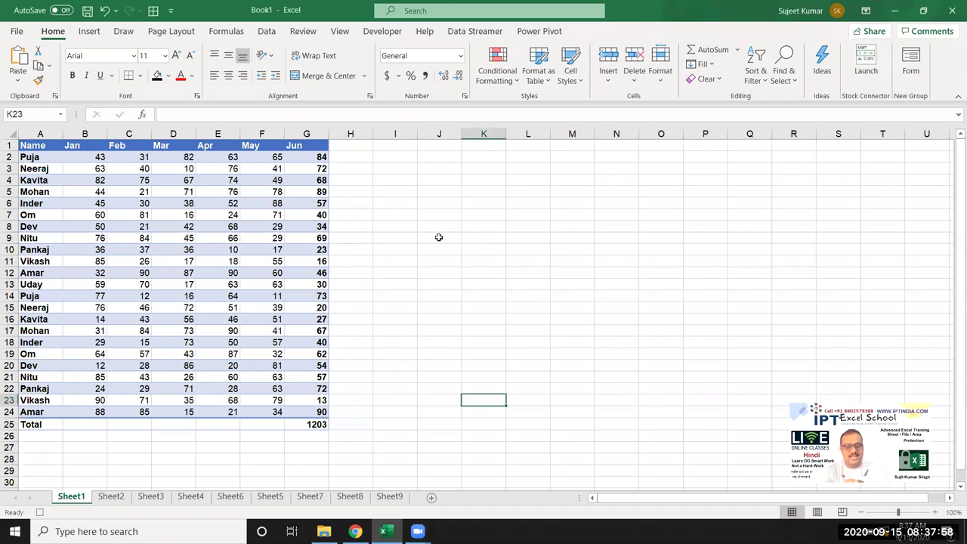
# Try an entry in cell E9, then cancel it so E9 keeps its value 66.
pyautogui.scroll(-7, 390, 237)
pyautogui.scroll(7, 392, 239)
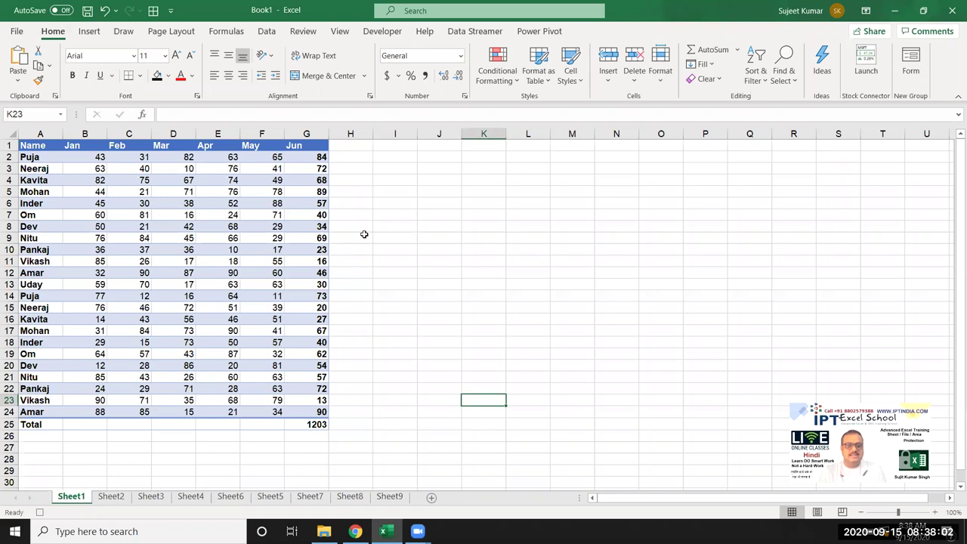
pyautogui.click(364, 236)
pyautogui.click(229, 242)
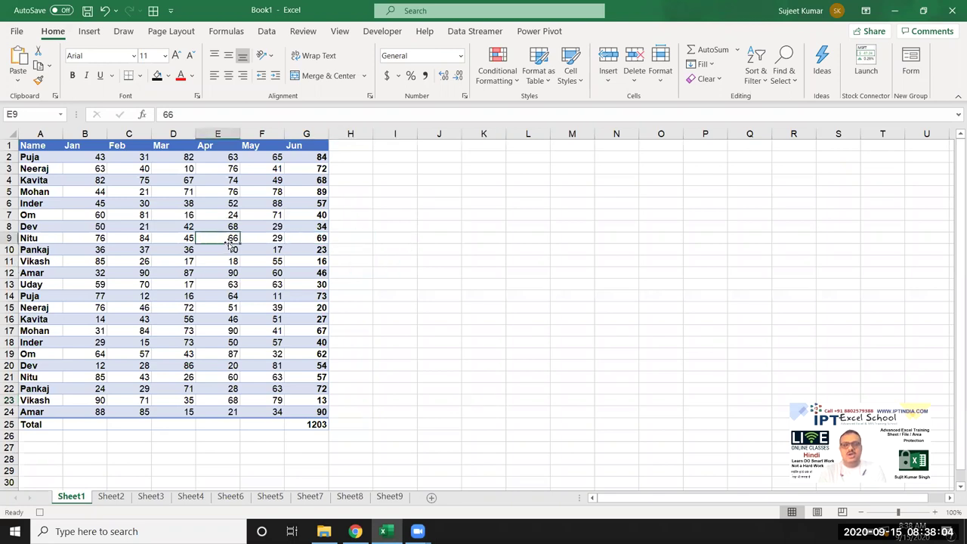
pyautogui.write('adas')
pyautogui.press('Escape')
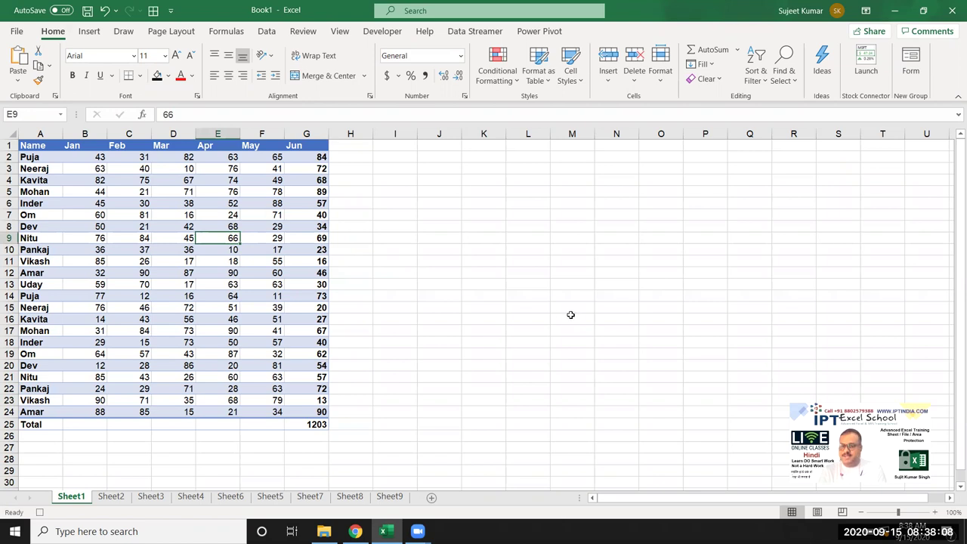
pyautogui.click(526, 281)
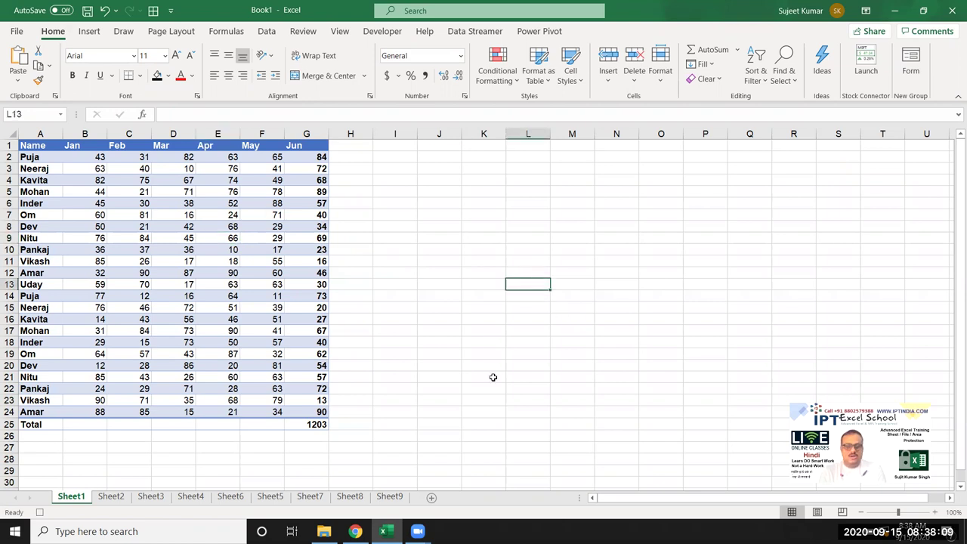
# Look over the Sheet1 tab options and the Review tab's protection commands.
pyautogui.rightClick(69, 501)
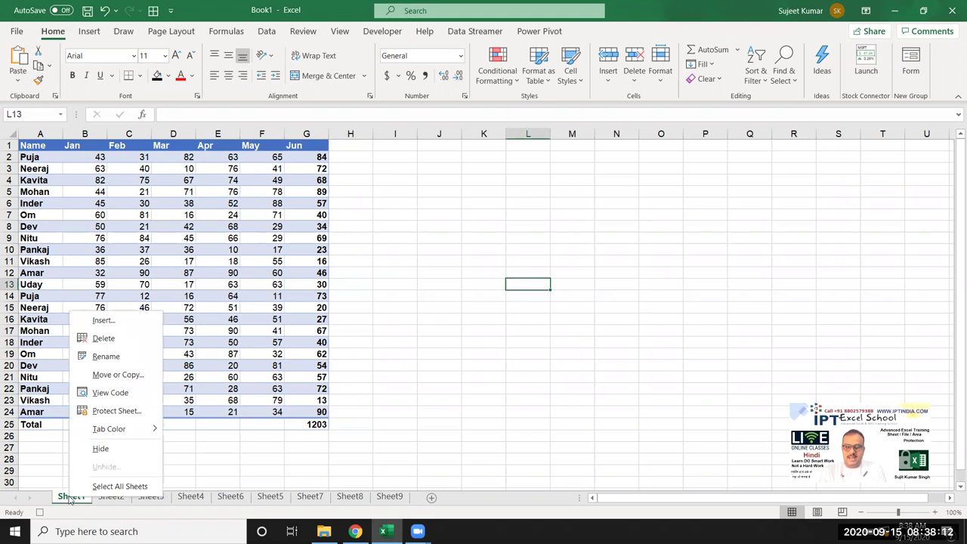
pyautogui.press('Escape')
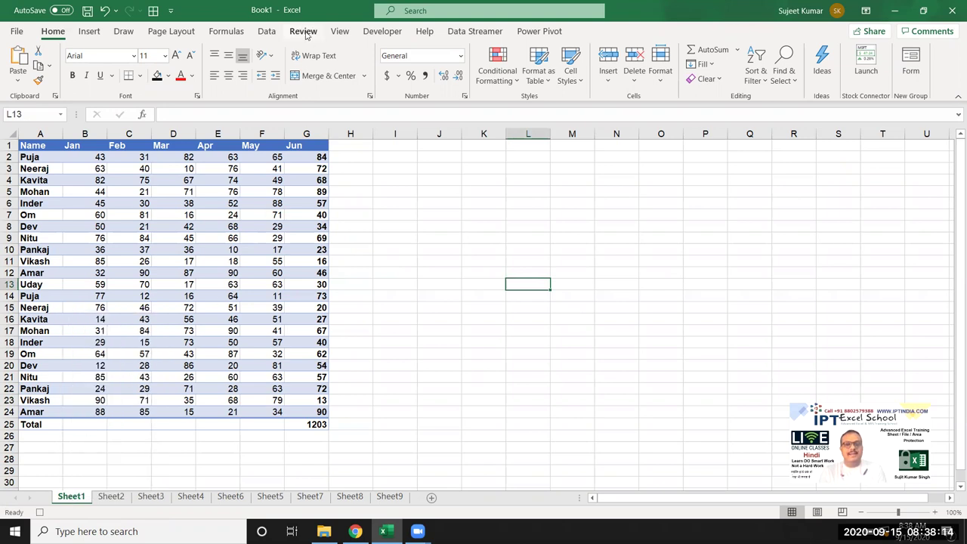
pyautogui.click(304, 33)
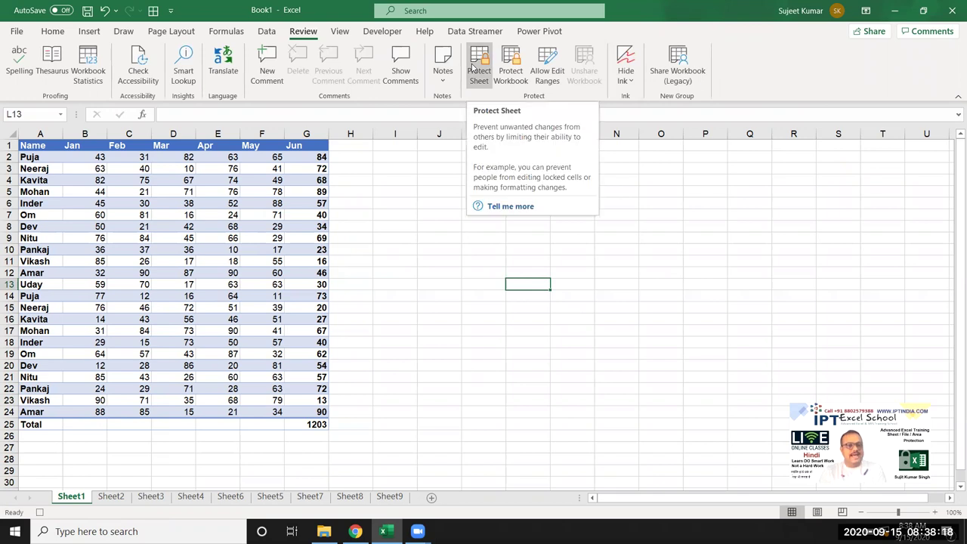
pyautogui.click(52, 31)
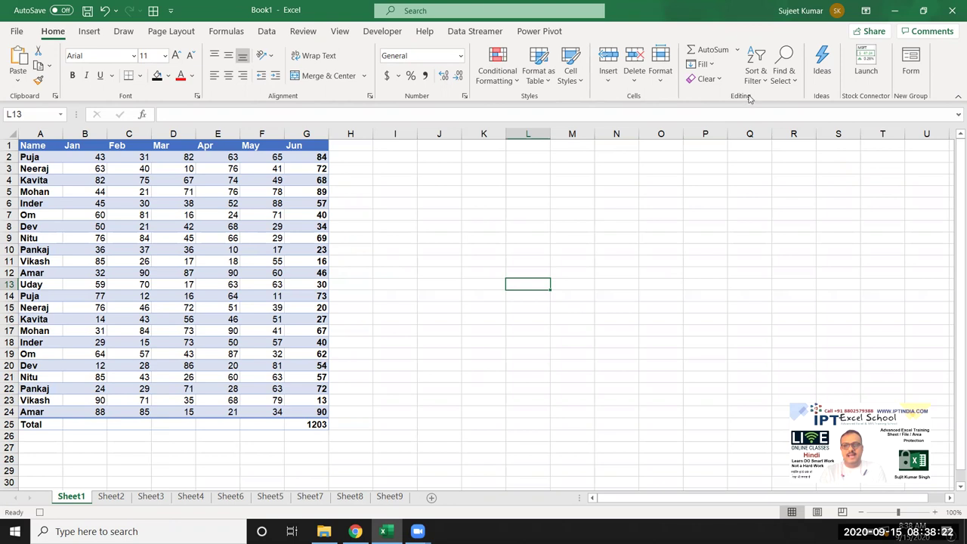
# Start protecting Sheet1 from Home > Format and enter an unprotect password.
pyautogui.click(666, 84)
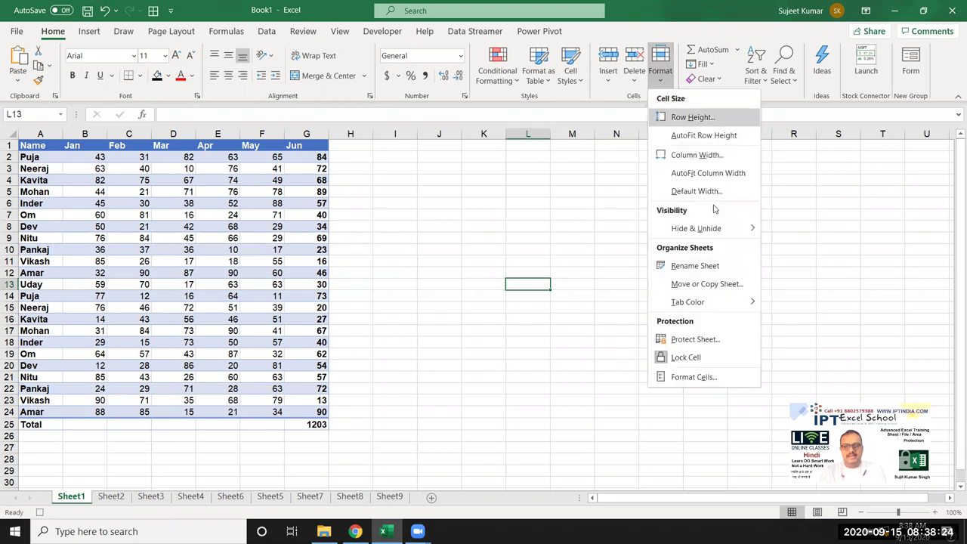
pyautogui.click(696, 339)
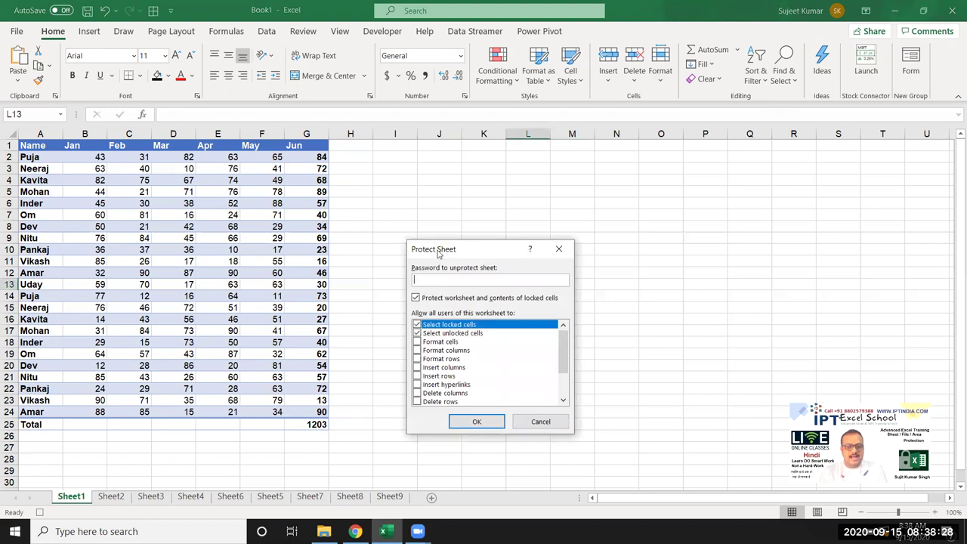
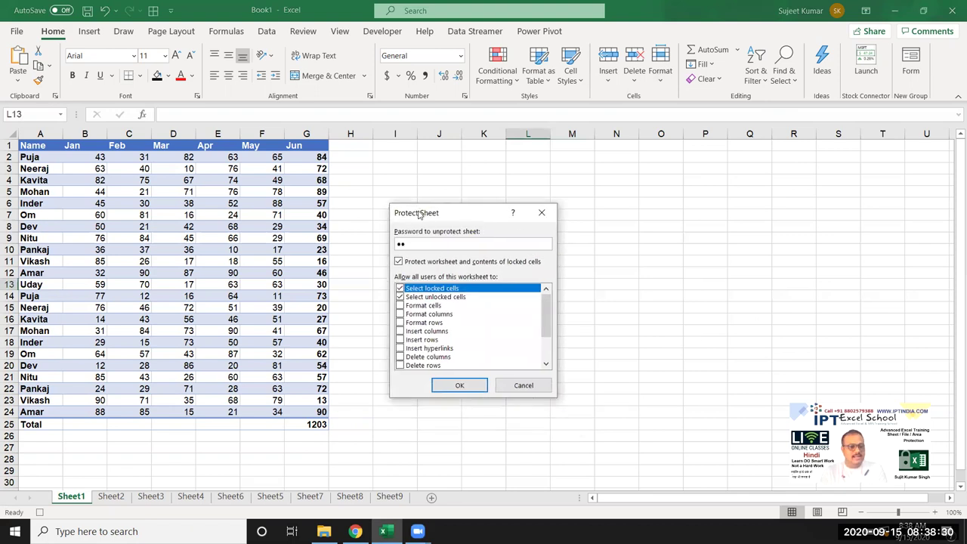
pyautogui.press('Return')
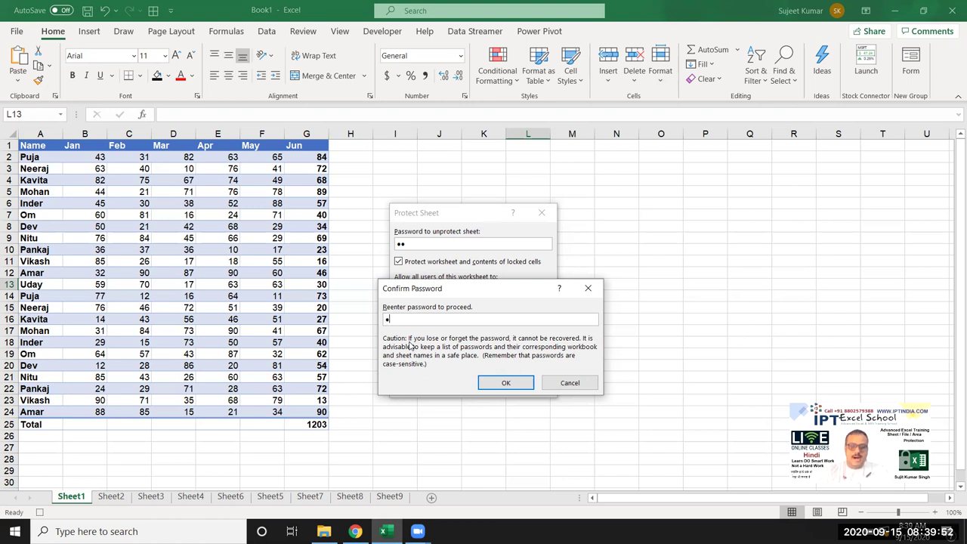
# Confirm the re-entered password to finish protecting Sheet1.
pyautogui.click(503, 383)
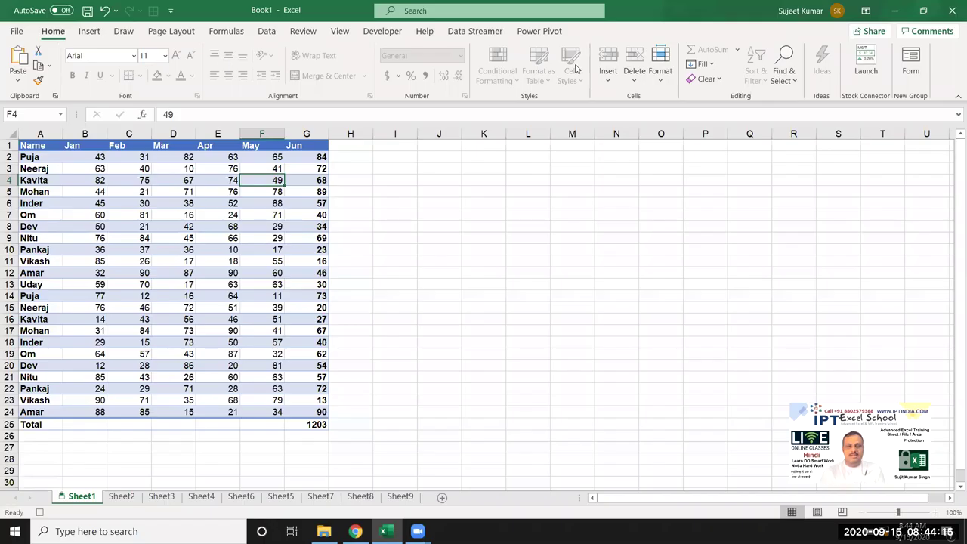
pyautogui.doubleClick(318, 272)
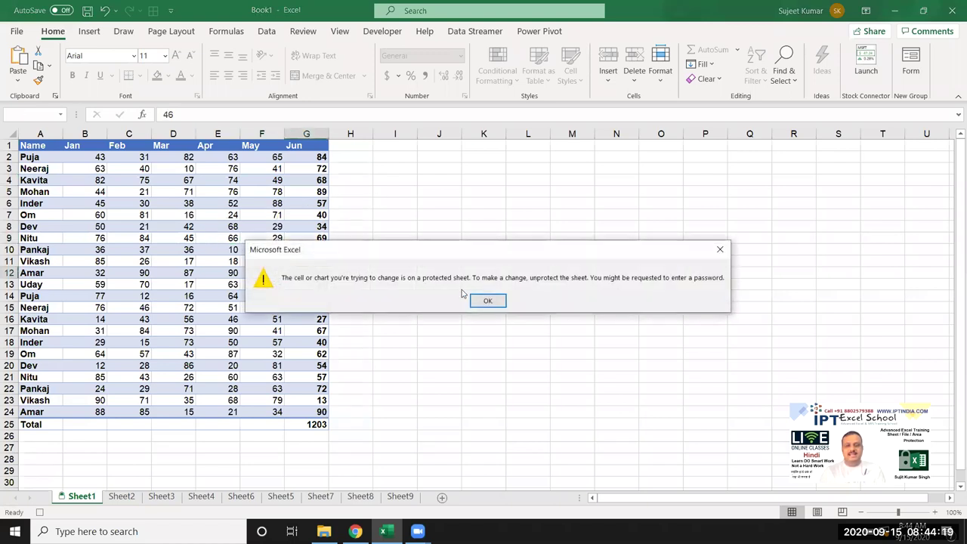
pyautogui.click(489, 301)
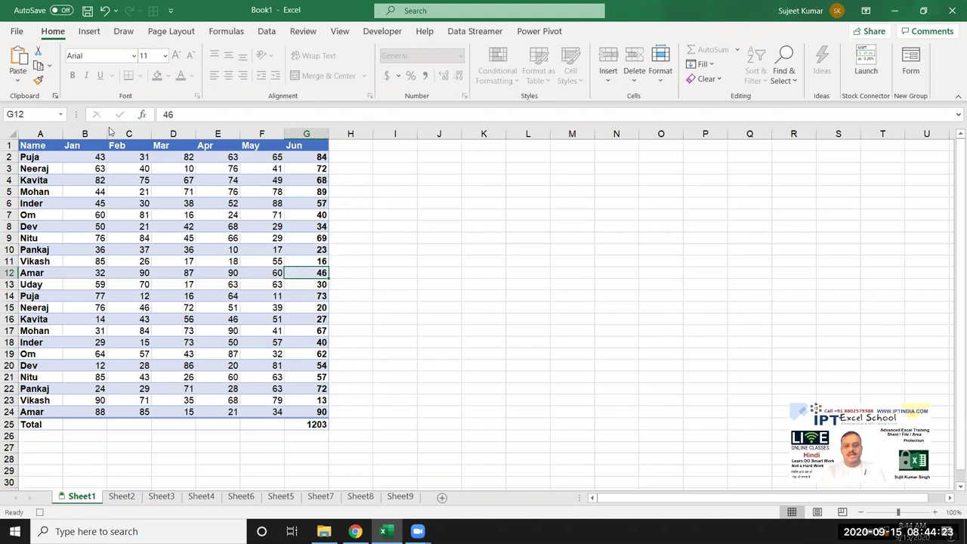
pyautogui.moveTo(34, 145); pyautogui.dragTo(306, 412)
pyautogui.hotkey('ctrl', 'c')
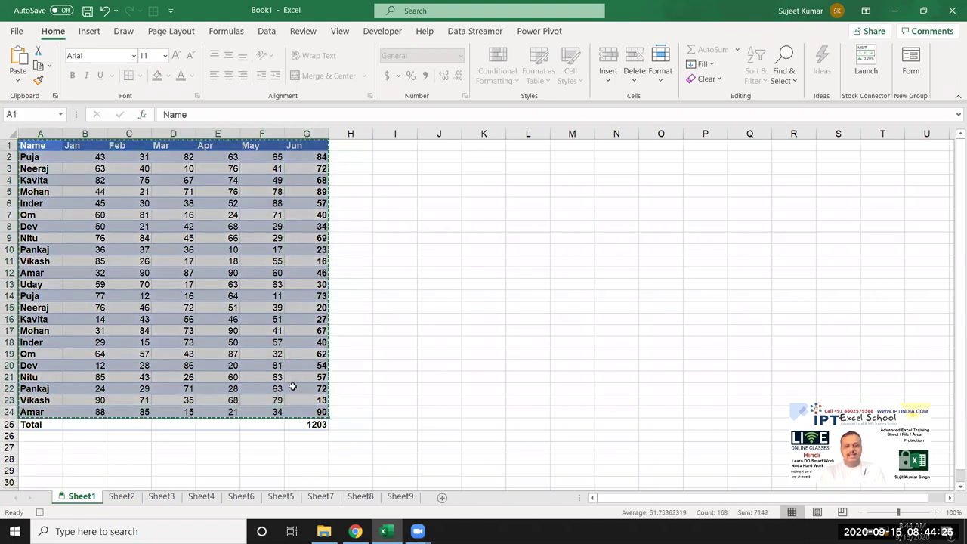
pyautogui.click(121, 497)
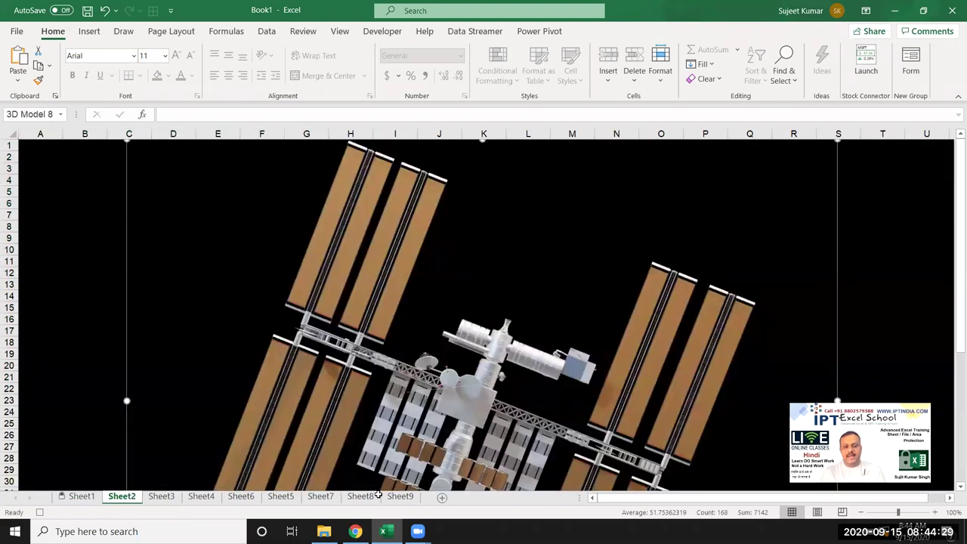
pyautogui.click(401, 495)
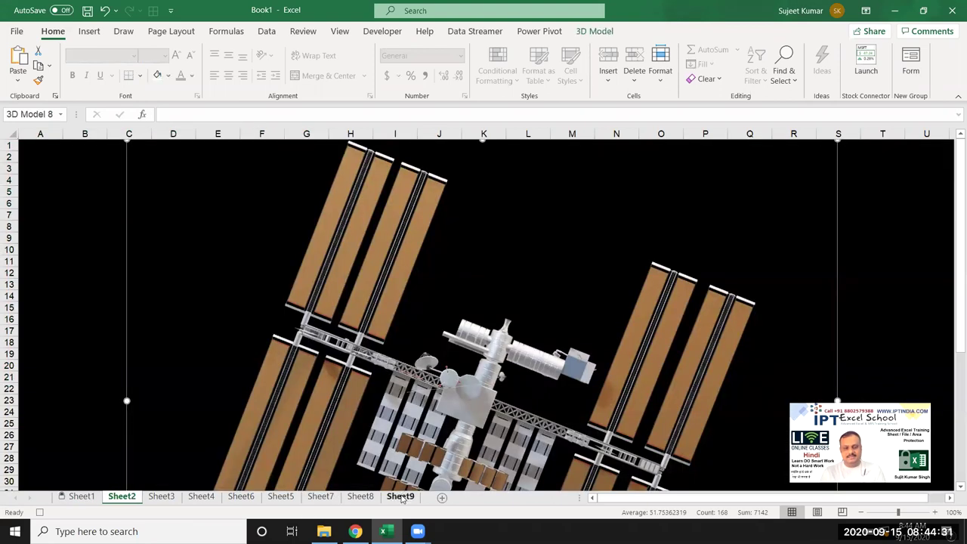
pyautogui.click(50, 148)
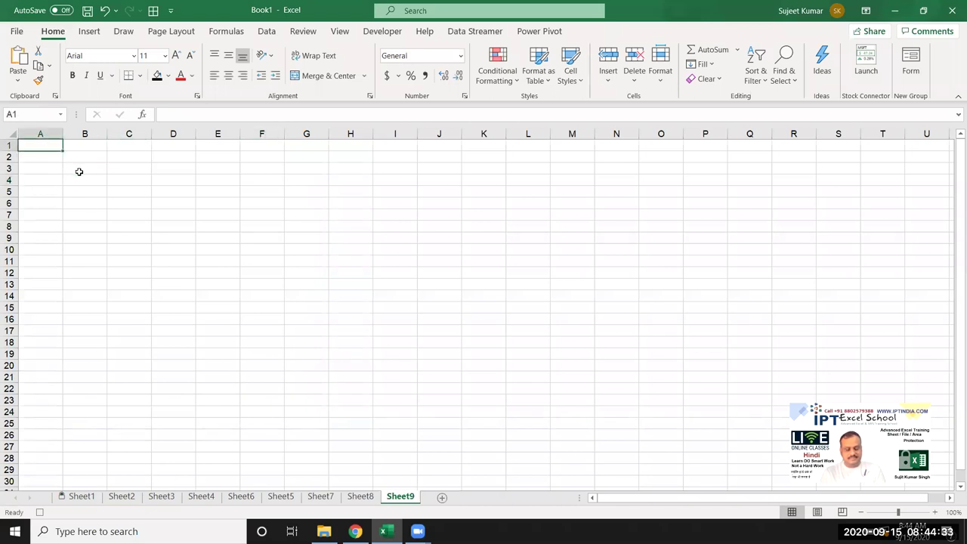
pyautogui.hotkey('ctrl', 'v')
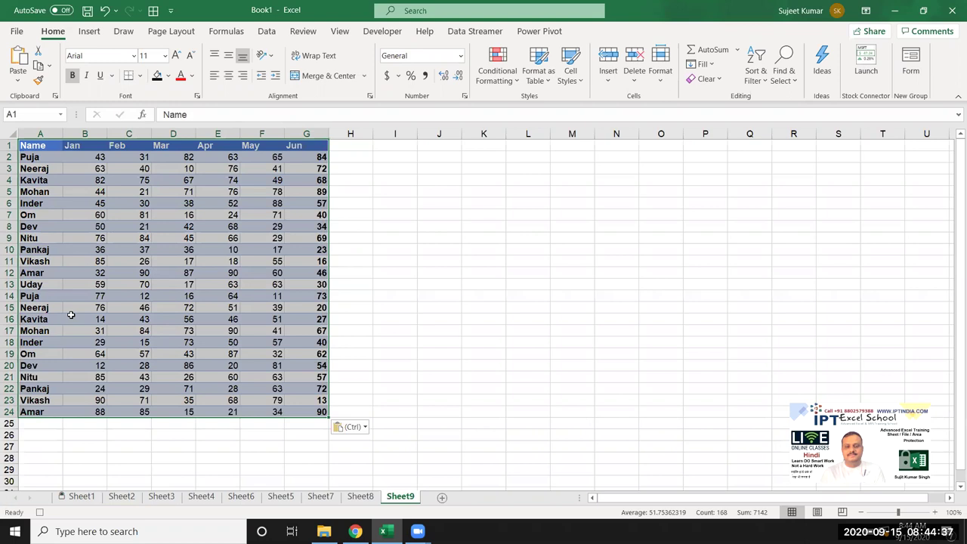
pyautogui.hotkey('ctrl', 'c')
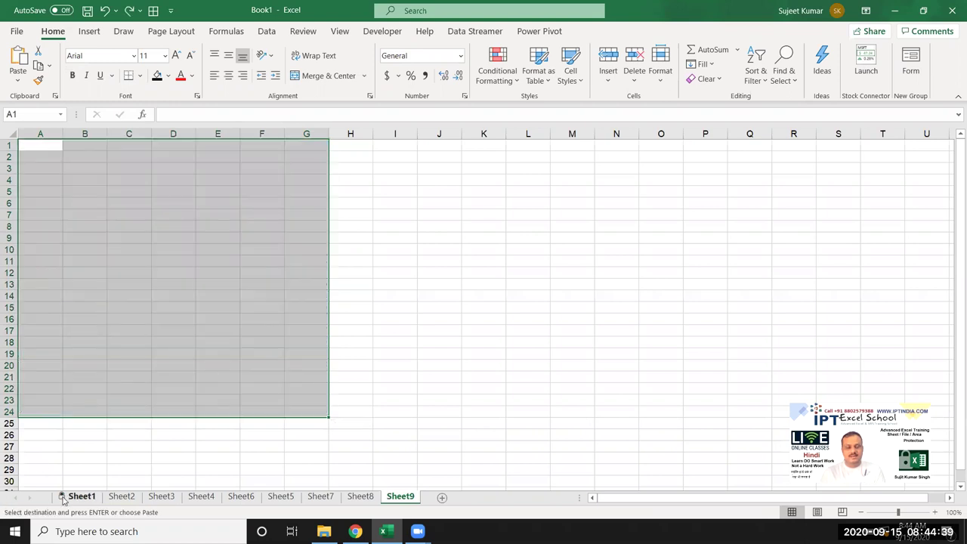
pyautogui.click(63, 499)
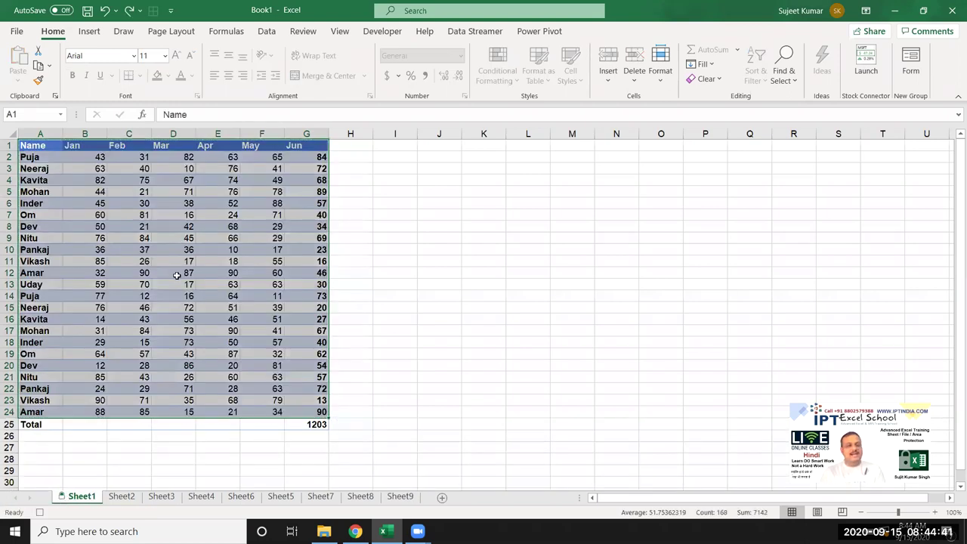
pyautogui.click(178, 278)
pyautogui.doubleClick(178, 278)
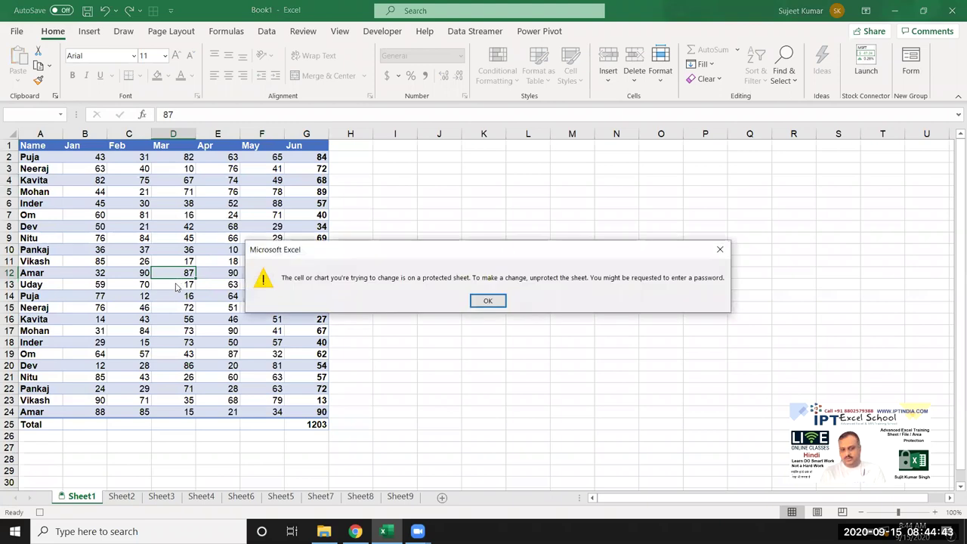
pyautogui.press('Return')
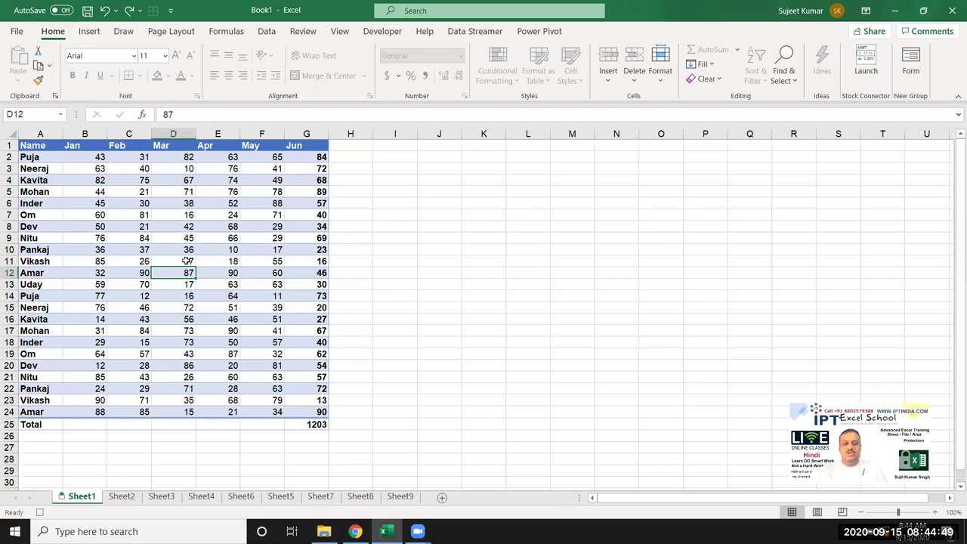
# Unprotect Sheet1 by entering its password.
pyautogui.rightClick(88, 504)
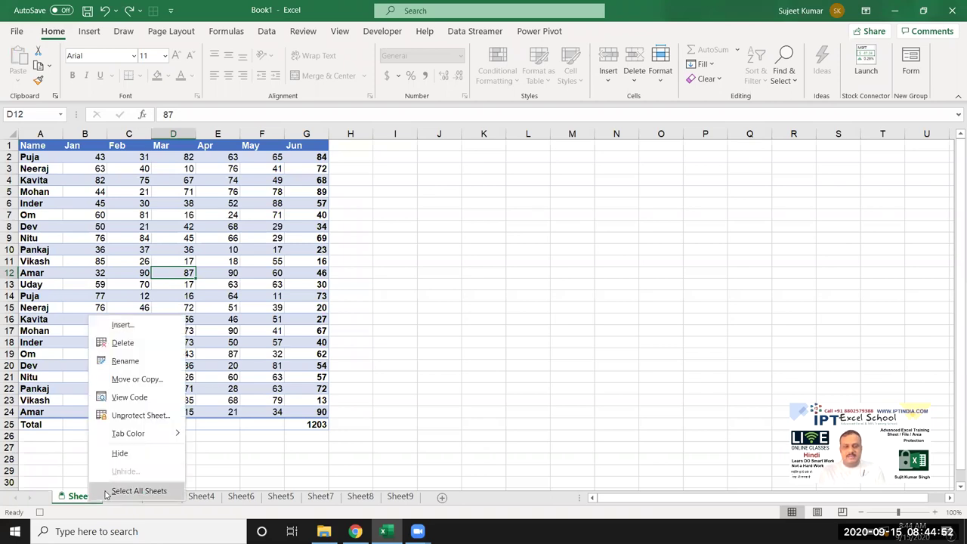
pyautogui.click(133, 416)
pyautogui.write('1')
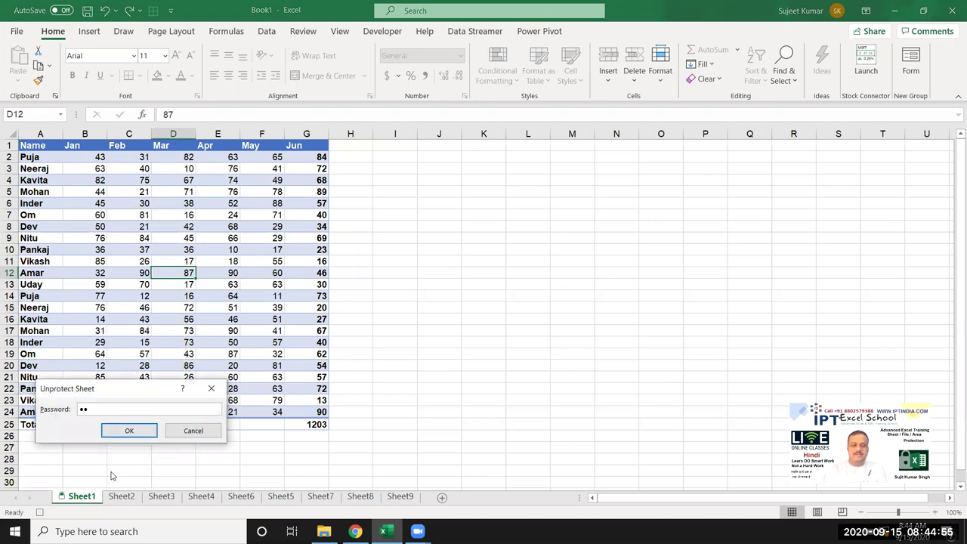
pyautogui.press('Return')
# Protect Sheet1 again, this time allowing users to format cells.
pyautogui.rightClick(71, 502)
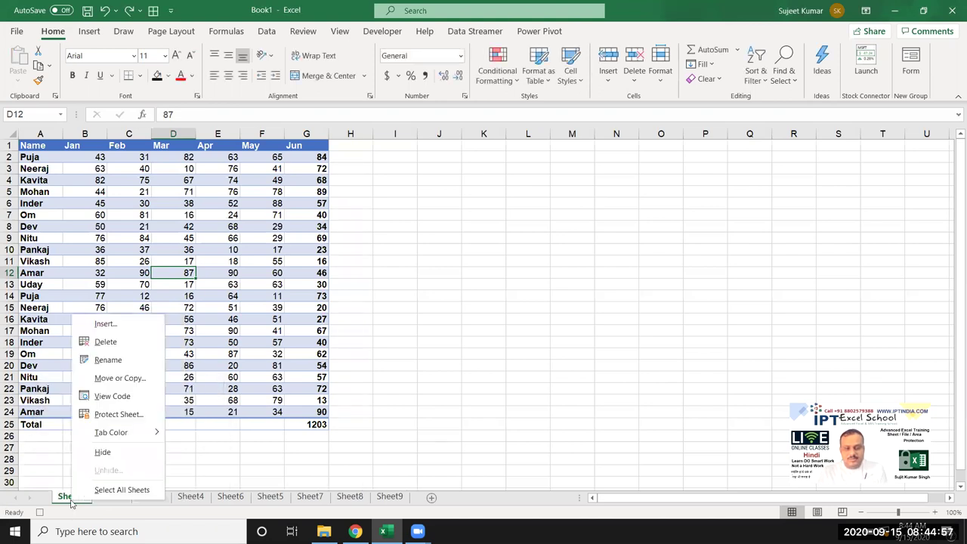
pyautogui.click(115, 415)
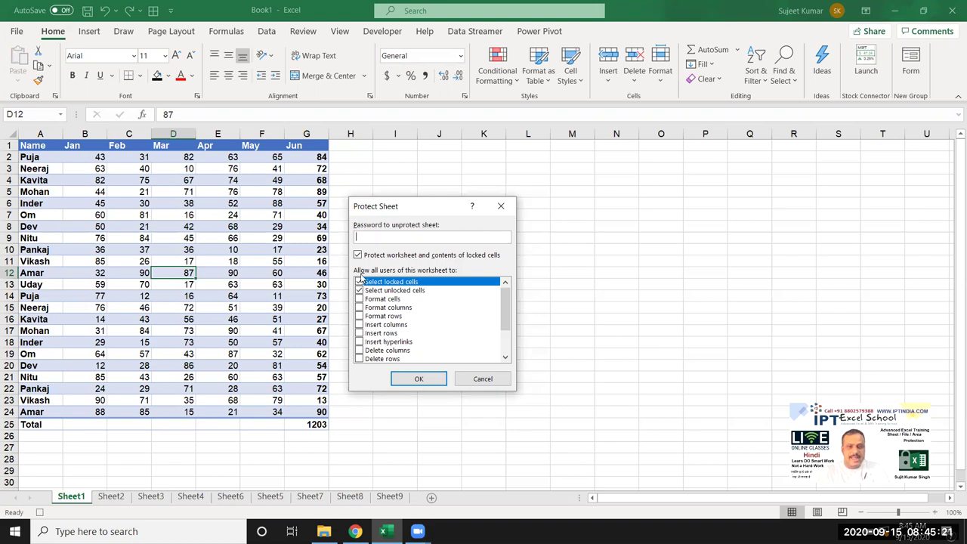
pyautogui.click(359, 299)
pyautogui.click(419, 380)
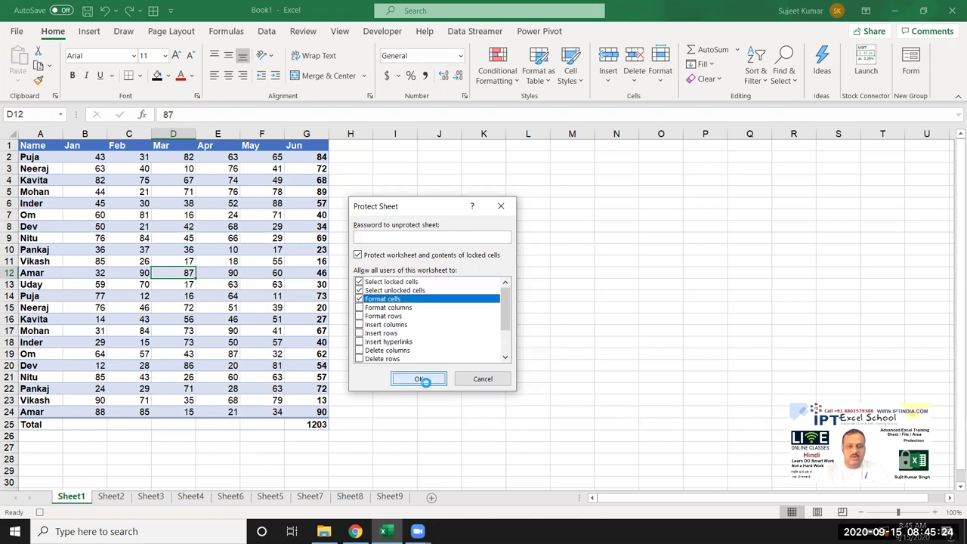
# Confirm cell edits are blocked, then fill G17 black and select D6:F12.
pyautogui.doubleClick(227, 239)
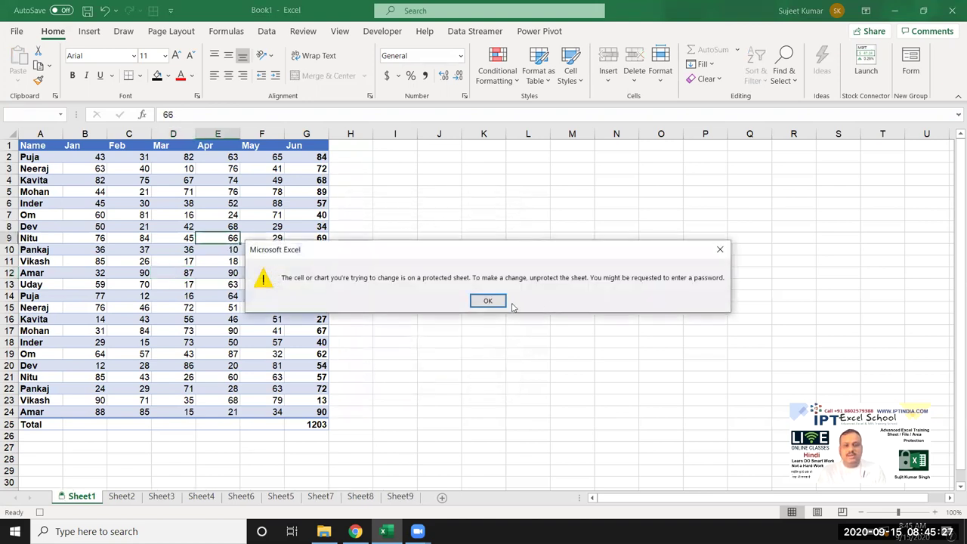
pyautogui.click(487, 301)
pyautogui.click(277, 331)
pyautogui.doubleClick(306, 331)
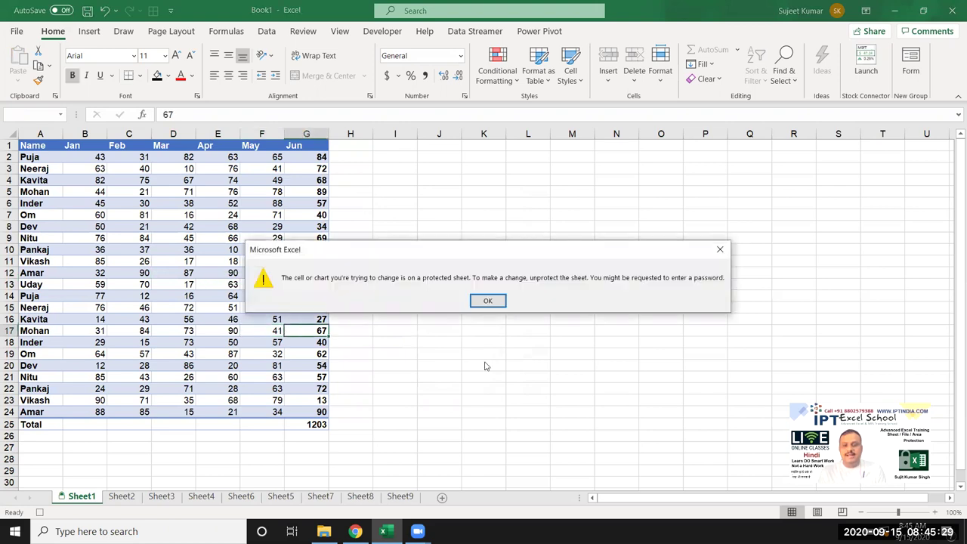
pyautogui.click(487, 301)
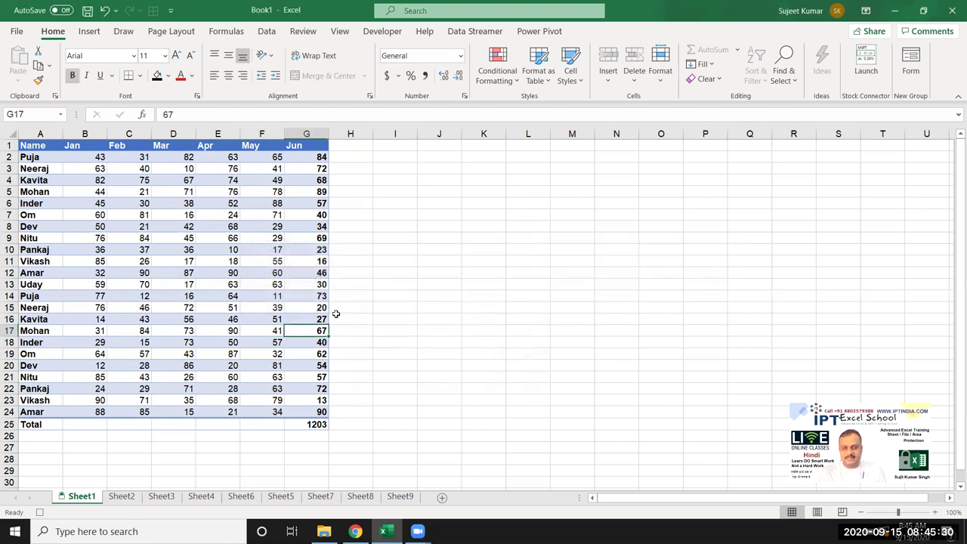
pyautogui.click(159, 77)
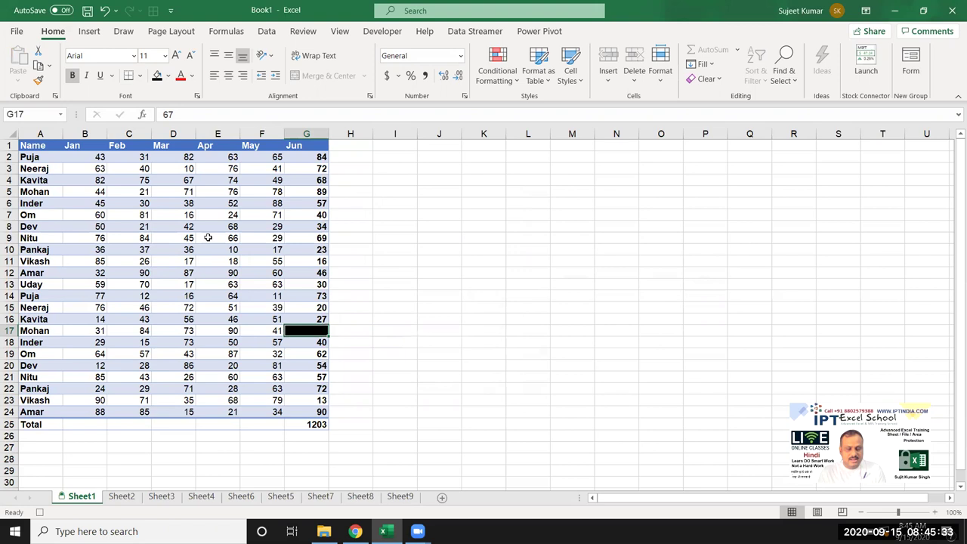
pyautogui.moveTo(161, 204); pyautogui.dragTo(277, 273)
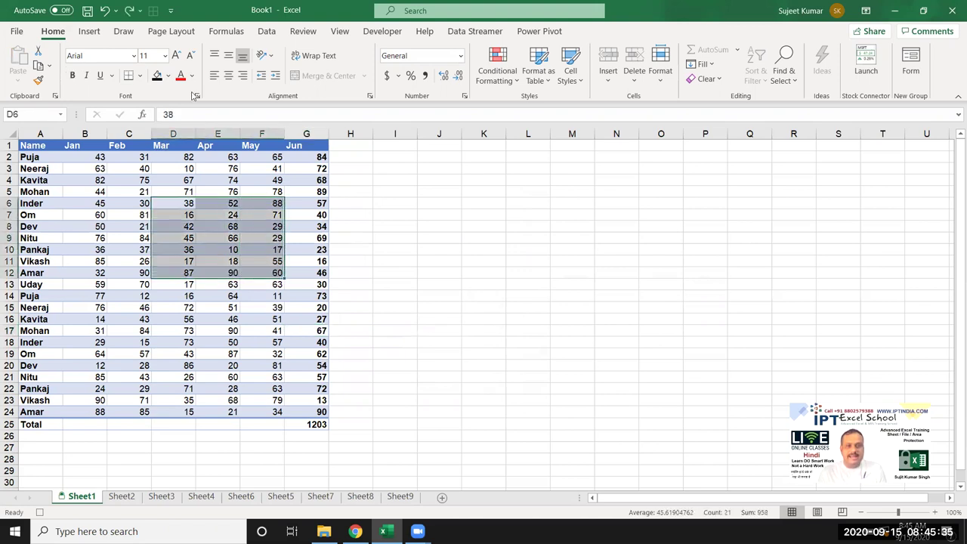
# Unprotect Sheet1, review the Protect Sheet permissions, and close without protecting.
pyautogui.rightClick(89, 496)
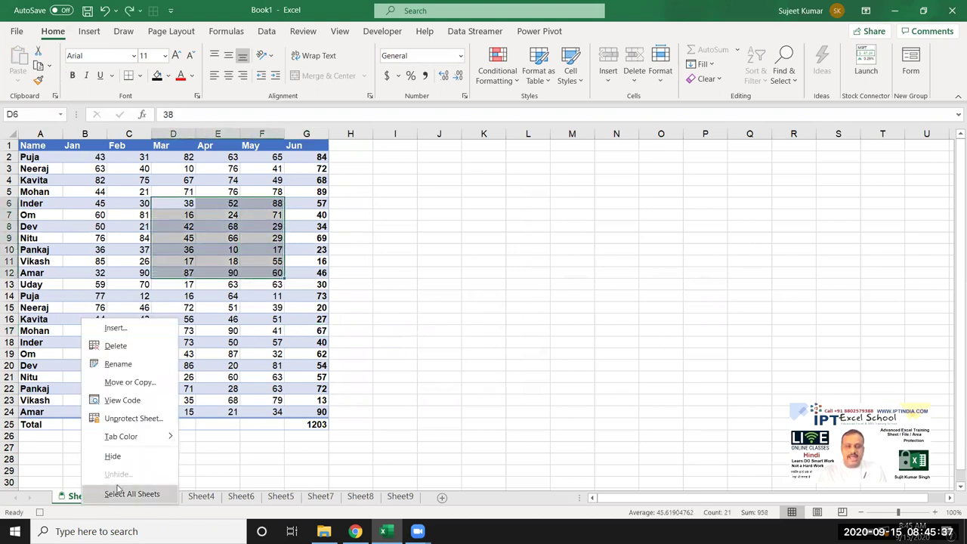
pyautogui.click(128, 418)
pyautogui.rightClick(91, 494)
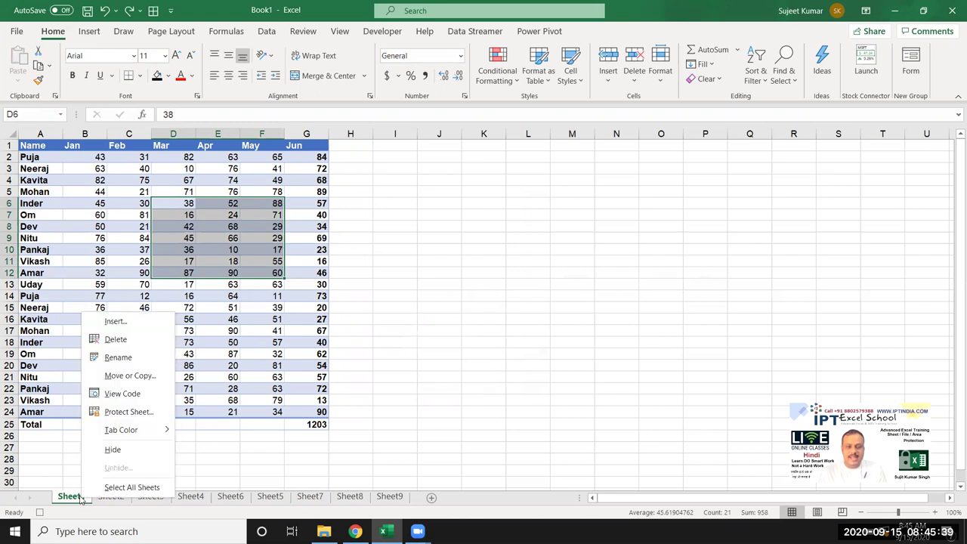
pyautogui.click(128, 411)
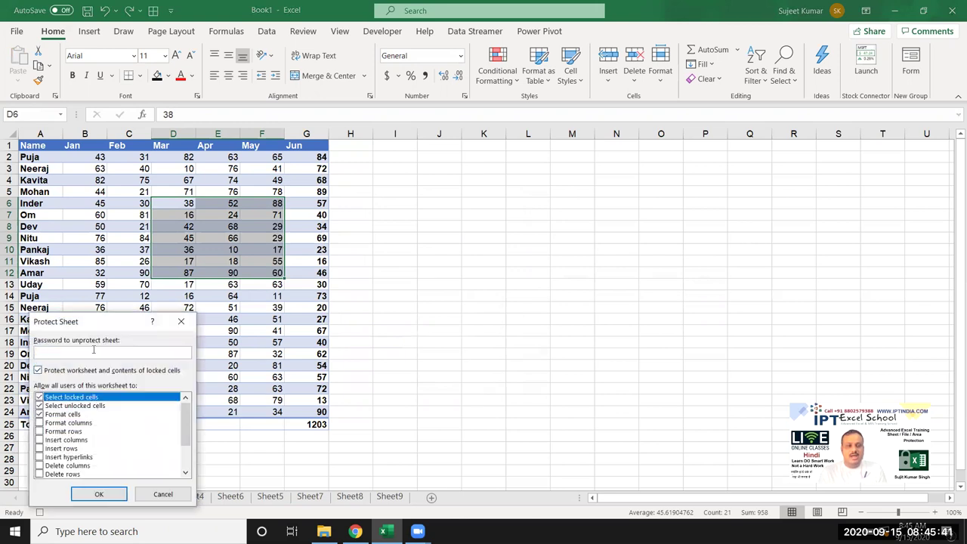
pyautogui.click(396, 364)
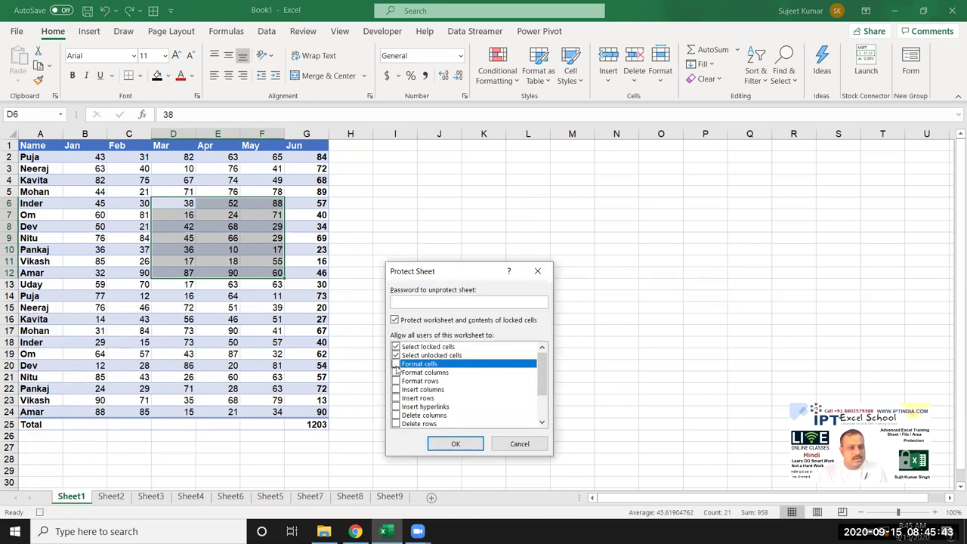
pyautogui.scroll(-1, 398, 398)
pyautogui.scroll(-1, 398, 399)
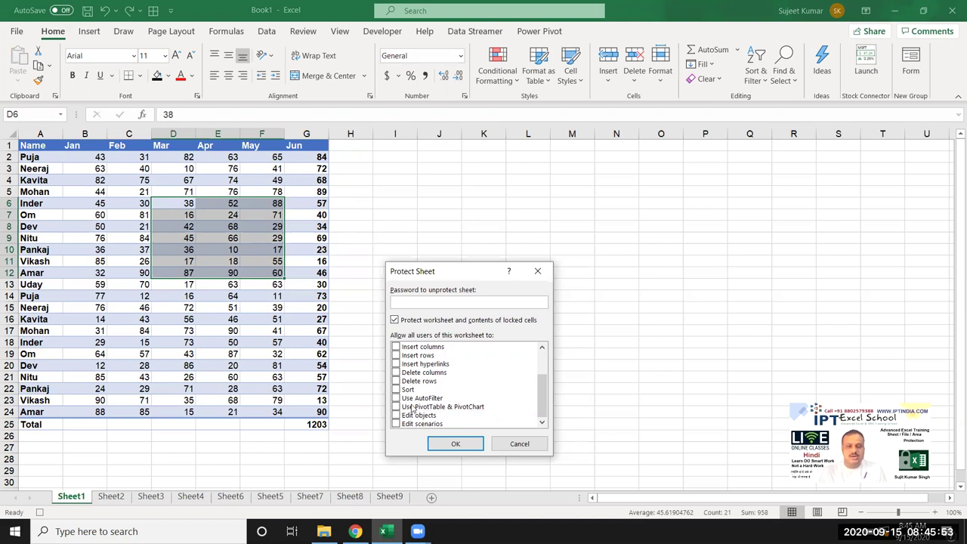
pyautogui.scroll(3, 411, 409)
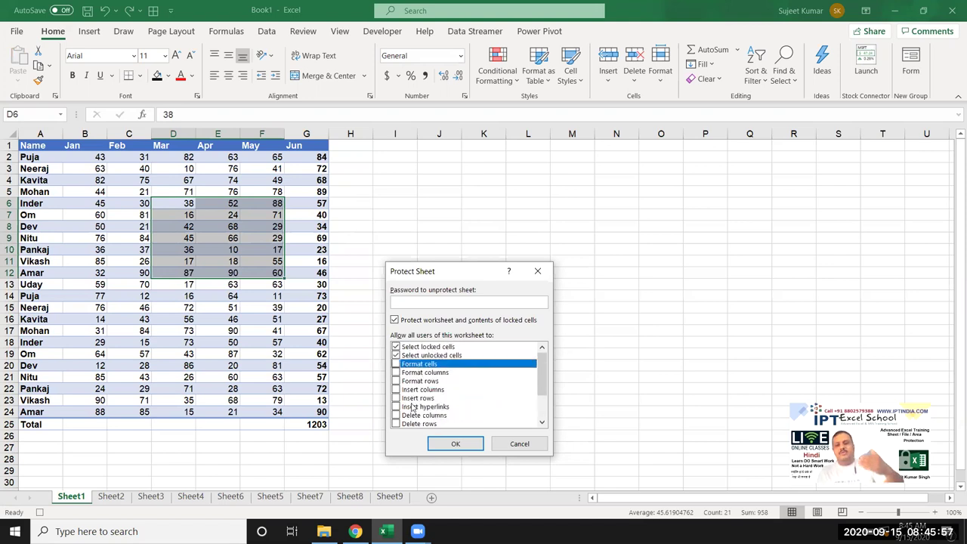
pyautogui.scroll(-2, 414, 409)
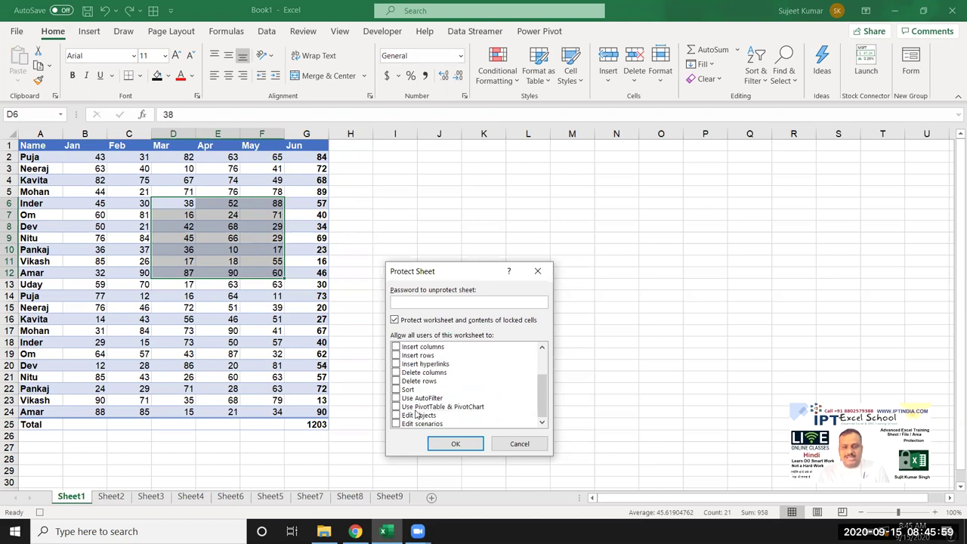
pyautogui.scroll(2, 415, 414)
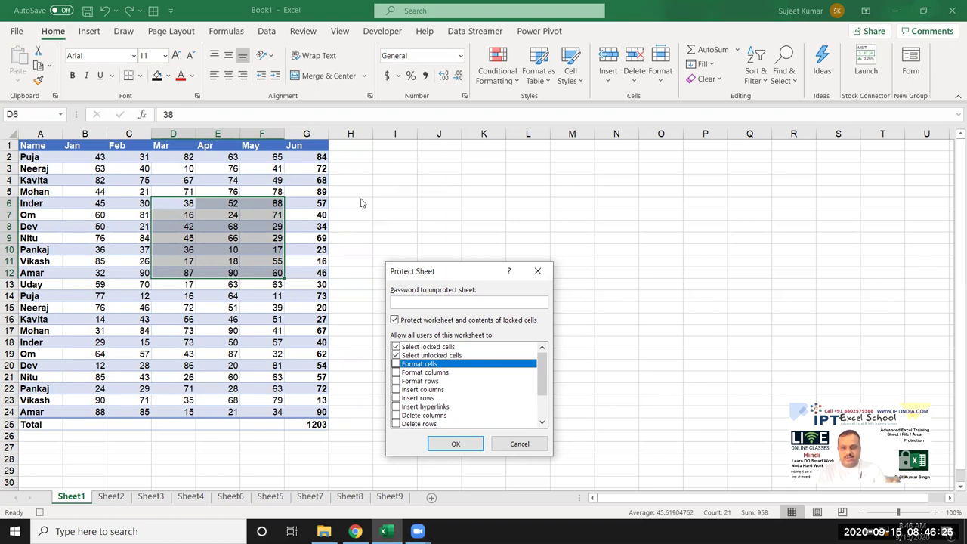
pyautogui.click(537, 271)
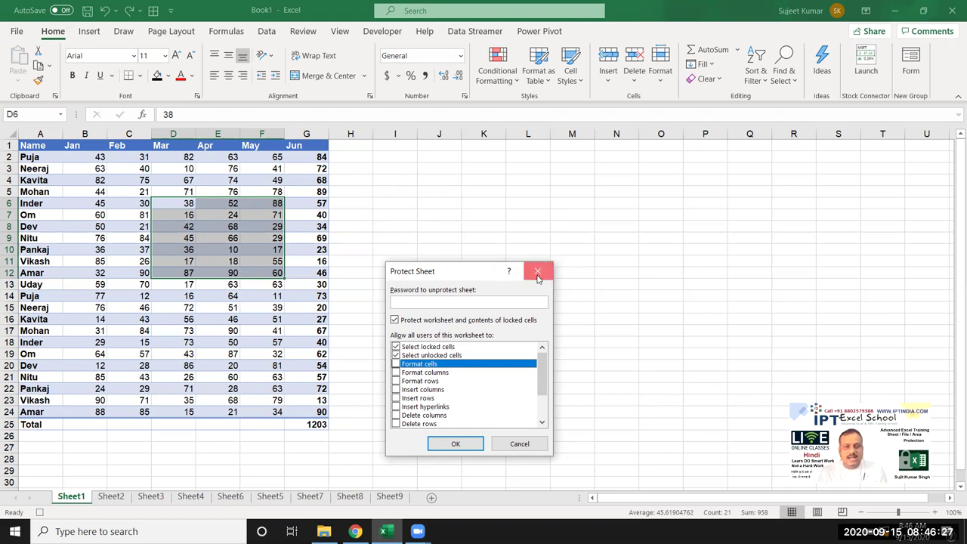
# Stop the running macro recording and select cell F18.
pyautogui.click(463, 236)
pyautogui.click(411, 247)
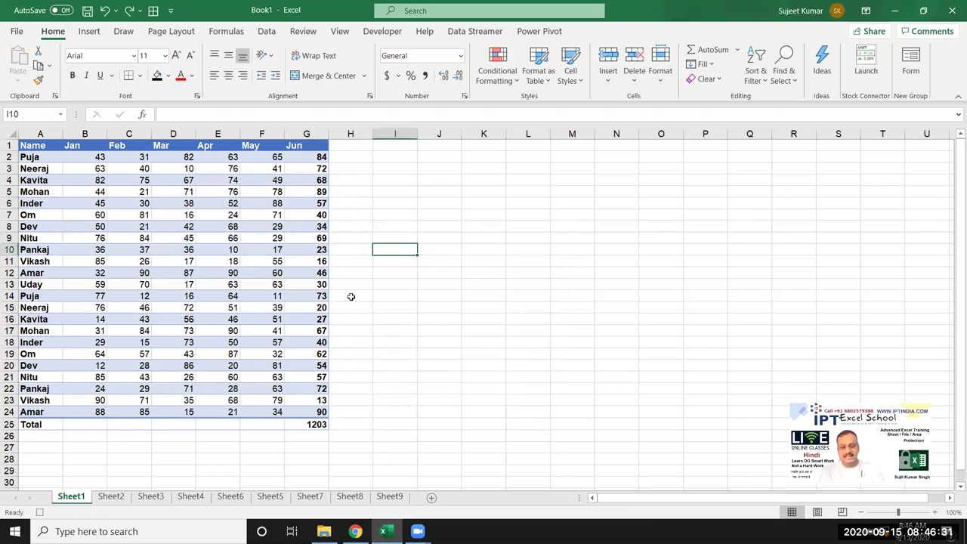
pyautogui.click(42, 513)
pyautogui.click(261, 341)
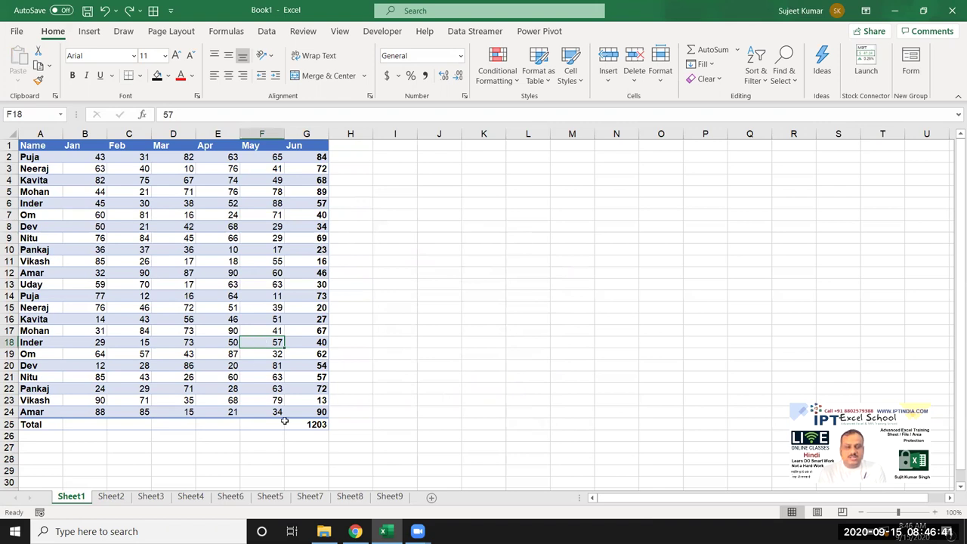
# Protect Sheet1 without a password, disallowing selection of locked and unlocked cells.
pyautogui.rightClick(82, 497)
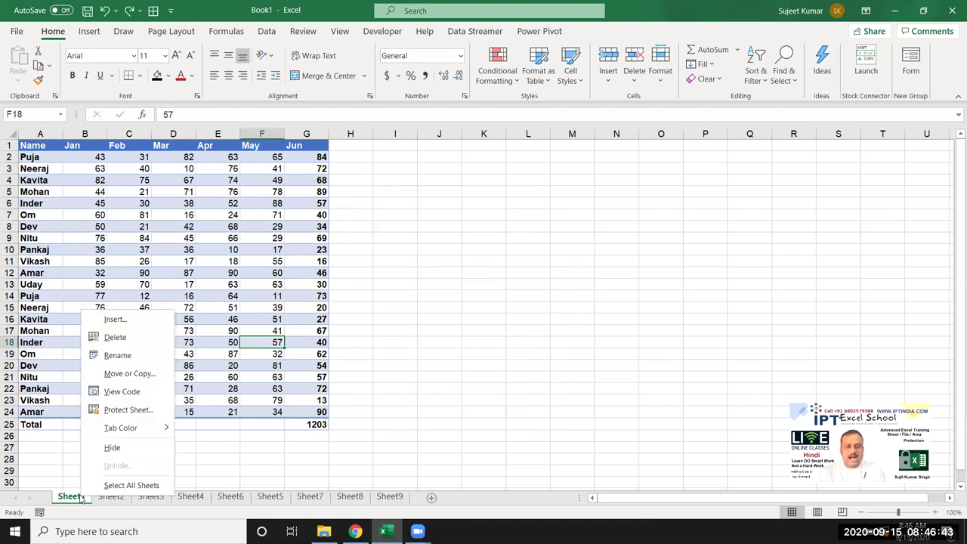
pyautogui.click(129, 410)
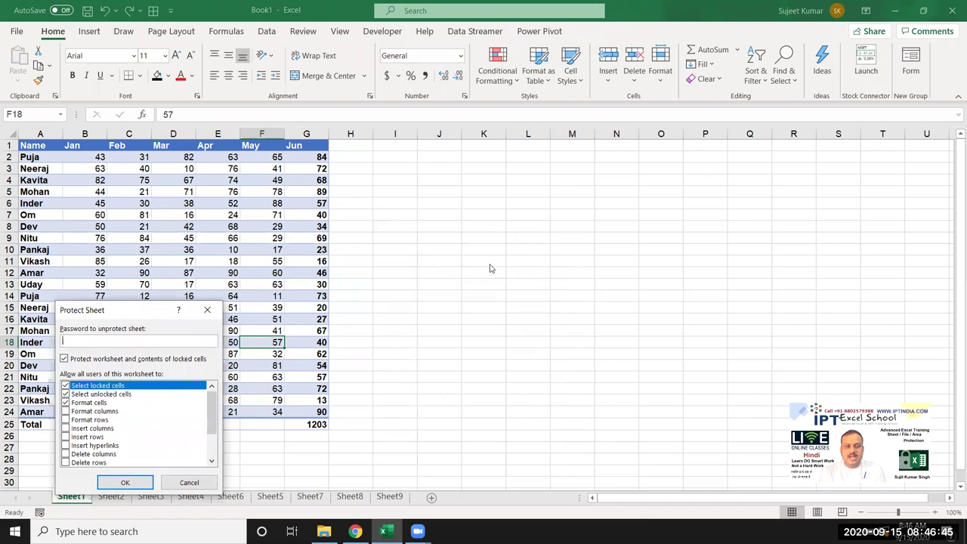
pyautogui.moveTo(182, 312); pyautogui.dragTo(587, 227)
pyautogui.click(469, 301)
pyautogui.click(470, 310)
pyautogui.click(470, 318)
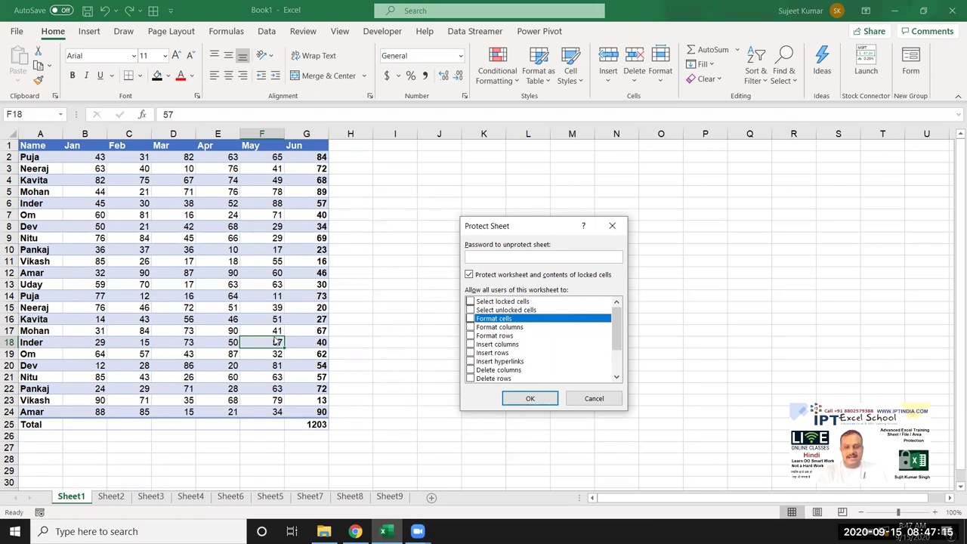
pyautogui.click(516, 402)
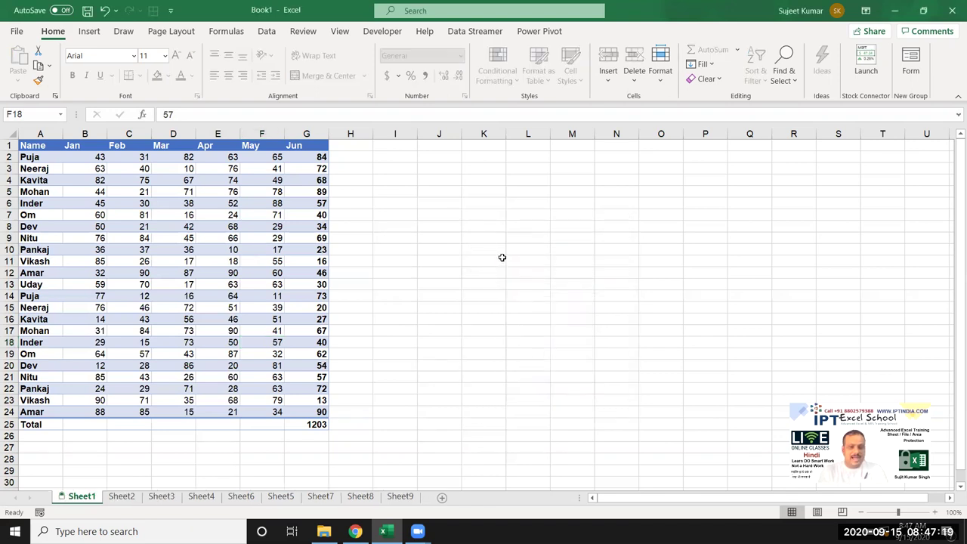
# Check that Sheet1 rejects a cell edit, then unprotect Sheet1.
pyautogui.doubleClick(172, 237)
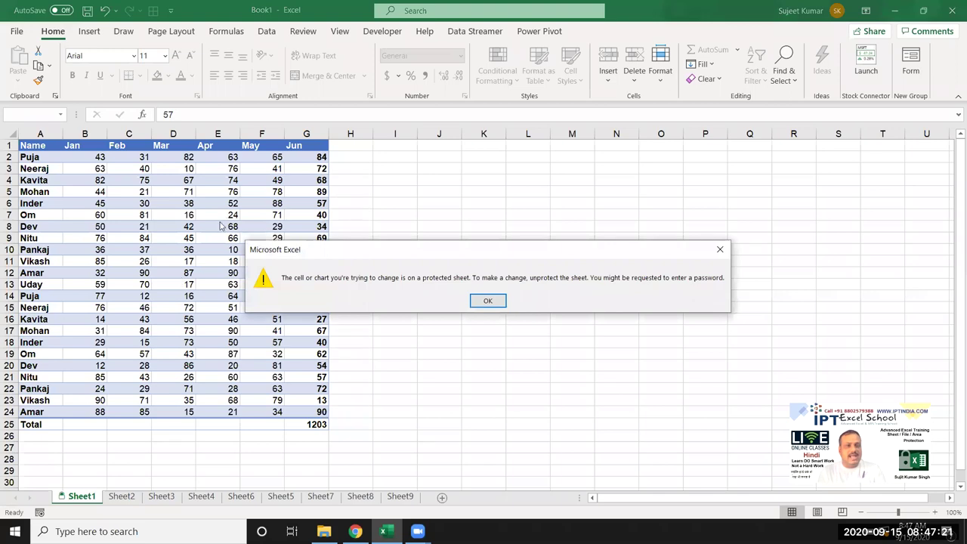
pyautogui.press('Return')
pyautogui.hotkey('ctrl', 'c')
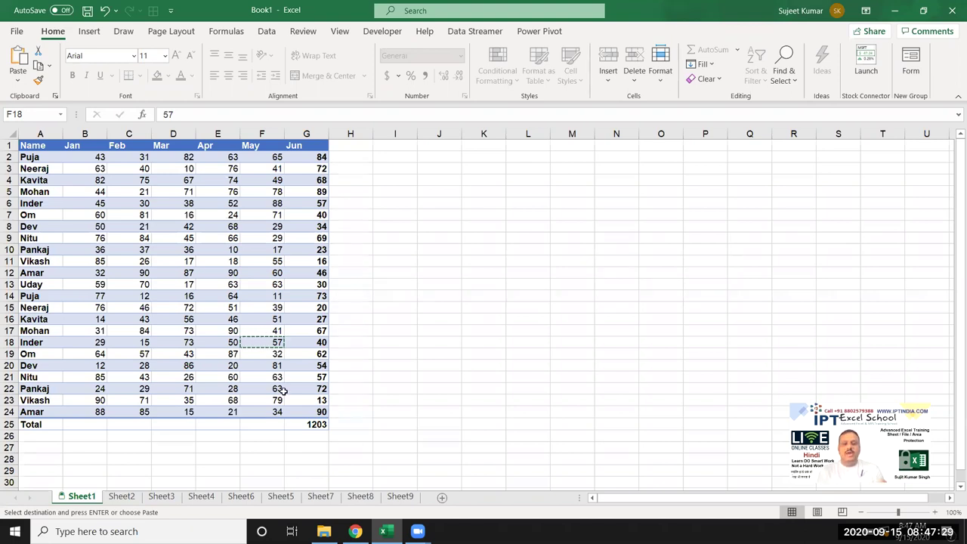
pyautogui.rightClick(71, 499)
pyautogui.click(135, 413)
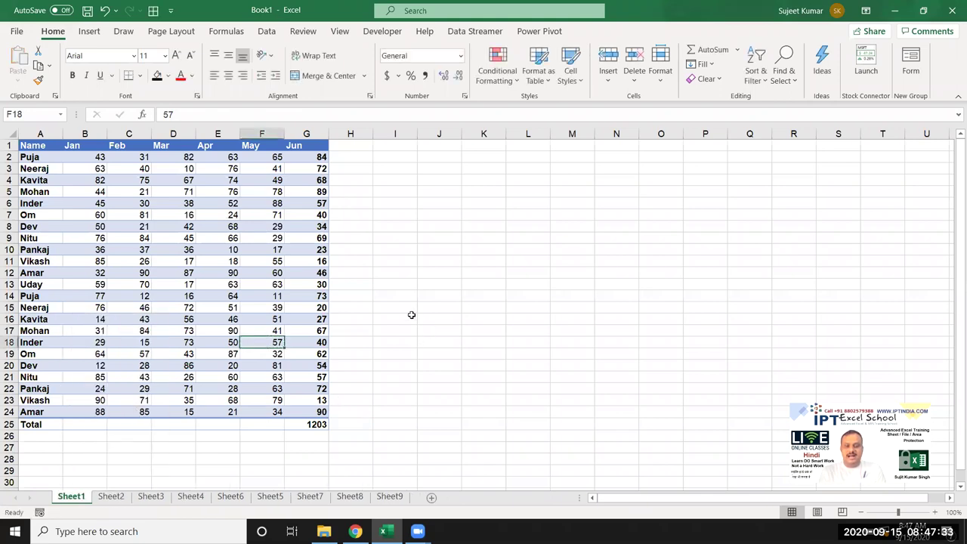
pyautogui.click(504, 256)
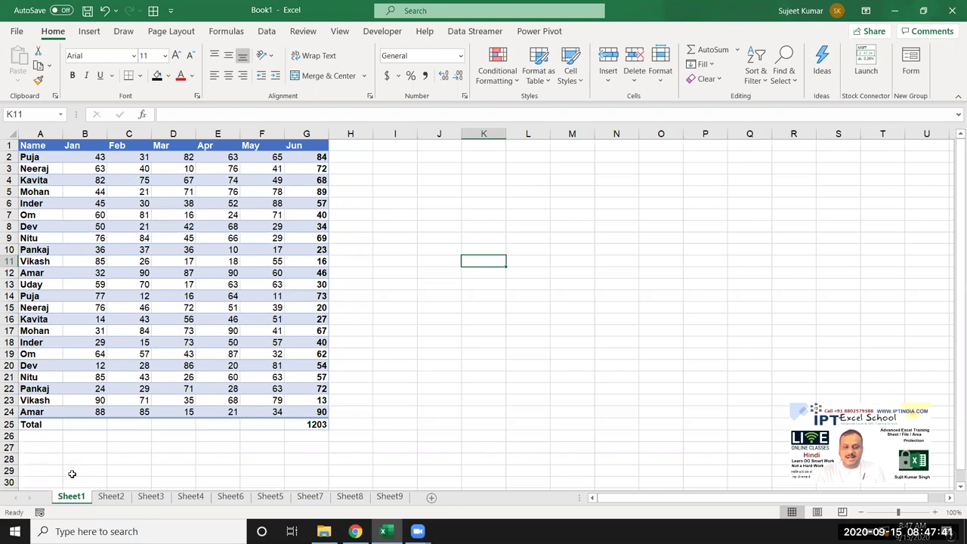
# Close the Protect Sheet settings without protecting Sheet1, then switch to Sheet2.
pyautogui.rightClick(81, 499)
pyautogui.press('Escape')
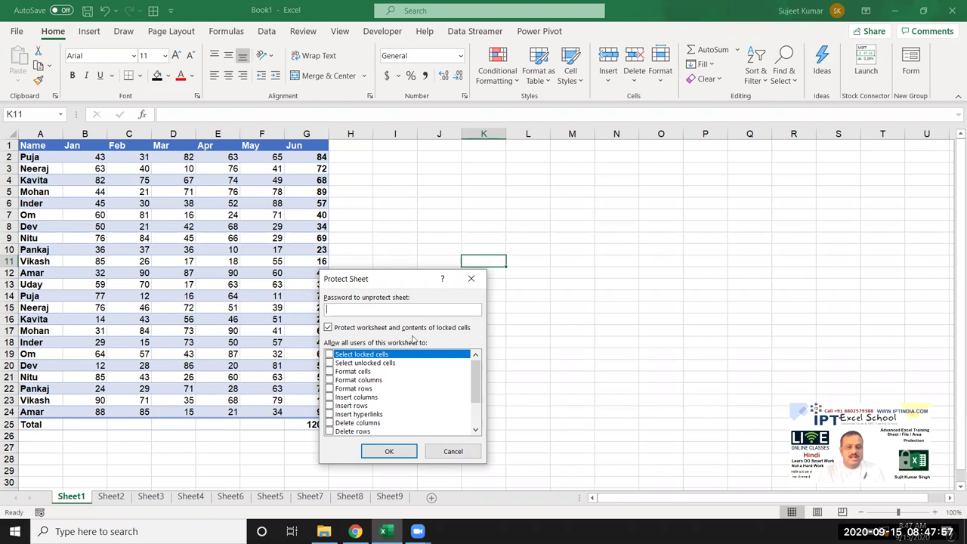
pyautogui.click(471, 278)
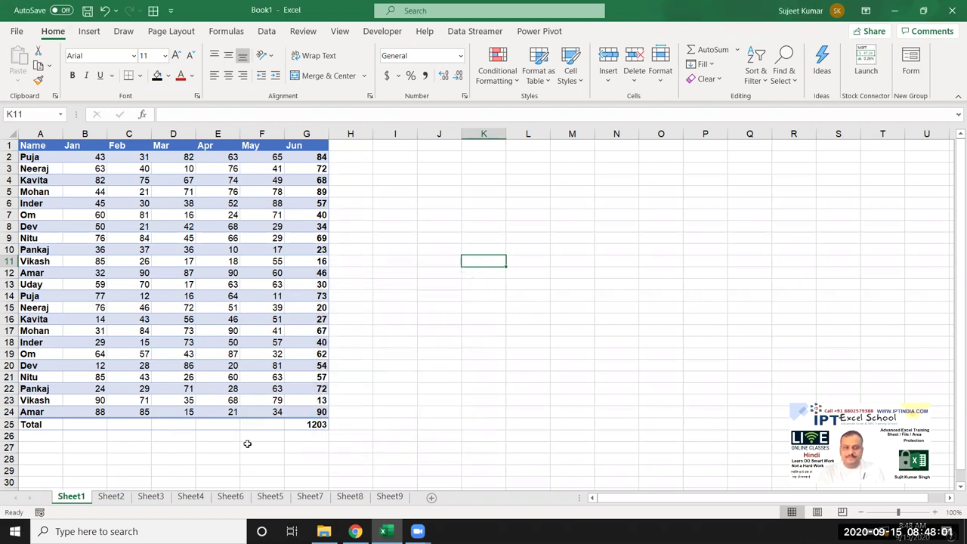
pyautogui.click(119, 501)
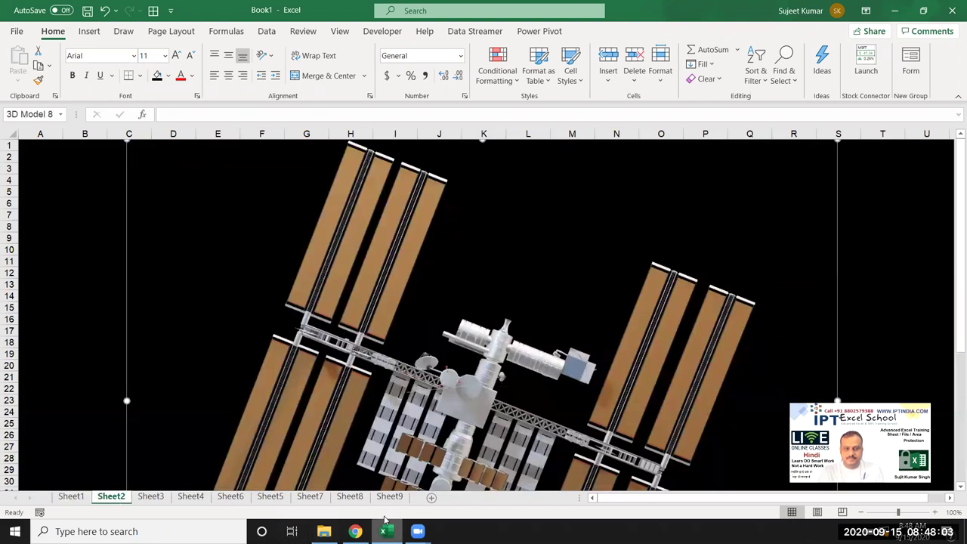
# On Sheet8, fill the range C5:G14 with yellow.
pyautogui.click(350, 496)
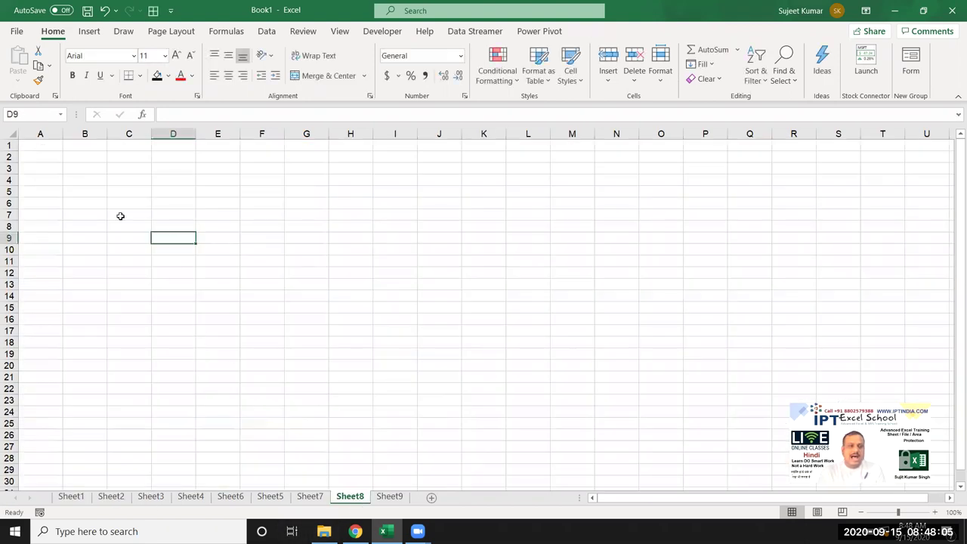
pyautogui.click(99, 205)
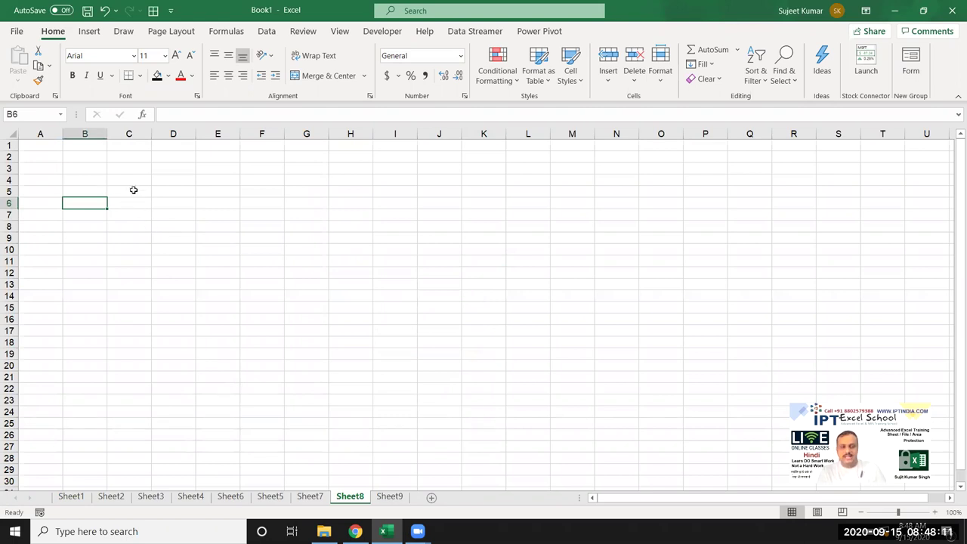
pyautogui.click(132, 190)
pyautogui.moveTo(133, 191); pyautogui.dragTo(302, 295)
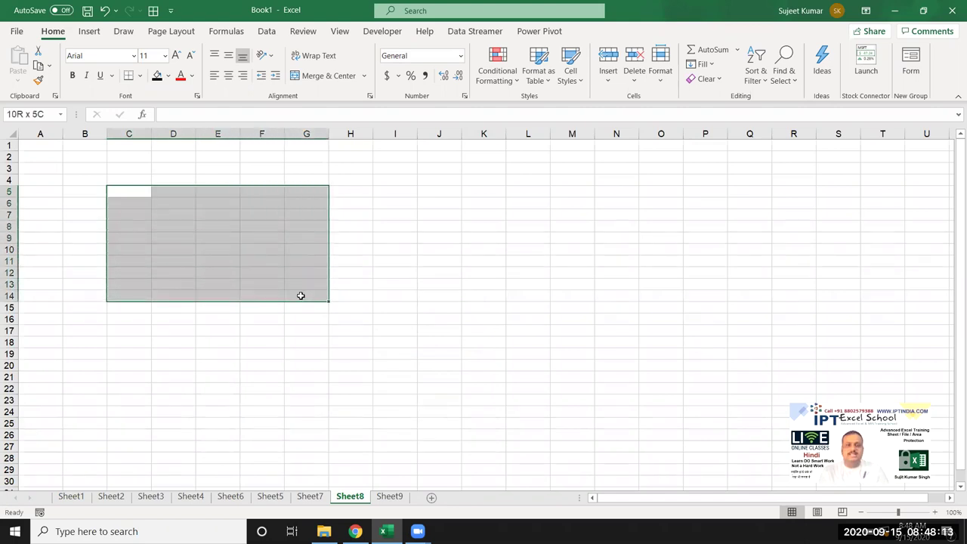
pyautogui.click(167, 76)
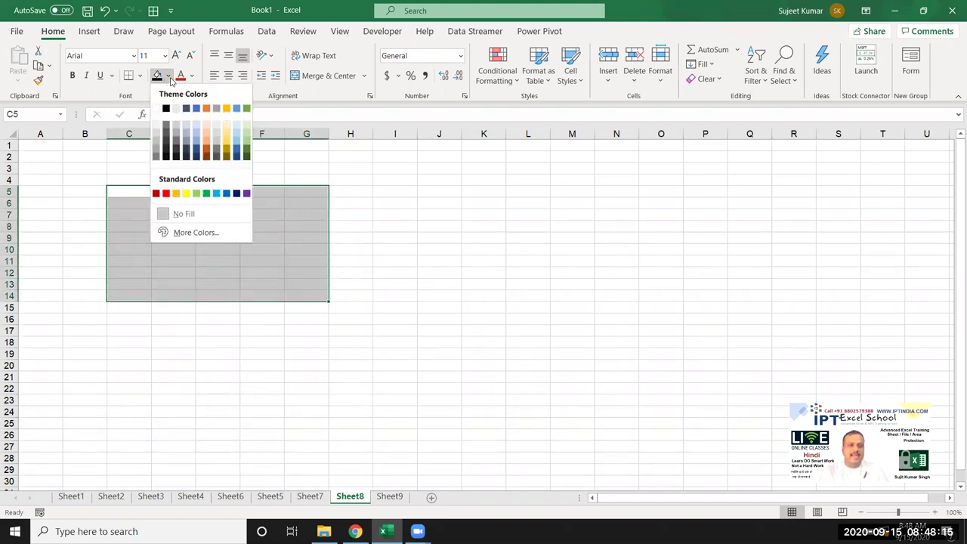
pyautogui.click(186, 195)
# Discard a stray entry typed into D6 and select cell E8.
pyautogui.click(186, 201)
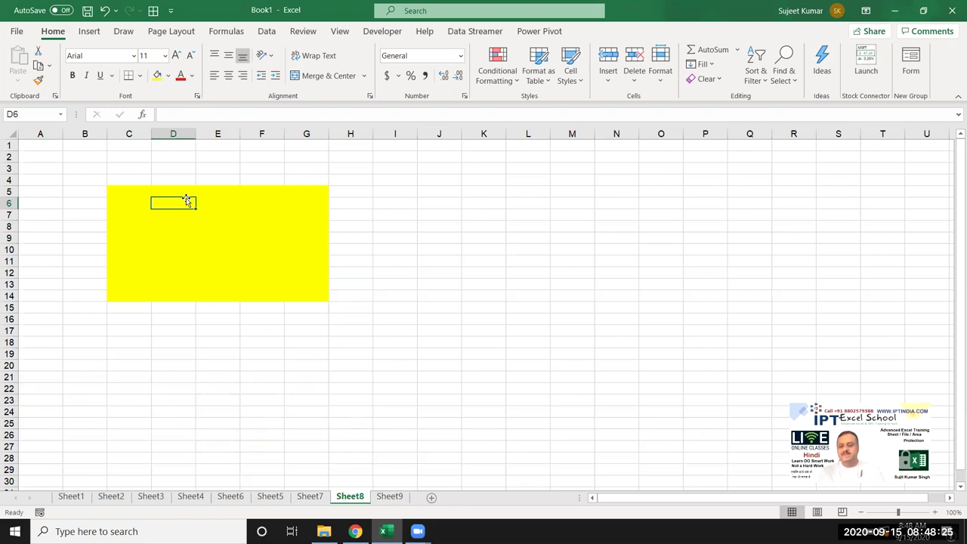
pyautogui.write('gdfgdf')
pyautogui.press('Escape')
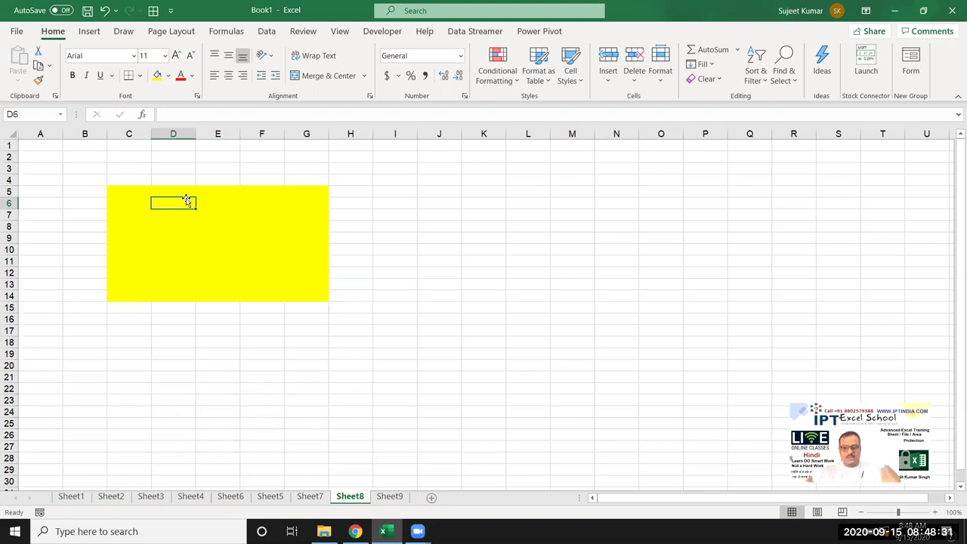
pyautogui.click(212, 227)
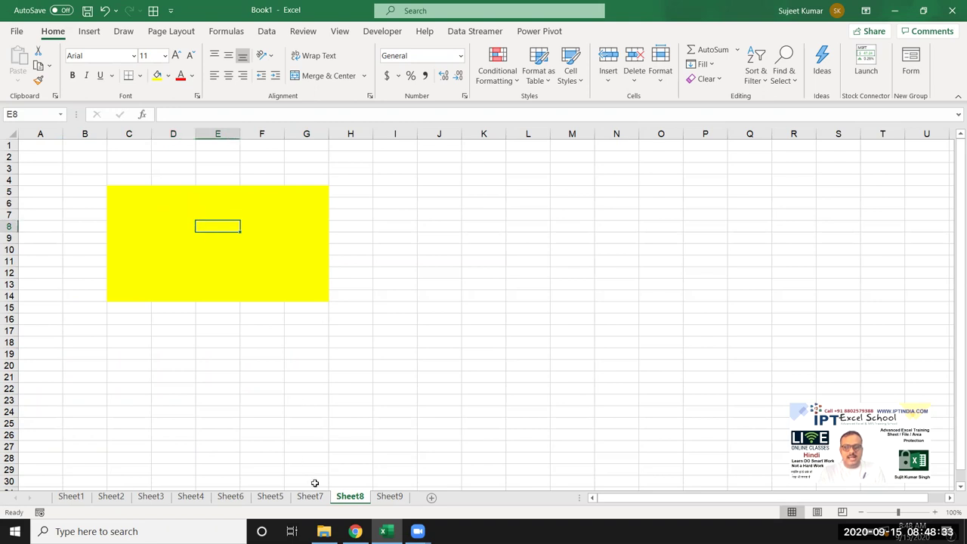
pyautogui.rightClick(353, 497)
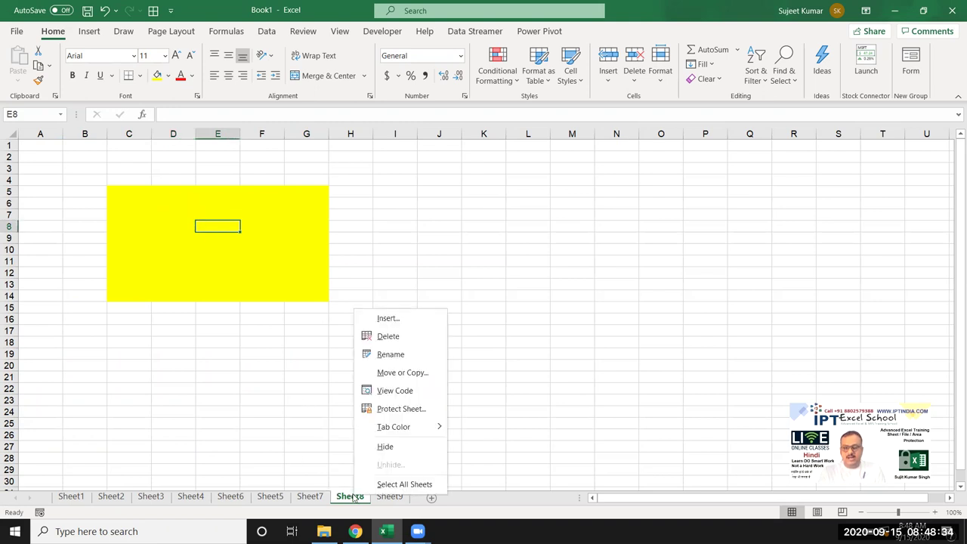
pyautogui.click(399, 409)
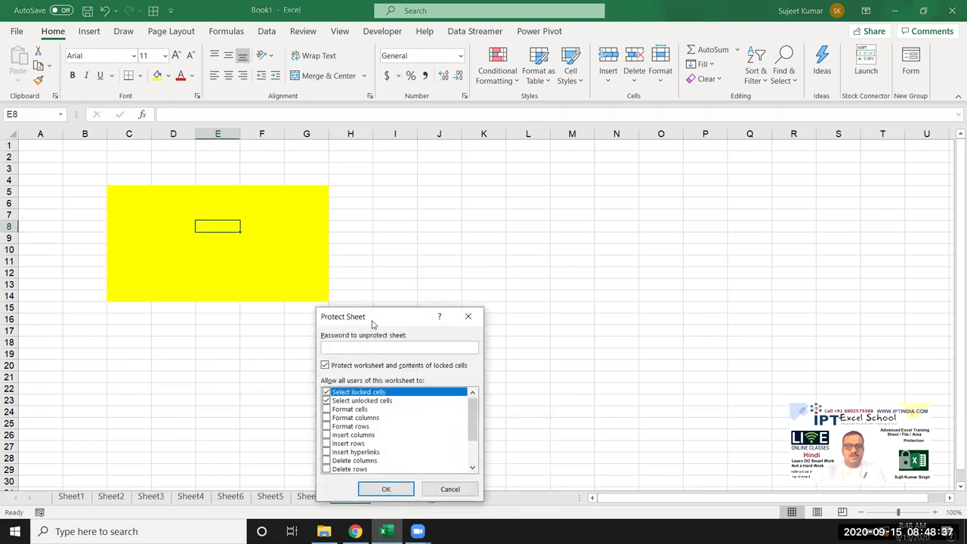
pyautogui.moveTo(372, 323); pyautogui.dragTo(510, 215)
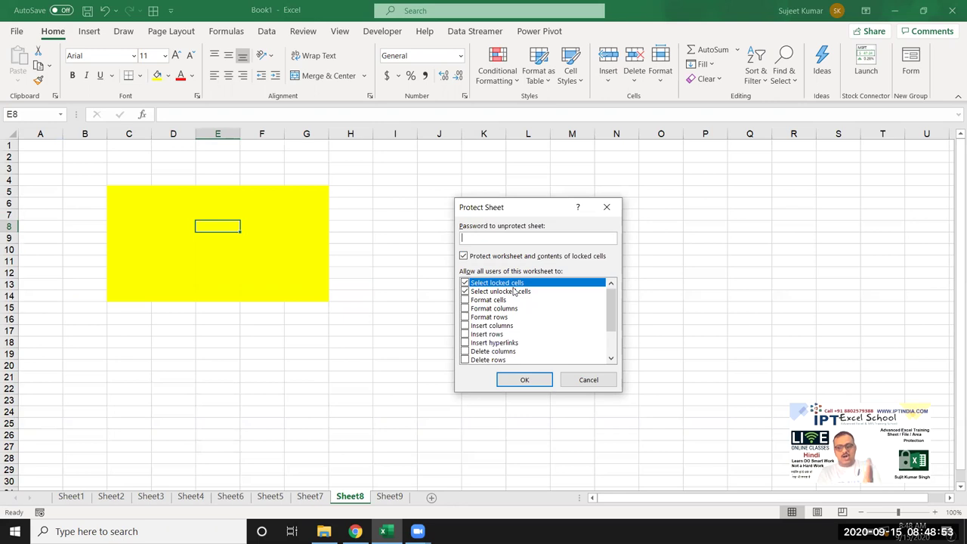
pyautogui.press('Escape')
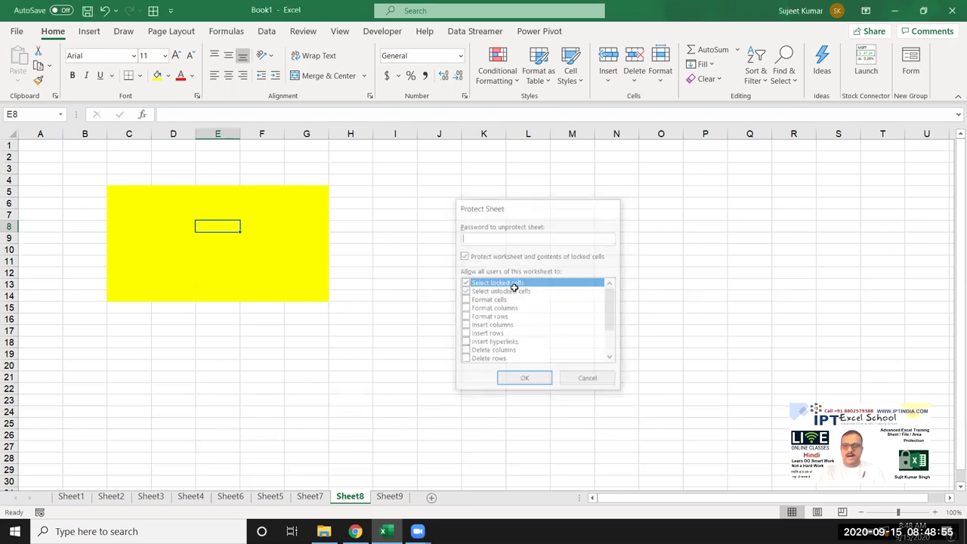
pyautogui.click(118, 192)
pyautogui.moveTo(118, 192); pyautogui.dragTo(292, 283)
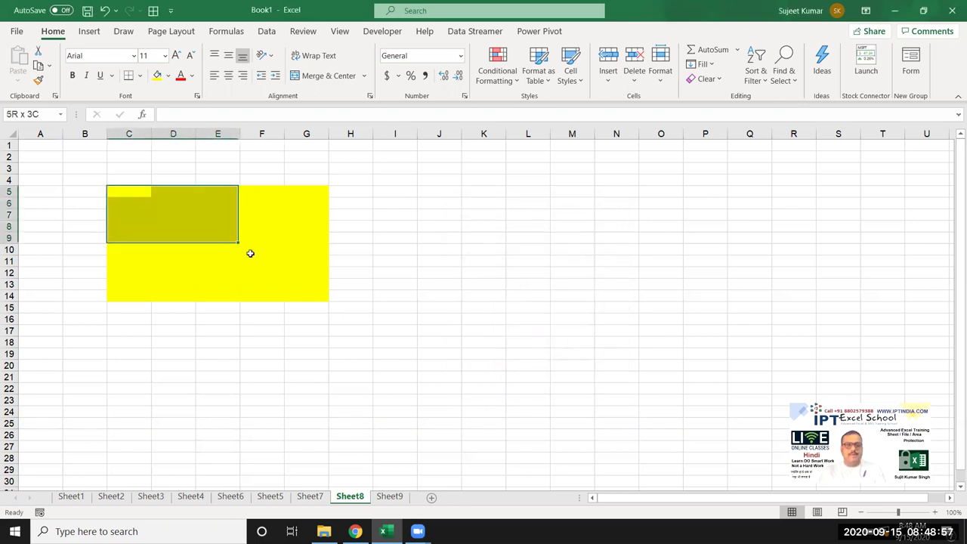
pyautogui.rightClick(291, 276)
pyautogui.click(488, 205)
pyautogui.click(488, 205)
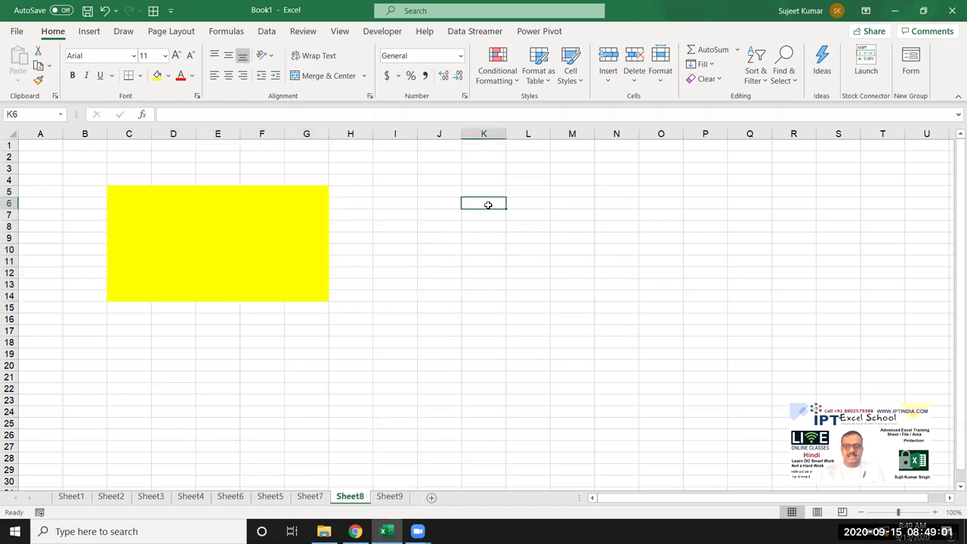
pyautogui.rightClick(488, 205)
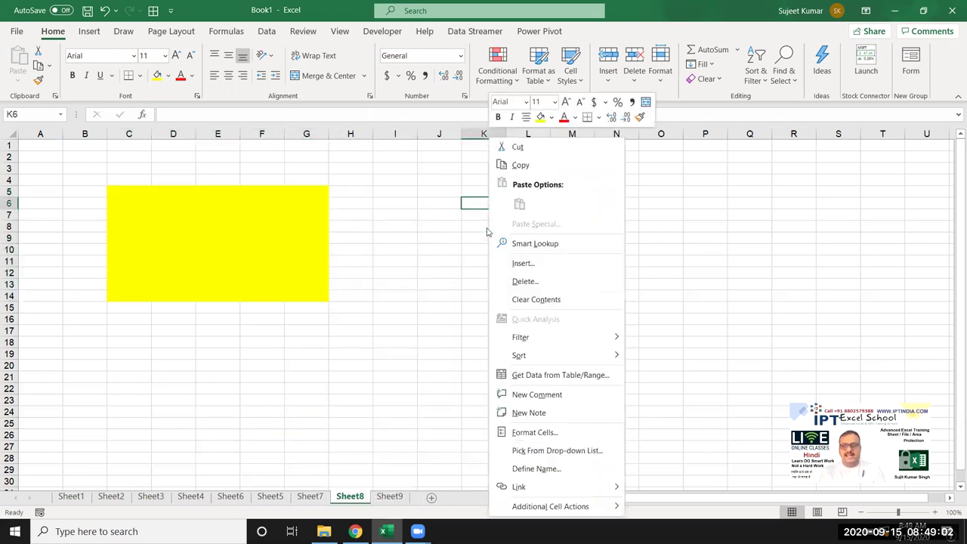
pyautogui.click(541, 434)
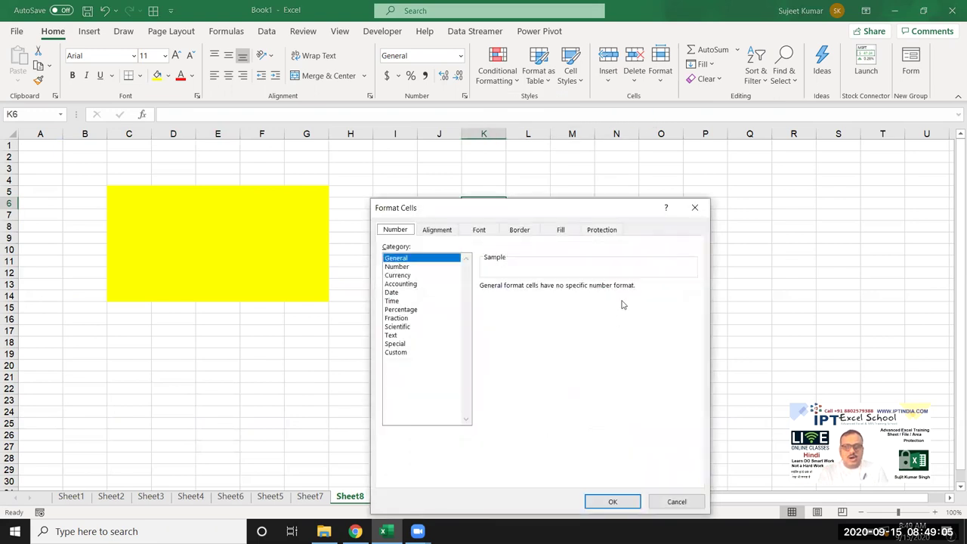
pyautogui.click(598, 231)
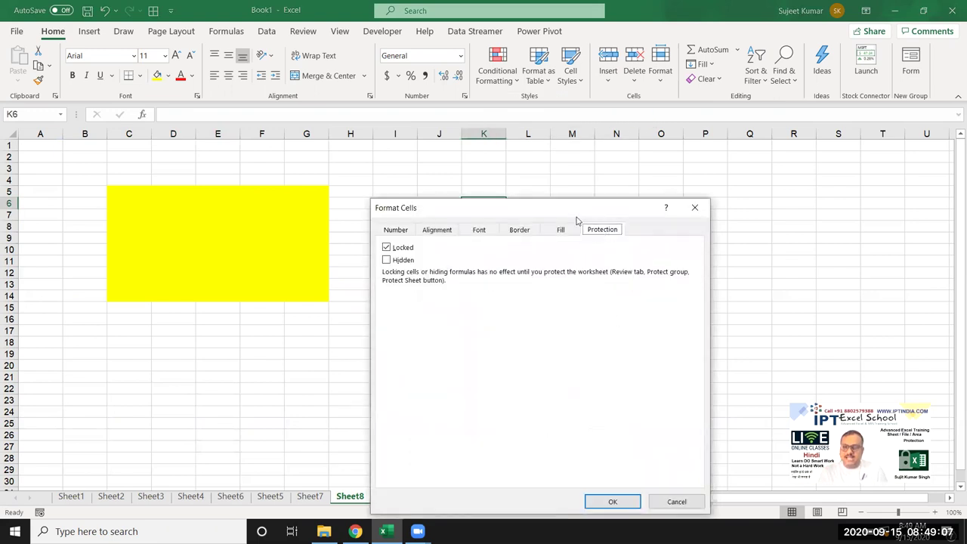
pyautogui.moveTo(574, 217); pyautogui.dragTo(546, 134)
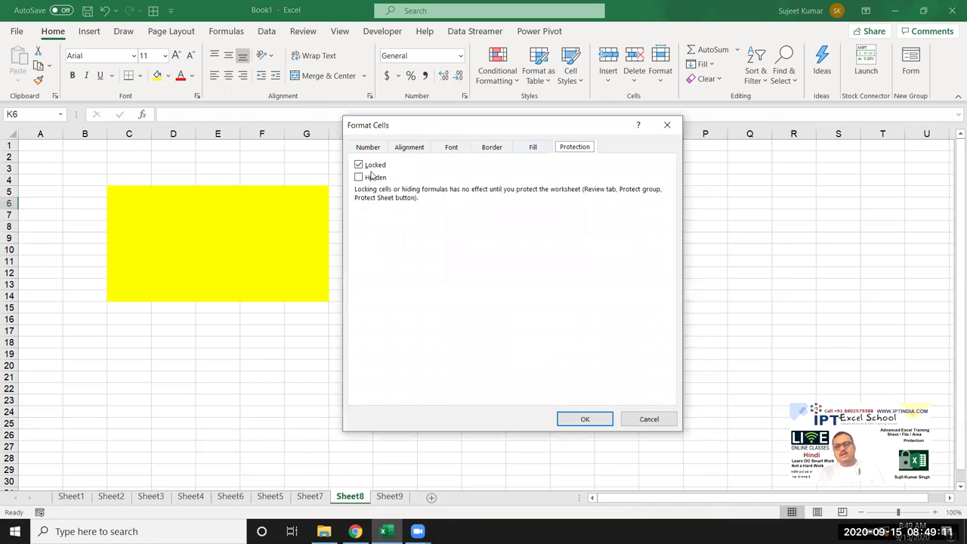
pyautogui.moveTo(401, 125); pyautogui.dragTo(599, 127)
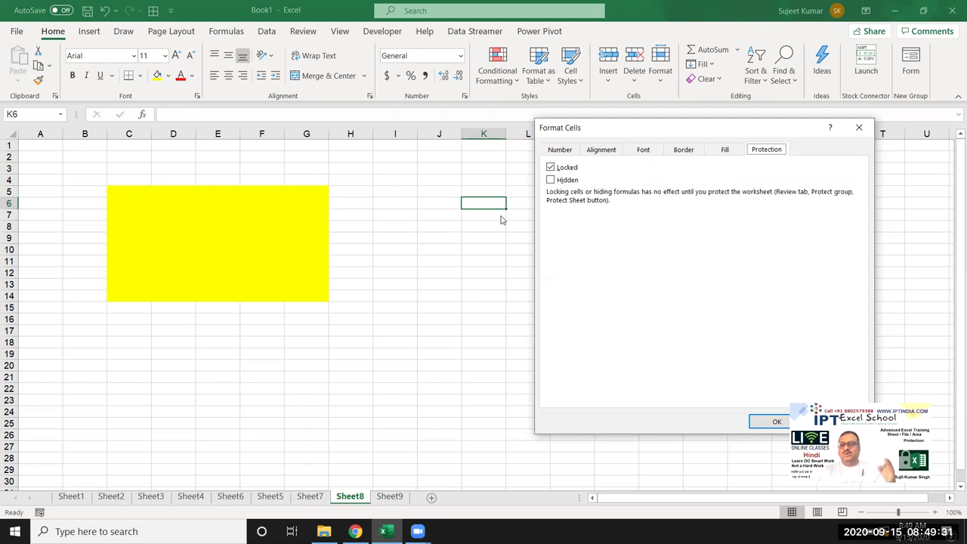
pyautogui.moveTo(569, 182); pyautogui.dragTo(570, 167)
pyautogui.click(564, 182)
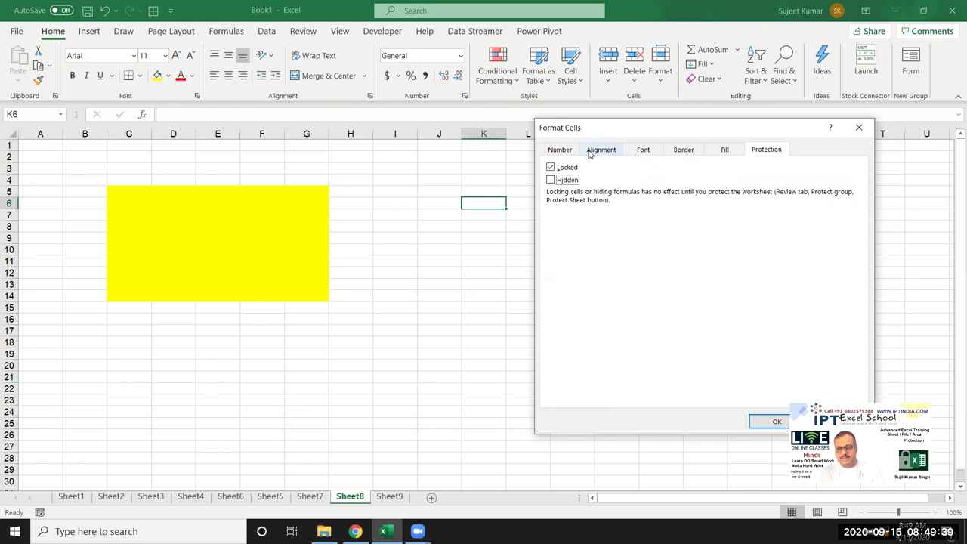
pyautogui.moveTo(586, 136); pyautogui.dragTo(557, 127)
pyautogui.click(522, 159)
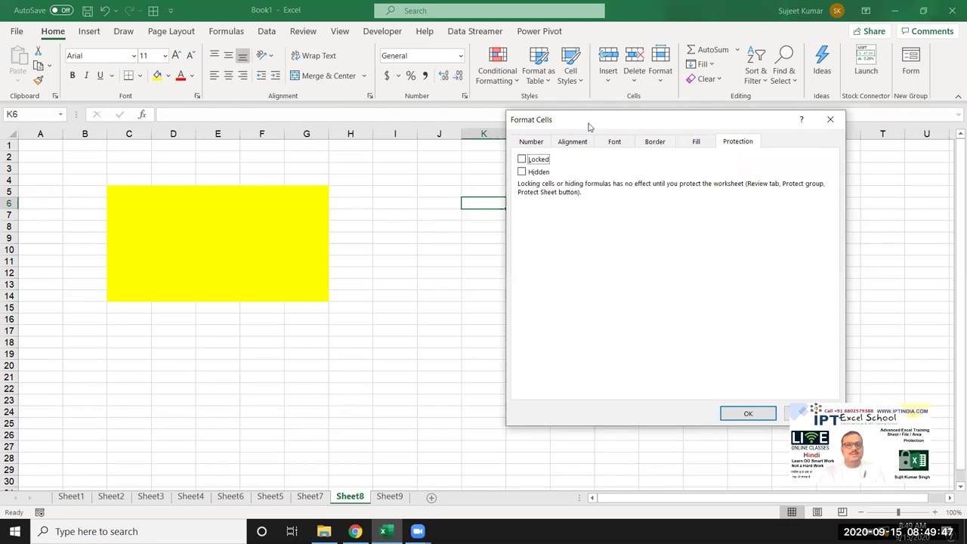
pyautogui.moveTo(589, 127); pyautogui.dragTo(507, 116)
pyautogui.click(730, 404)
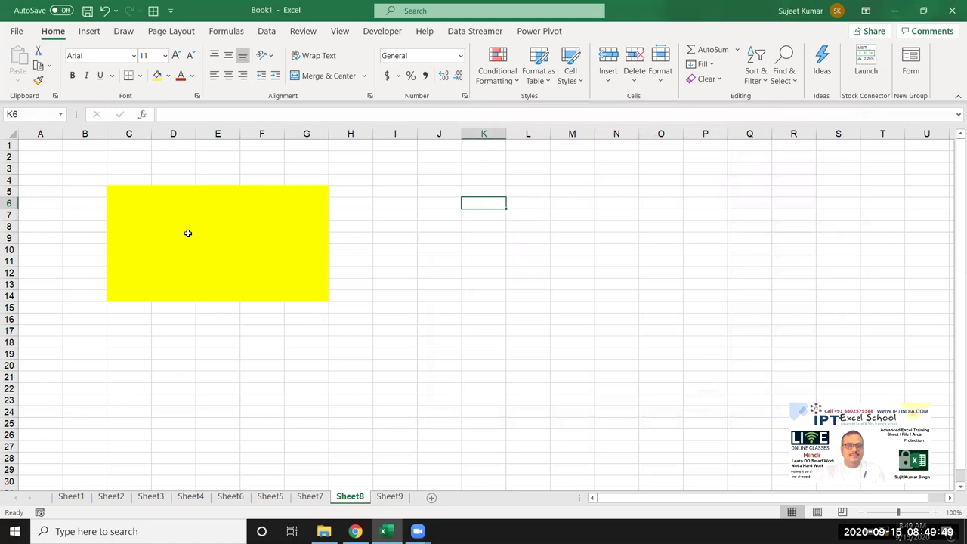
pyautogui.moveTo(123, 194); pyautogui.dragTo(302, 296)
# Unlock the cells of the yellow block through Format Cells.
pyautogui.rightClick(307, 297)
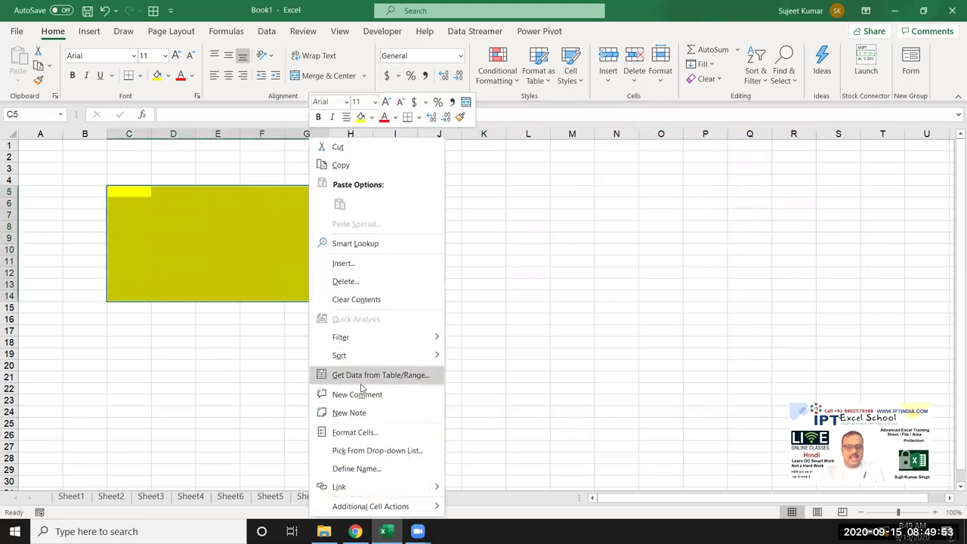
pyautogui.click(355, 436)
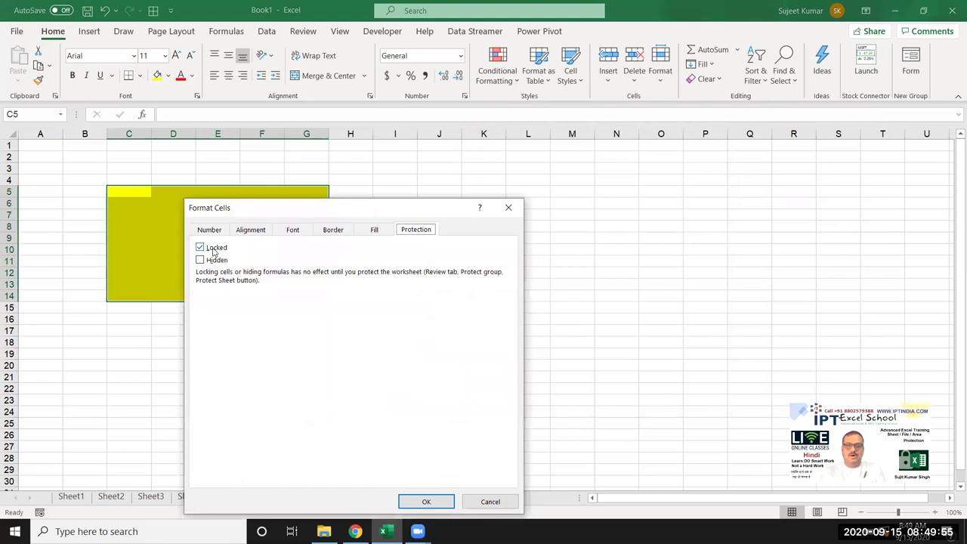
pyautogui.moveTo(272, 213); pyautogui.dragTo(453, 196)
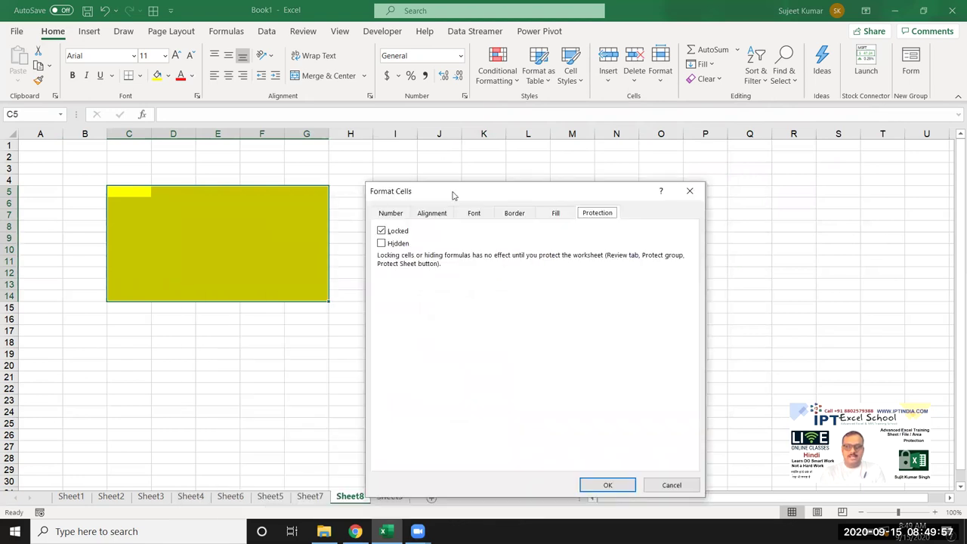
pyautogui.click(382, 230)
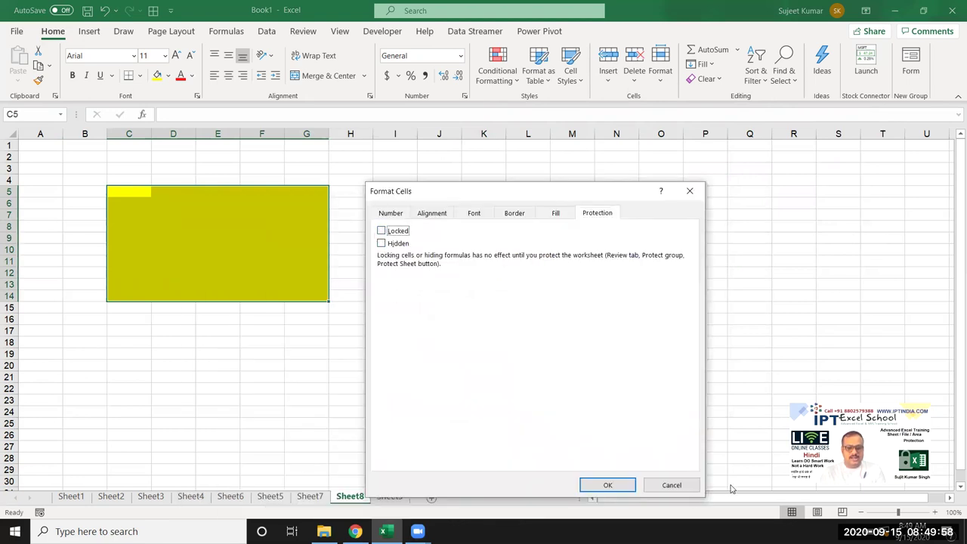
pyautogui.click(608, 485)
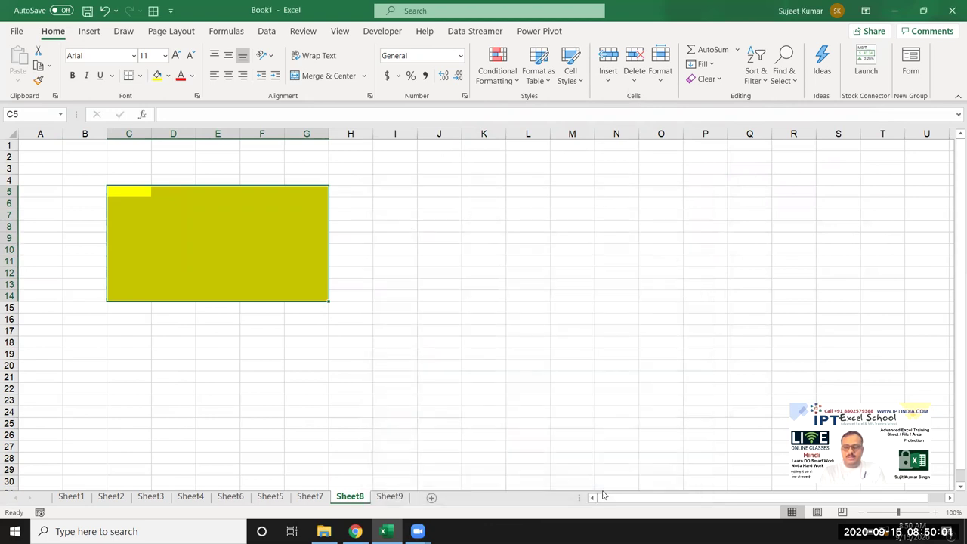
pyautogui.click(482, 444)
# Protect Sheet8 with locked-cell protection and both Select options left enabled.
pyautogui.rightClick(350, 501)
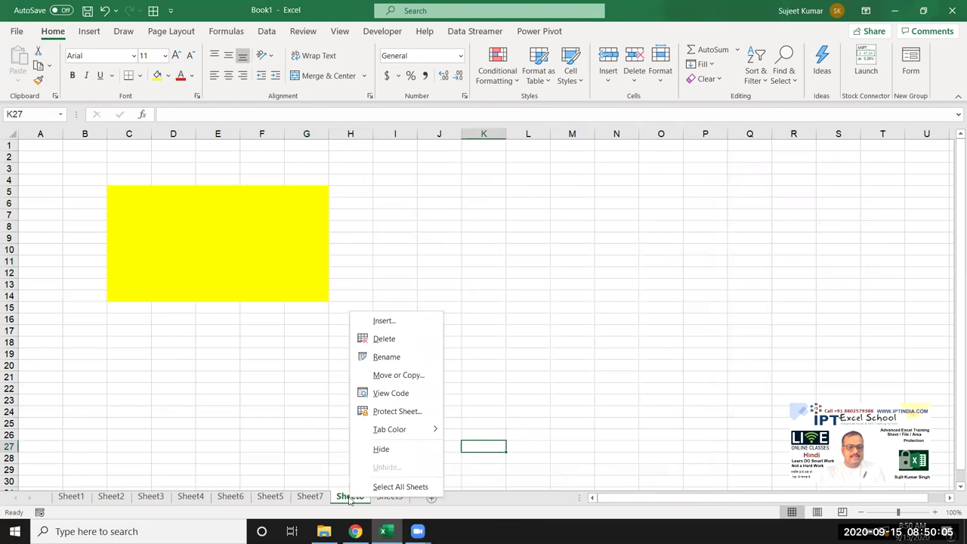
pyautogui.click(398, 411)
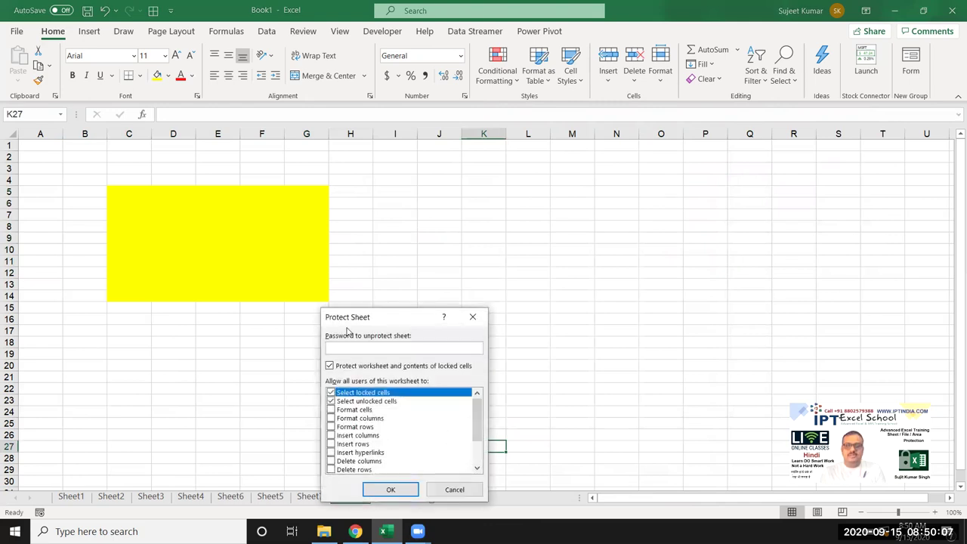
pyautogui.moveTo(351, 314); pyautogui.dragTo(501, 170)
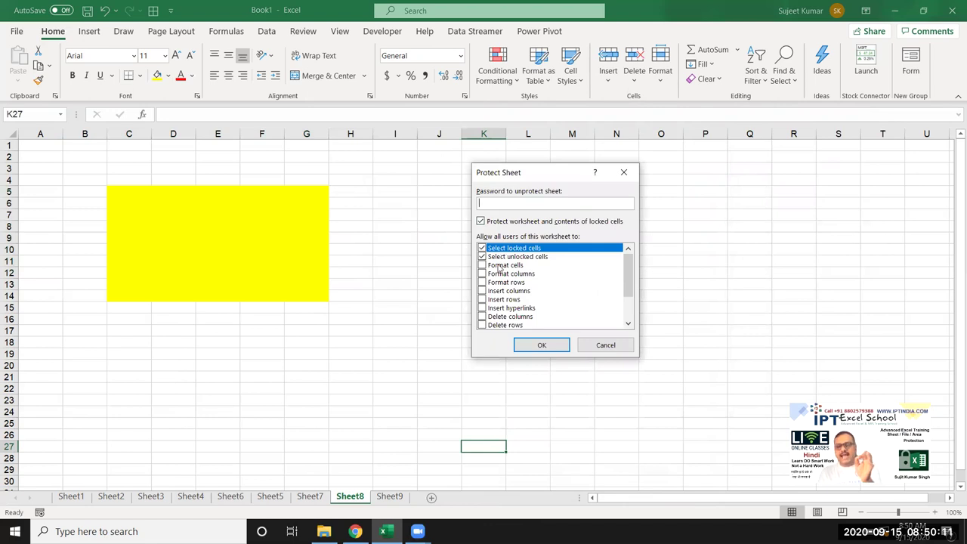
pyautogui.click(483, 256)
pyautogui.click(482, 249)
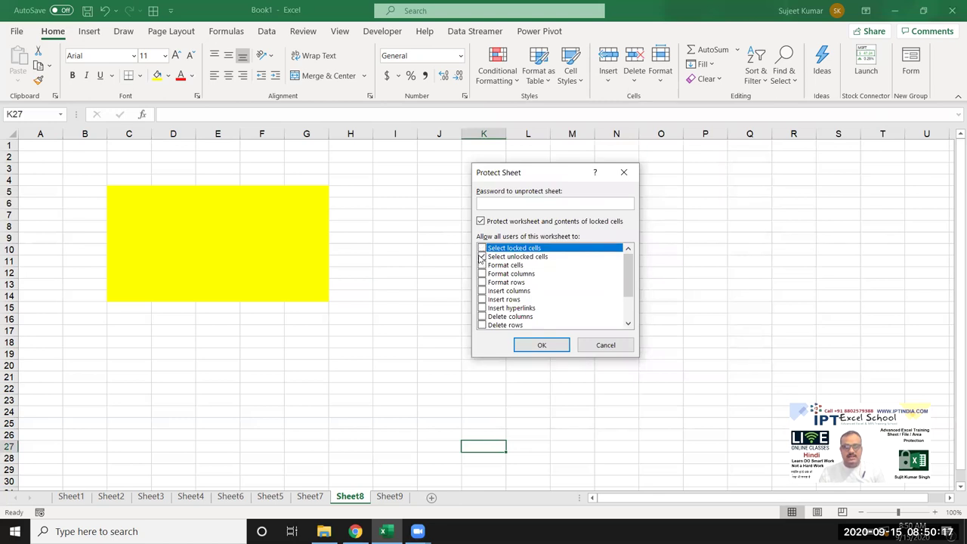
pyautogui.click(483, 249)
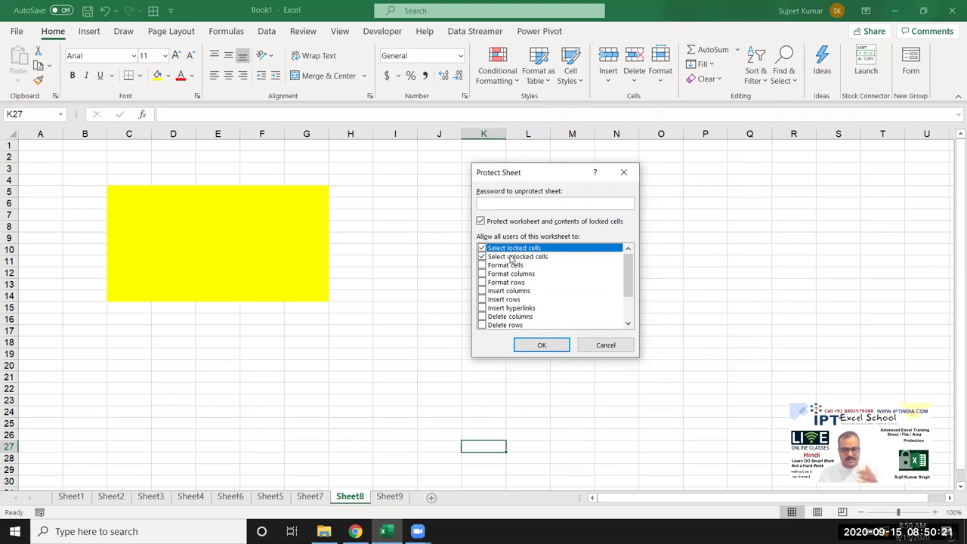
pyautogui.click(480, 222)
pyautogui.click(480, 221)
pyautogui.click(541, 341)
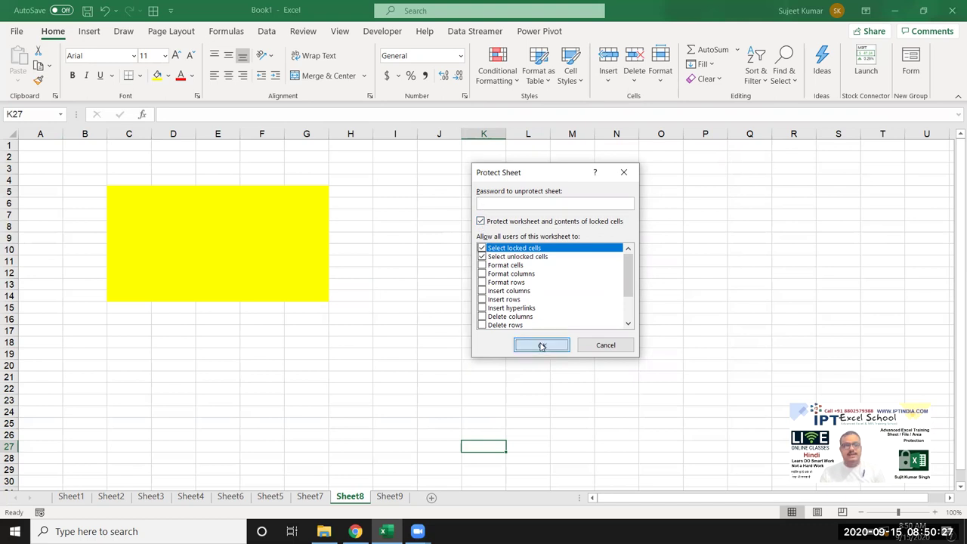
pyautogui.click(410, 333)
# Check that cells I17 and D19 outside the yellow block refuse edits.
pyautogui.doubleClick(410, 333)
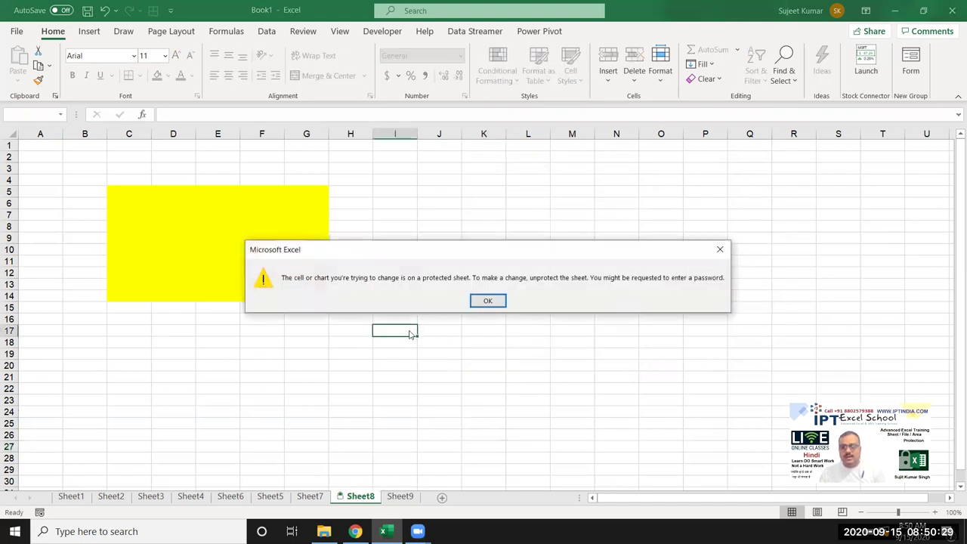
pyautogui.click(487, 300)
pyautogui.click(191, 351)
pyautogui.doubleClick(191, 351)
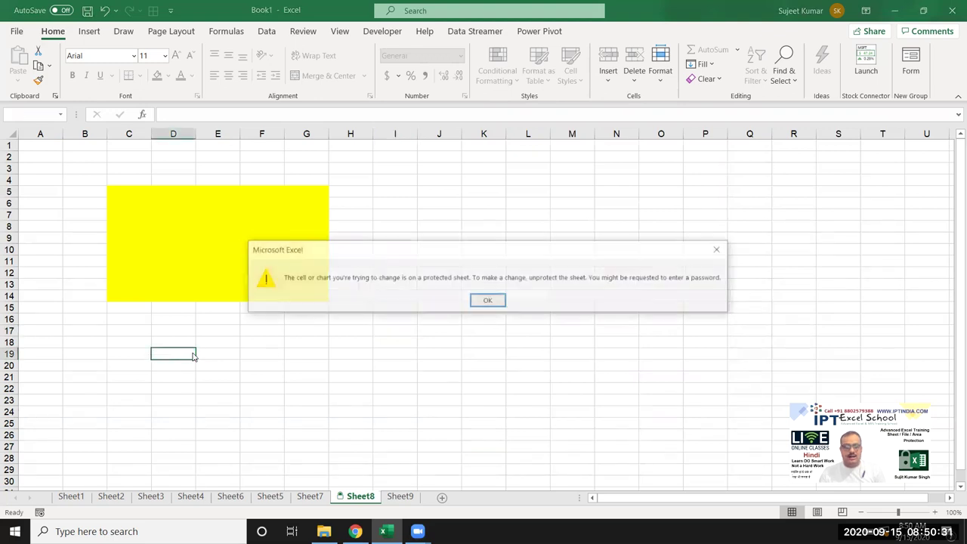
pyautogui.click(487, 300)
# Type 'asd' into yellow cells E10, F10, F12, F9, E7, C10, C13, E13, G13 and G8.
pyautogui.click(229, 251)
pyautogui.write('asd')
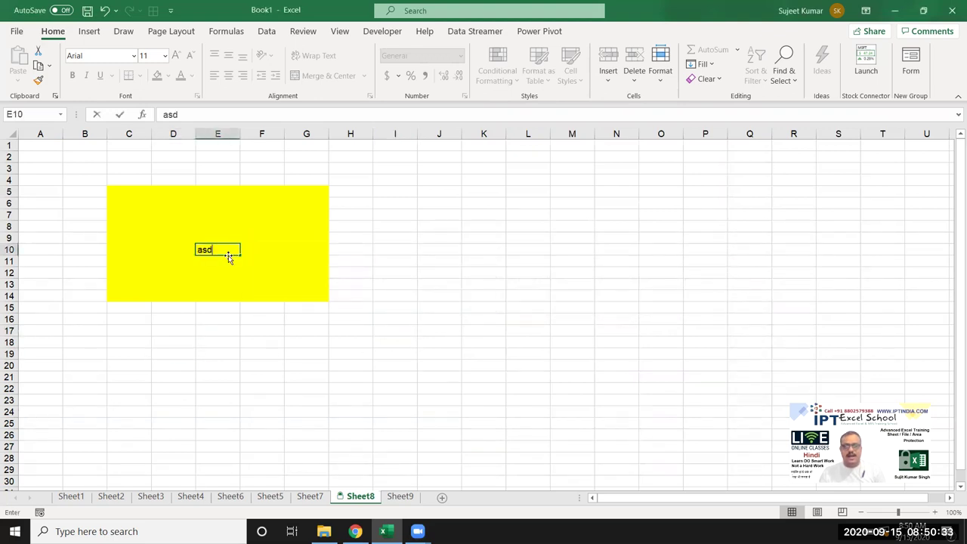
pyautogui.click(272, 251)
pyautogui.write('asd')
pyautogui.click(270, 272)
pyautogui.write('asd')
pyautogui.click(266, 236)
pyautogui.write('asd')
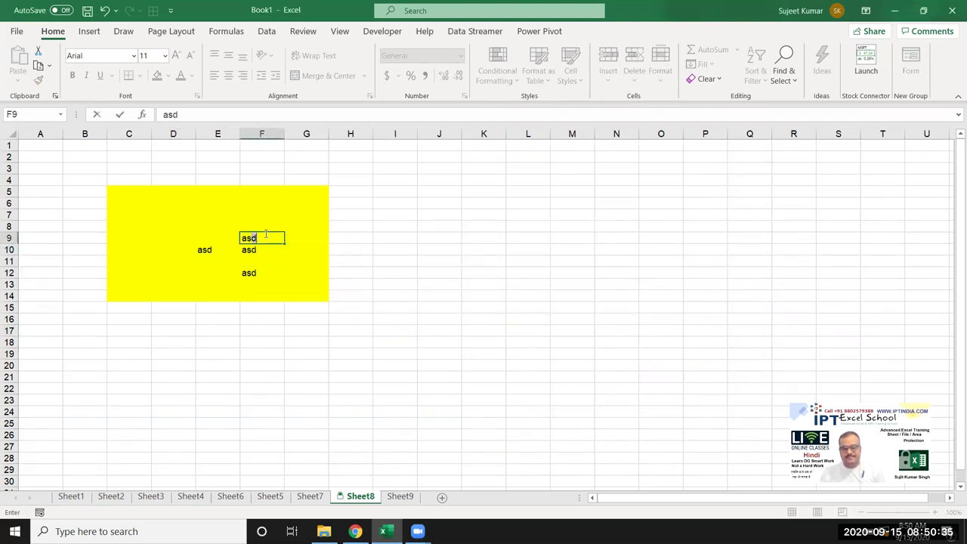
pyautogui.click(204, 217)
pyautogui.write('asd')
pyautogui.click(132, 245)
pyautogui.write('asd')
pyautogui.click(140, 279)
pyautogui.write('asd')
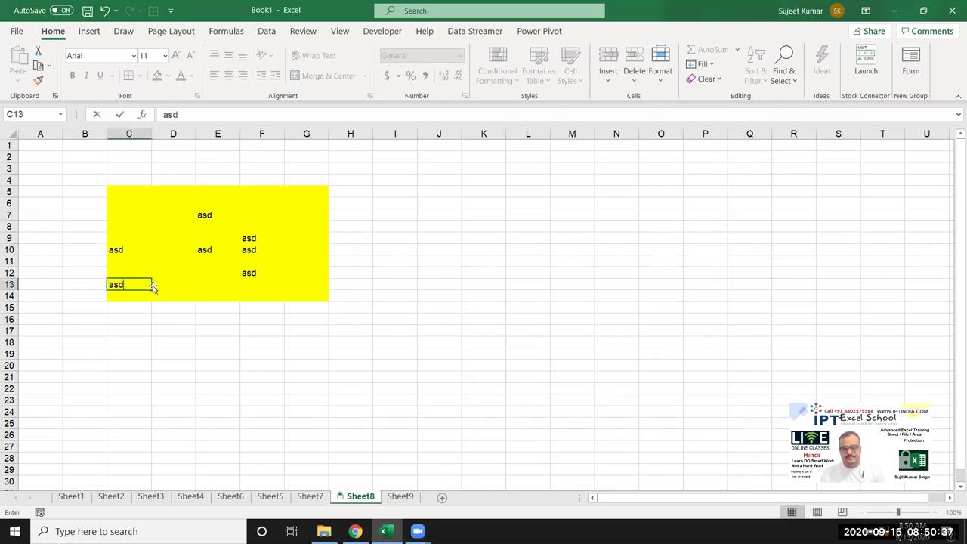
pyautogui.click(202, 286)
pyautogui.write('asd')
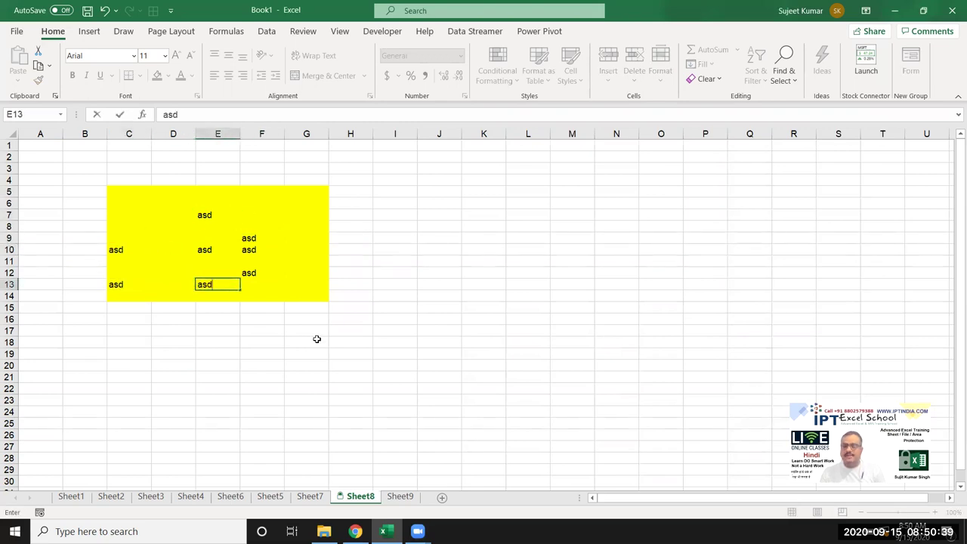
pyautogui.click(298, 286)
pyautogui.write('asd')
pyautogui.click(295, 225)
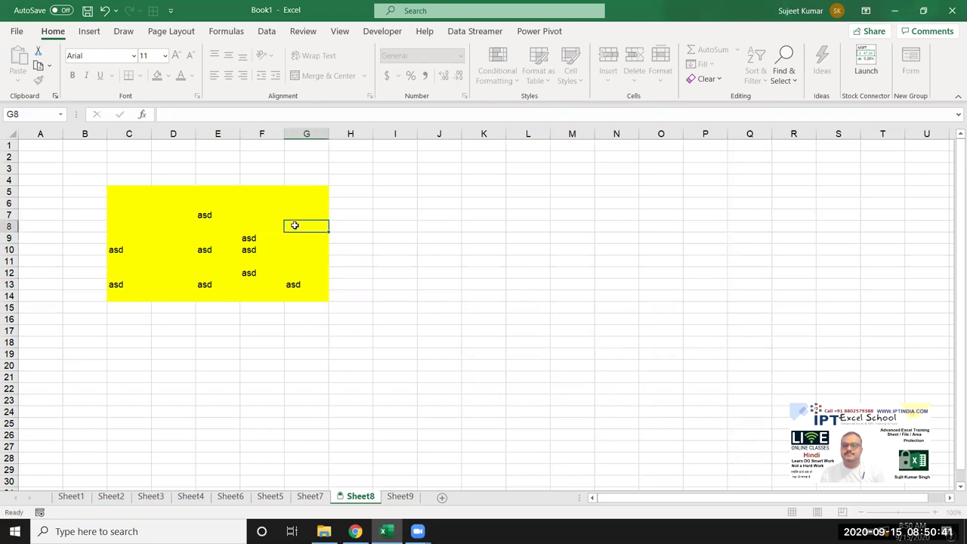
pyautogui.write('asd')
# Confirm cell I12 outside the block stays locked, then switch to Sheet9.
pyautogui.click(348, 249)
pyautogui.click(413, 274)
pyautogui.write('a')
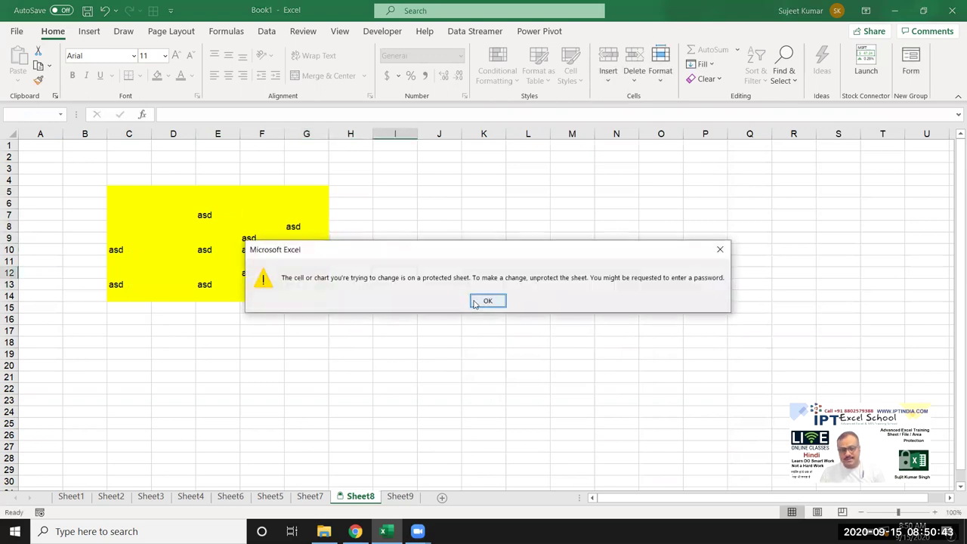
pyautogui.click(474, 302)
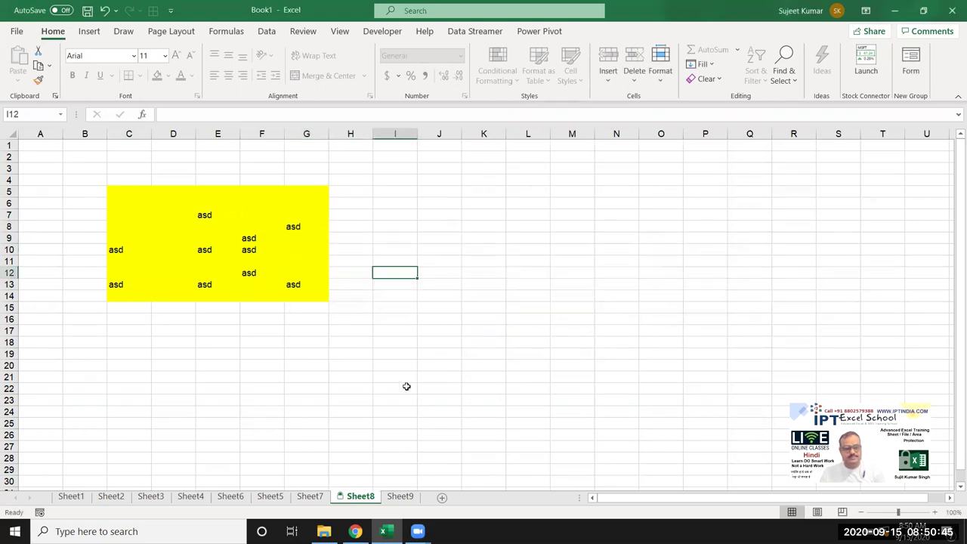
pyautogui.click(398, 497)
# Select C4:H12 on Sheet9 and apply the Red fill colour.
pyautogui.moveTo(144, 185); pyautogui.dragTo(355, 274)
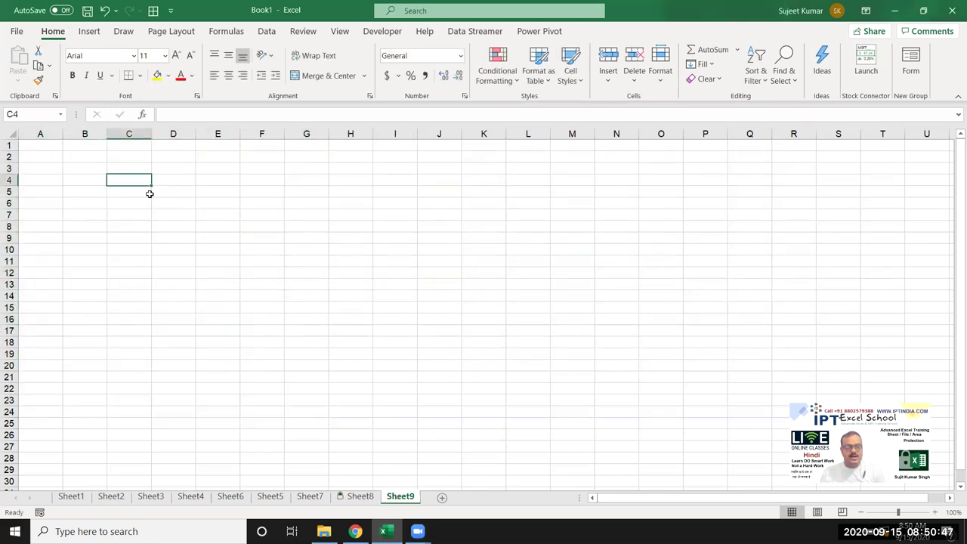
pyautogui.click(168, 75)
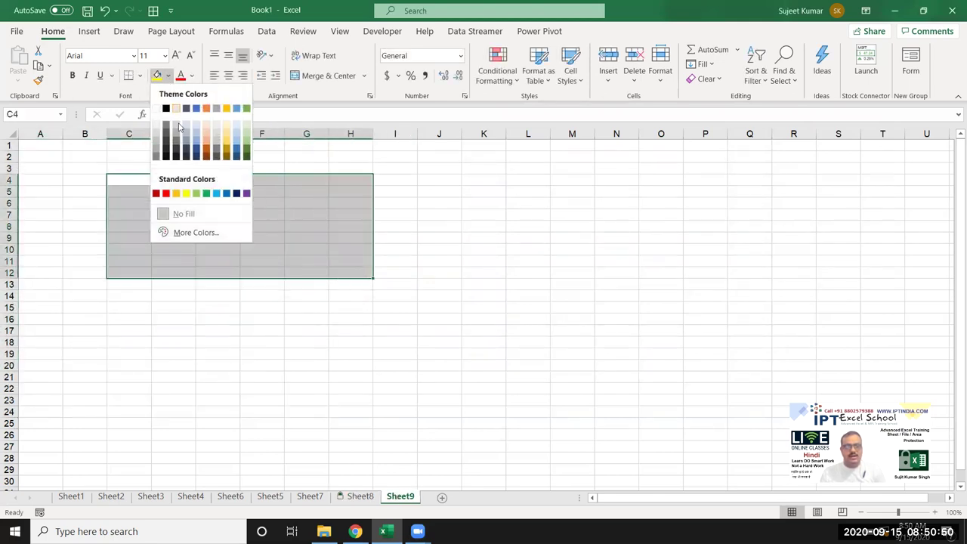
pyautogui.click(167, 193)
pyautogui.click(197, 234)
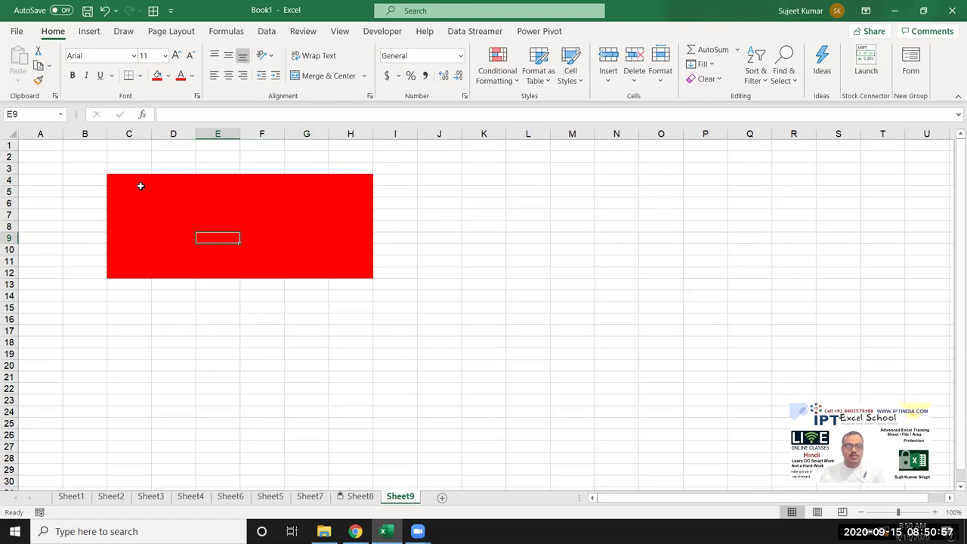
# Compare Sheet8's yellow C5:G14 block with Sheet9's red block, ending on cell K5.
pyautogui.click(358, 496)
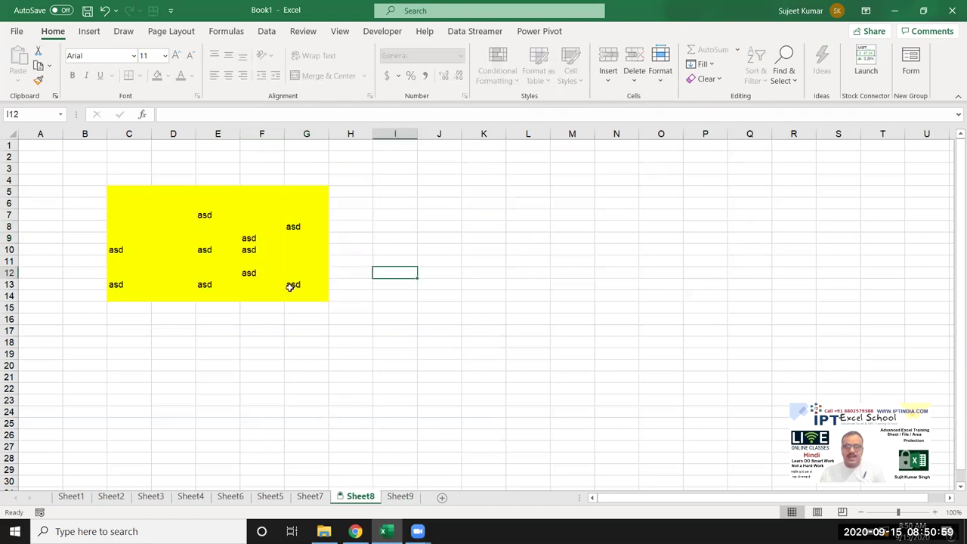
pyautogui.click(121, 193)
pyautogui.moveTo(139, 204); pyautogui.dragTo(302, 295)
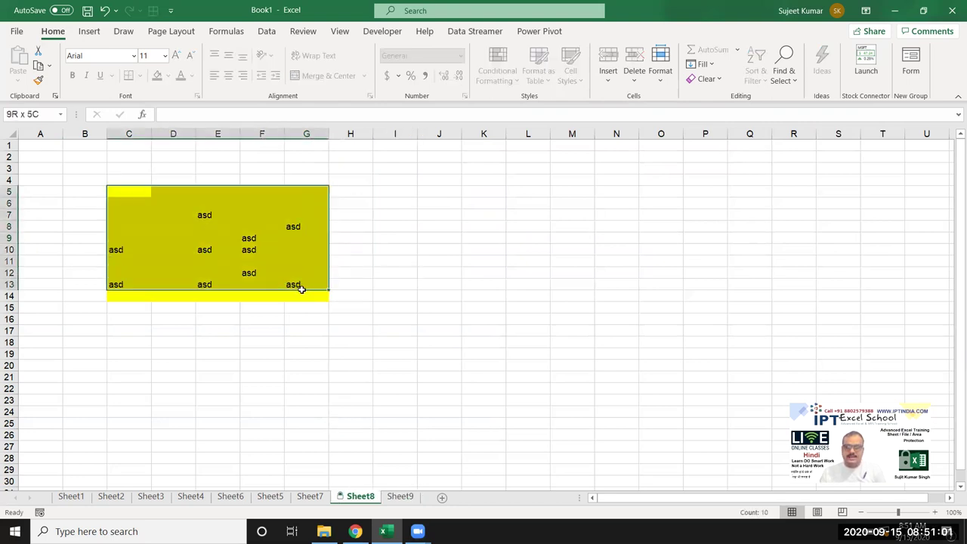
pyautogui.click(401, 497)
pyautogui.click(202, 238)
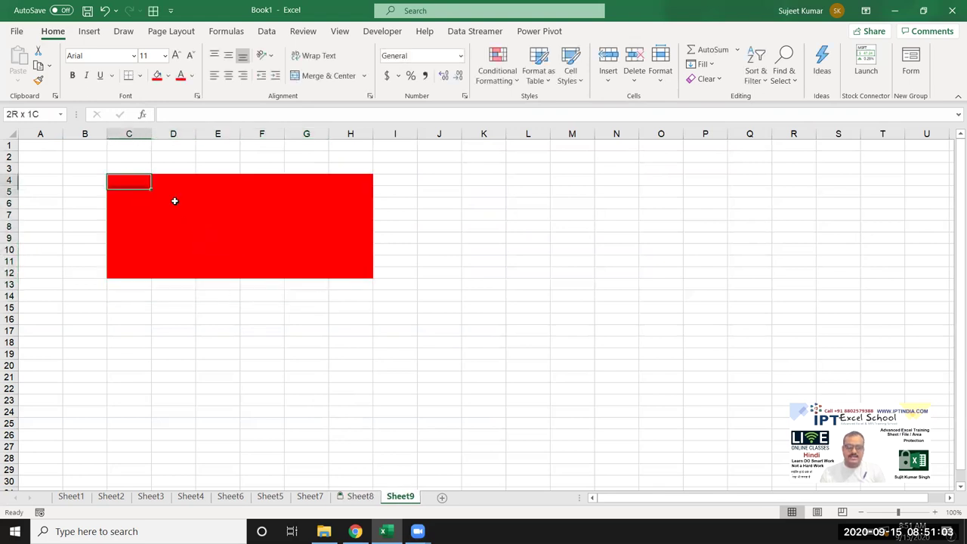
pyautogui.moveTo(126, 184); pyautogui.dragTo(355, 287)
pyautogui.click(511, 317)
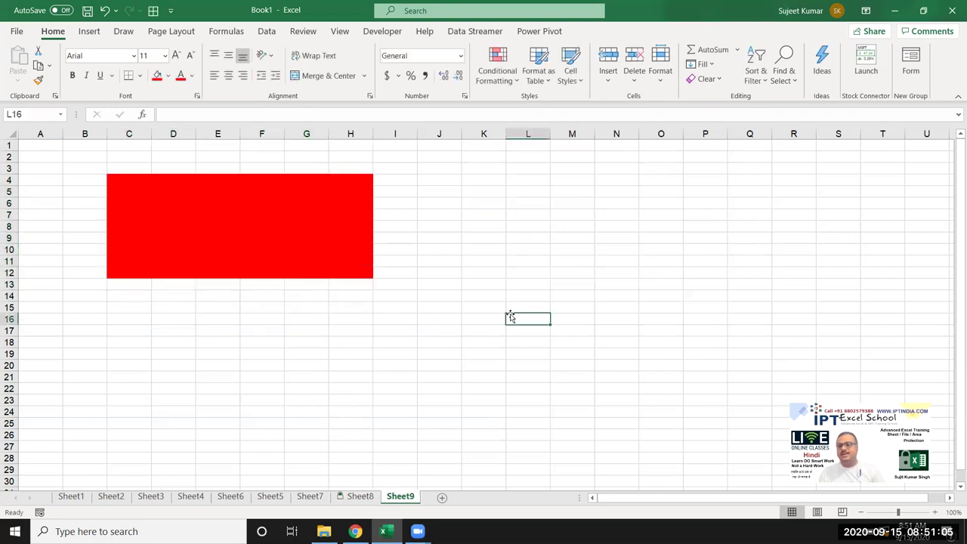
pyautogui.click(499, 194)
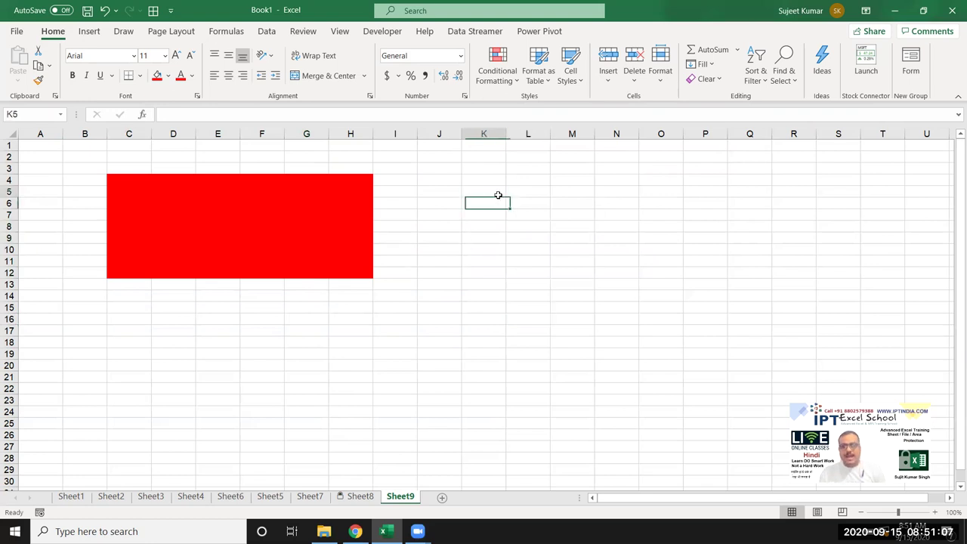
# Open Format Cells for K5, close it unchanged, then select D22.
pyautogui.rightClick(494, 191)
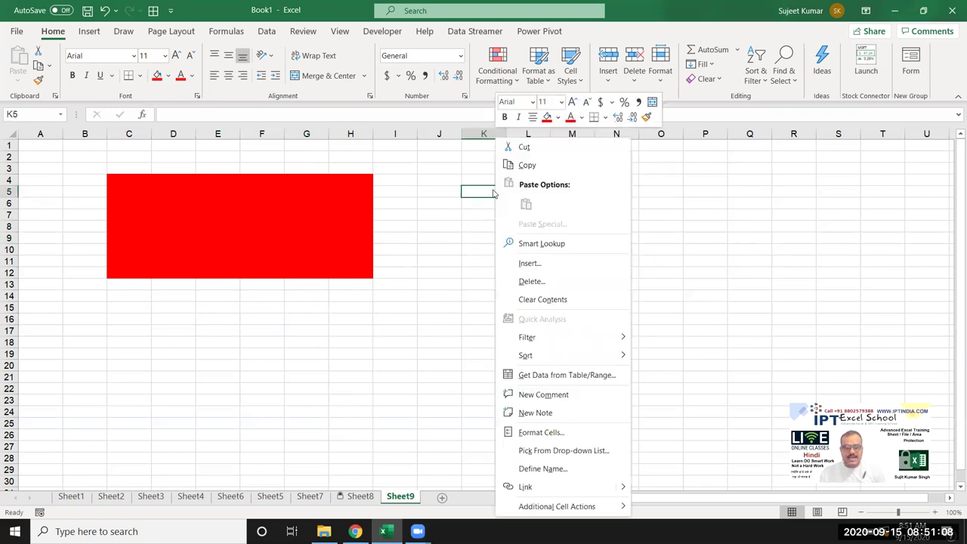
pyautogui.click(542, 432)
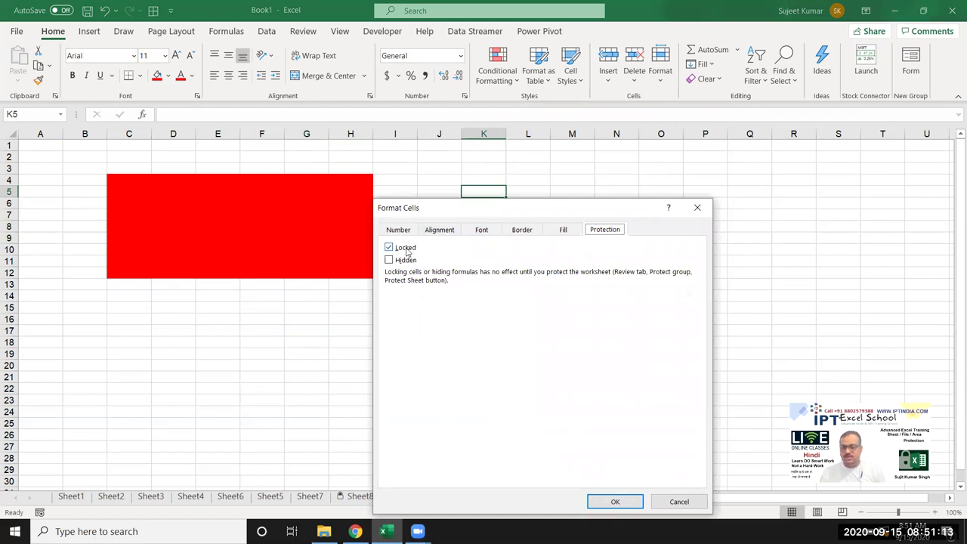
pyautogui.press('Return')
pyautogui.click(183, 385)
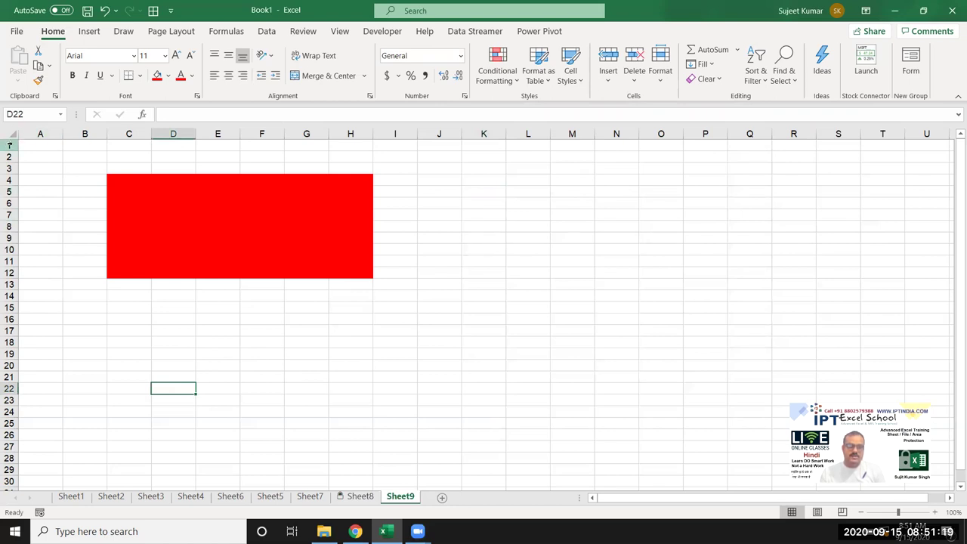
# Select the whole of Sheet9 and clear Locked on the Format Cells Protection tab.
pyautogui.click(11, 134)
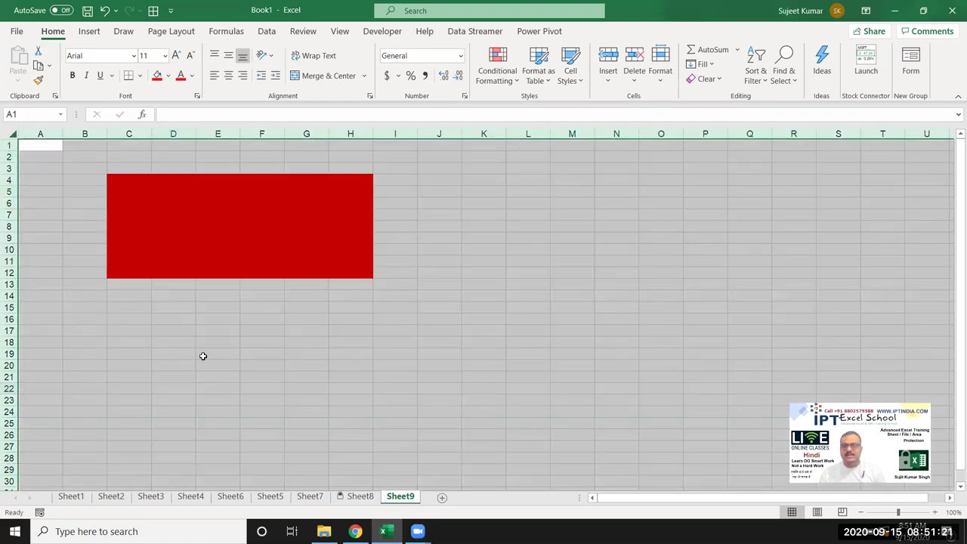
pyautogui.rightClick(269, 336)
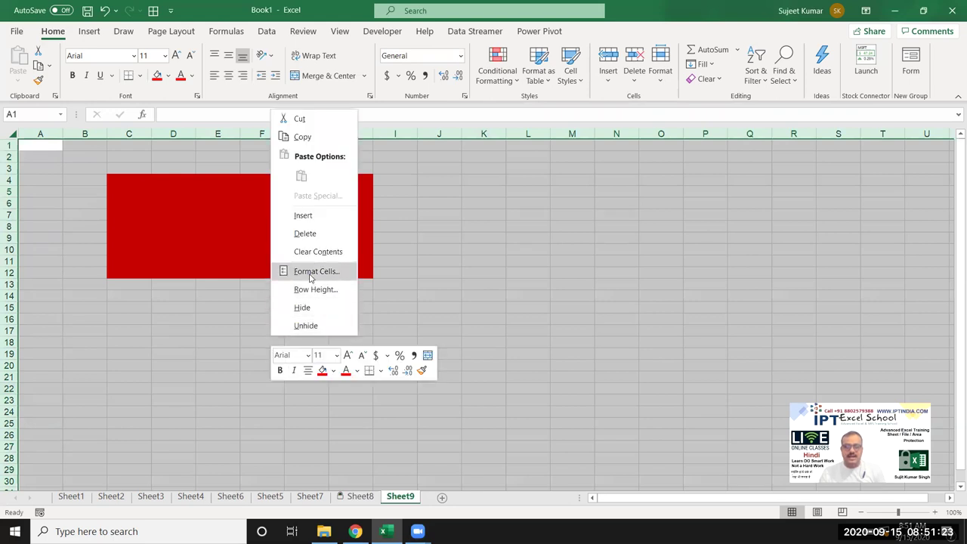
pyautogui.click(311, 274)
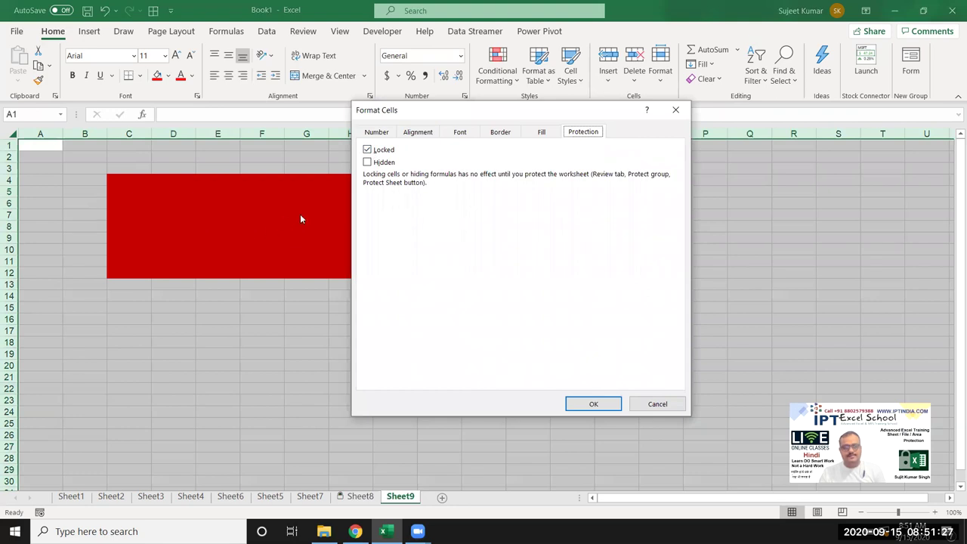
pyautogui.click(377, 153)
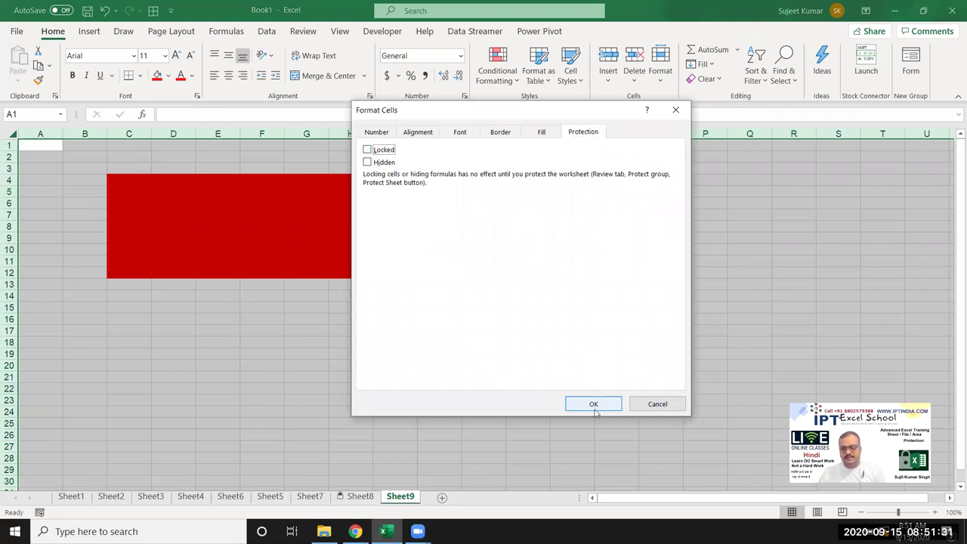
pyautogui.click(594, 404)
pyautogui.click(250, 360)
pyautogui.moveTo(115, 174); pyautogui.dragTo(362, 277)
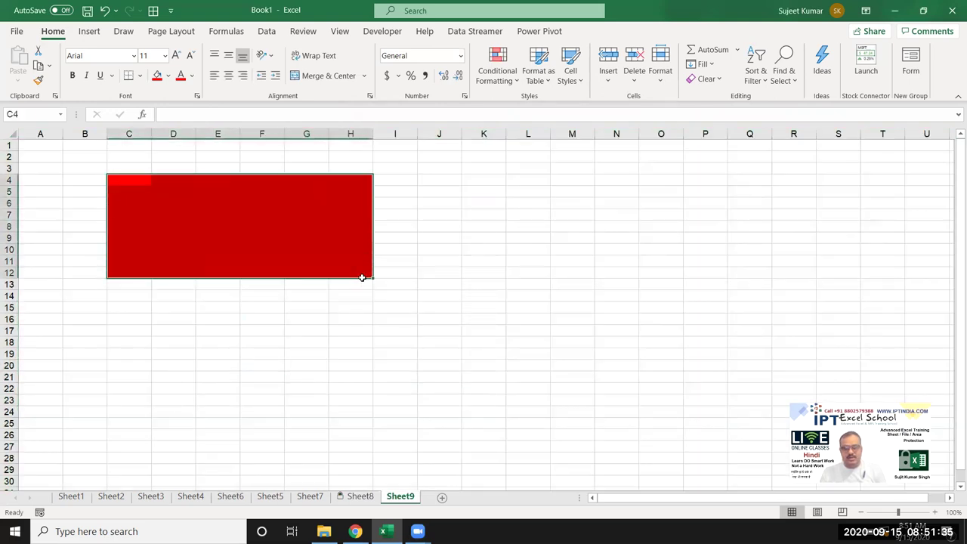
# Tick Locked on the Format Cells Protection tab for the red C4:H12 block.
pyautogui.rightClick(345, 250)
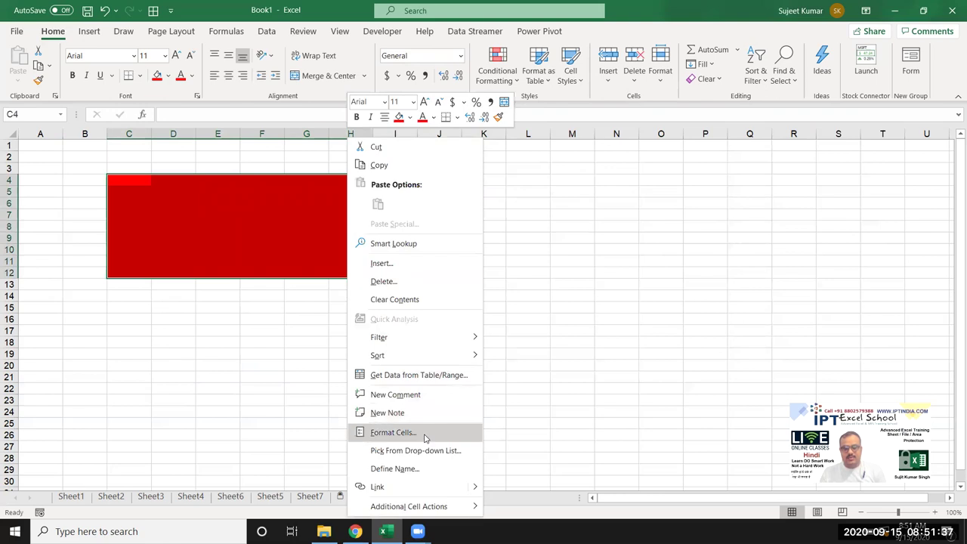
pyautogui.click(425, 438)
pyautogui.click(270, 248)
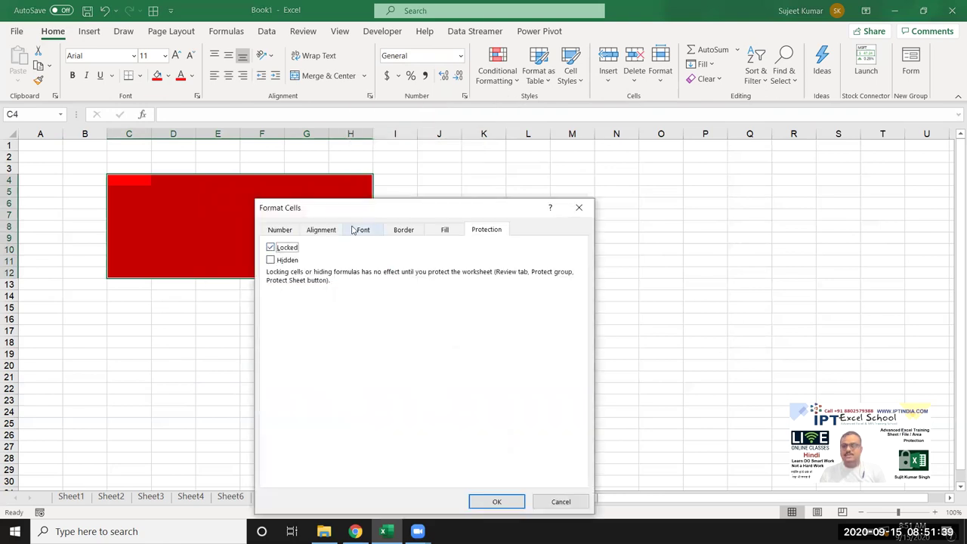
pyautogui.moveTo(395, 216); pyautogui.dragTo(545, 154)
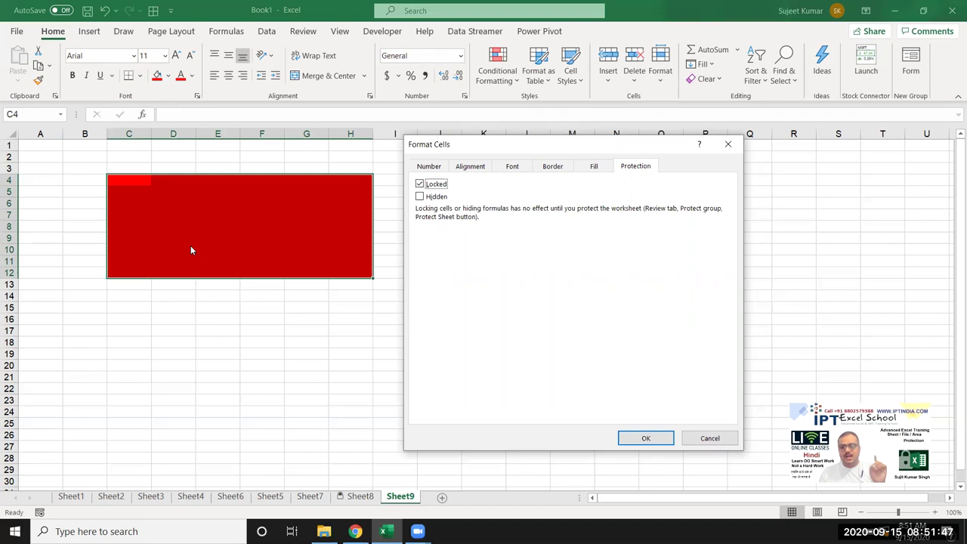
pyautogui.click(648, 439)
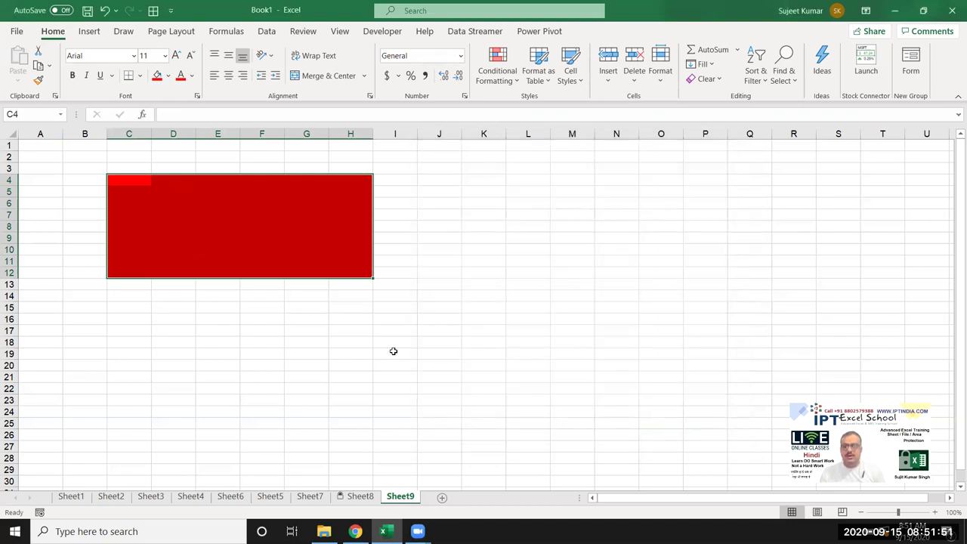
pyautogui.click(287, 320)
# Apply Protect Sheet to Sheet9 from its tab menu, with no password.
pyautogui.rightClick(409, 502)
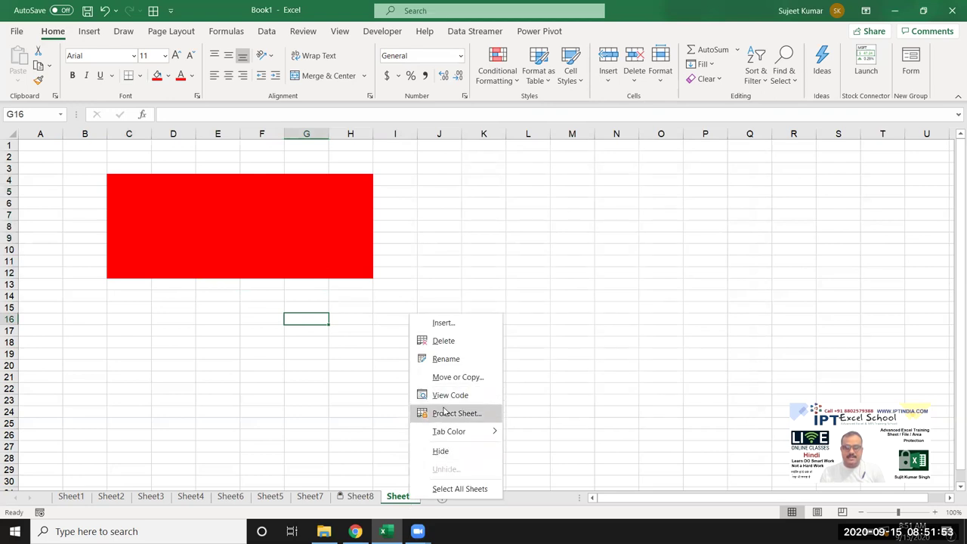
pyautogui.click(446, 414)
pyautogui.click(431, 488)
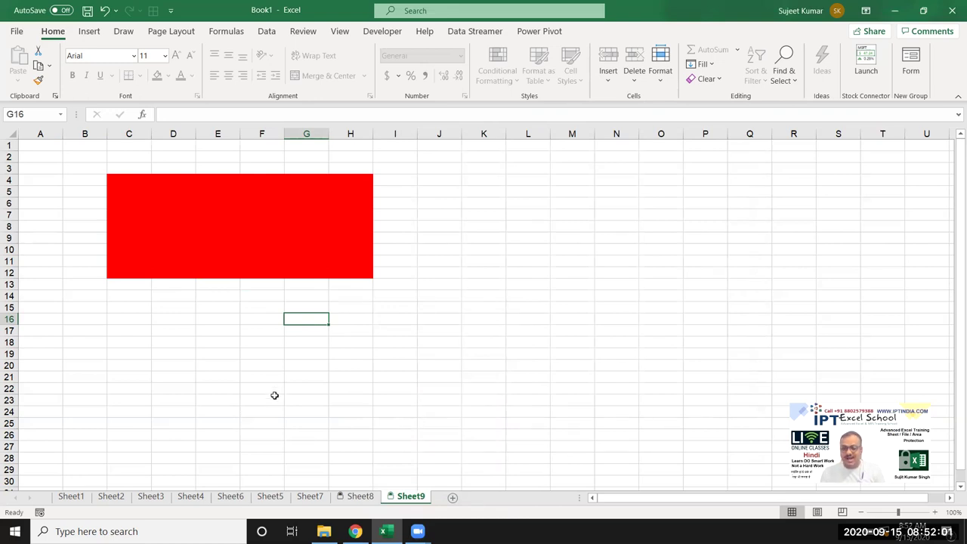
# Enter 'adasd' in F23 and 'asd' in H21 and I18, then confirm red cells reject edits.
pyautogui.click(277, 398)
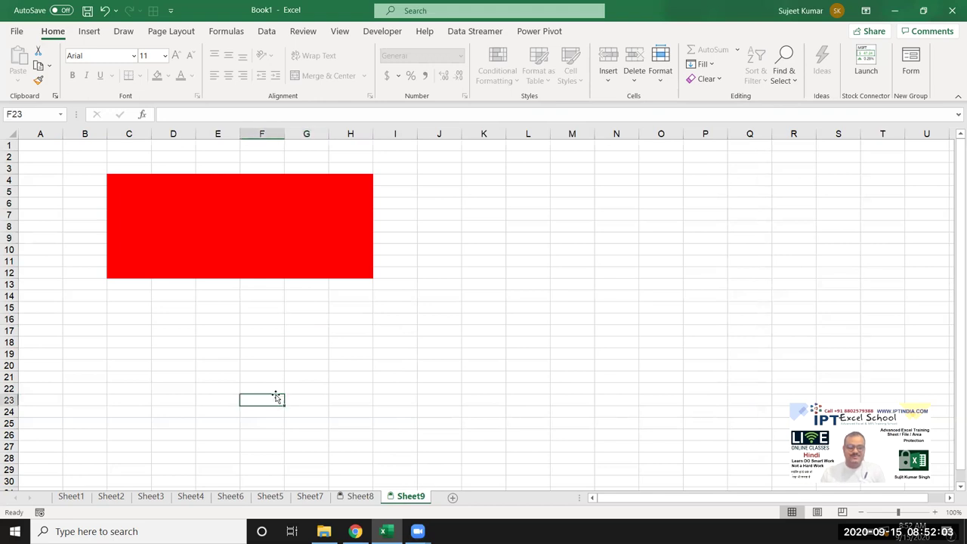
pyautogui.write('adasd')
pyautogui.click(364, 377)
pyautogui.write('asd')
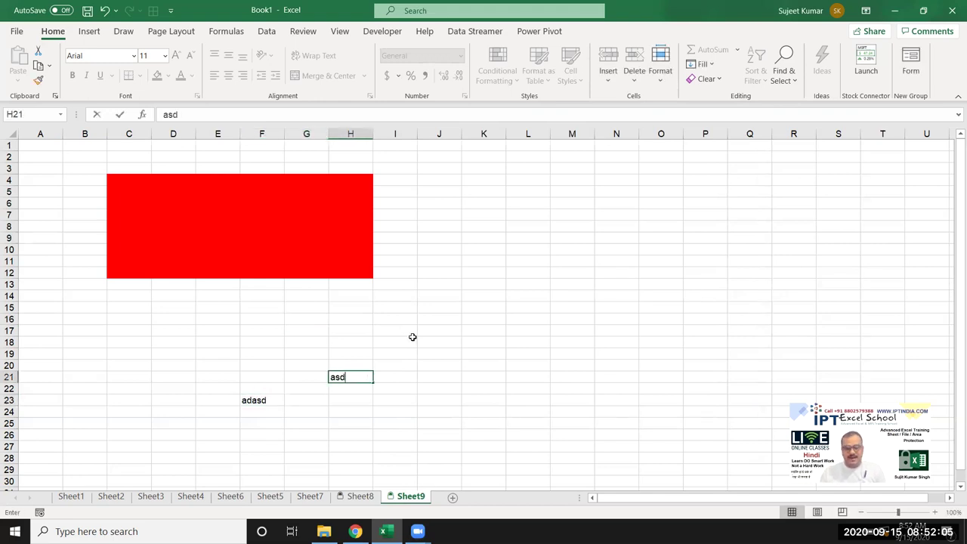
pyautogui.click(413, 339)
pyautogui.write('asd')
pyautogui.click(304, 341)
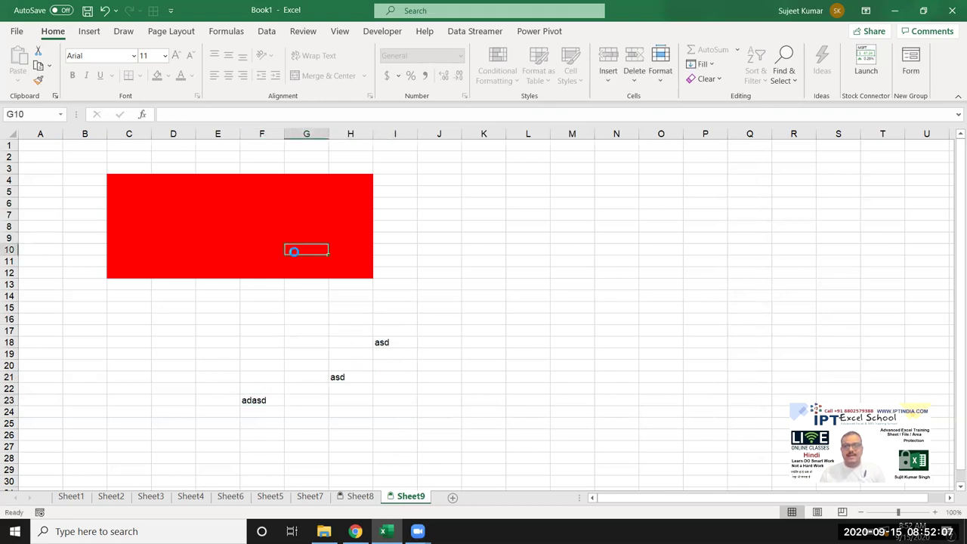
pyautogui.click(296, 249)
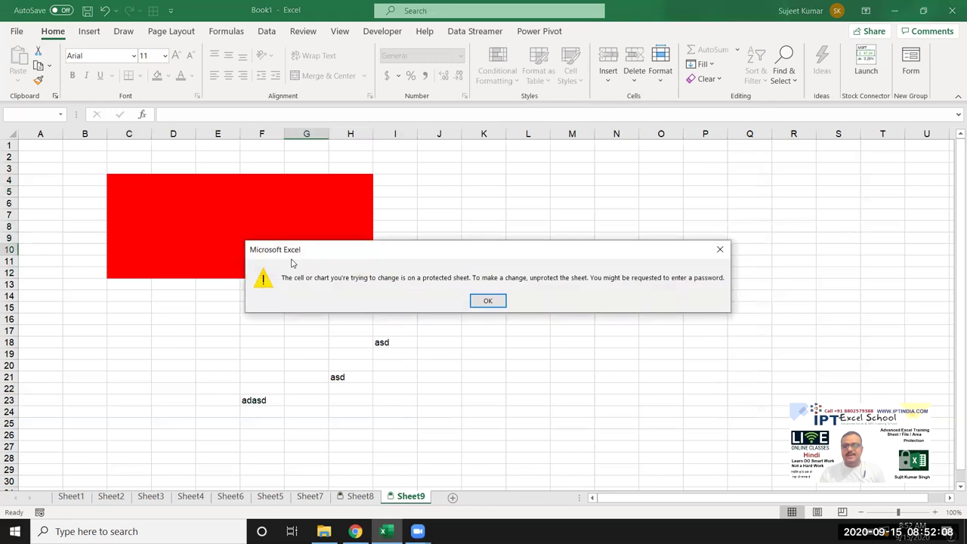
pyautogui.click(490, 301)
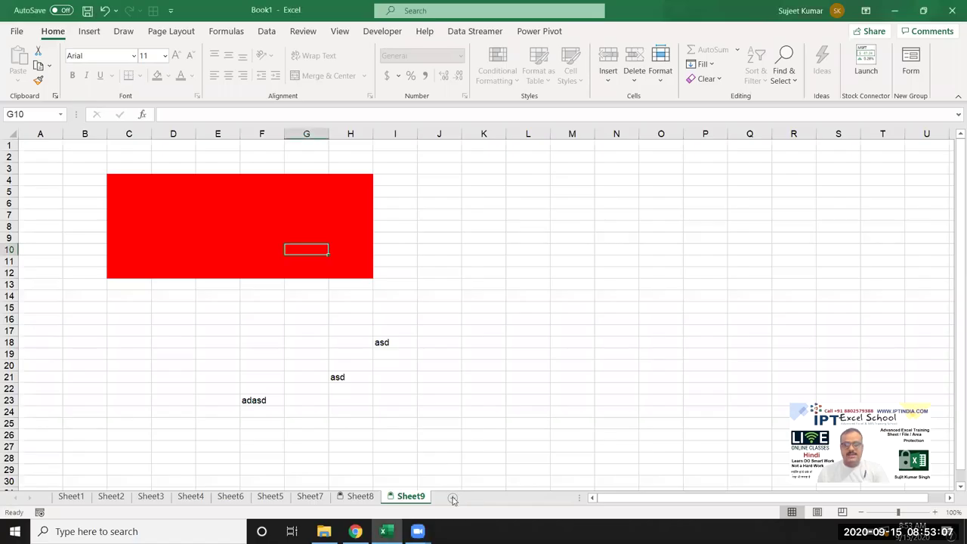
# Add a new sheet and type headers Name, Qty, MRP and Amt in A1:D1.
pyautogui.click(452, 498)
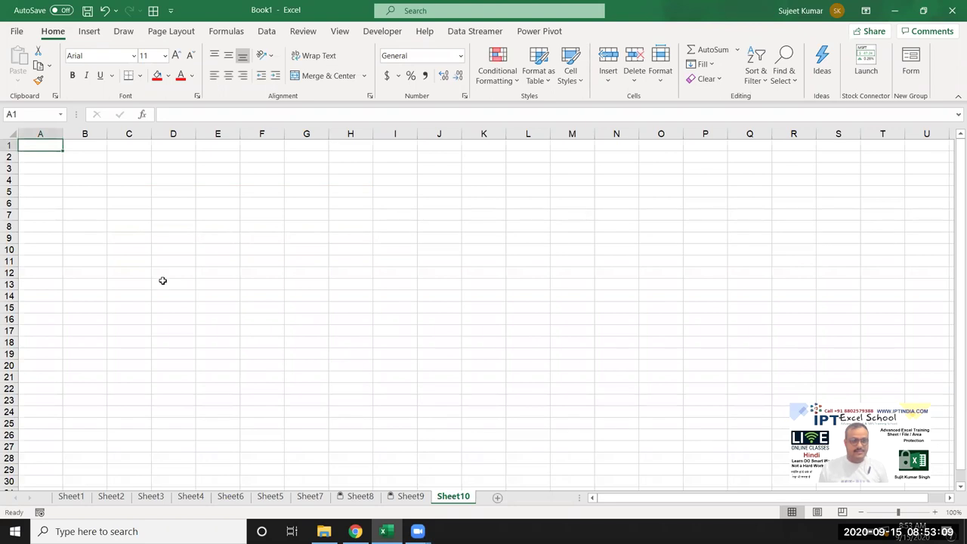
pyautogui.scroll(6, 151, 282)
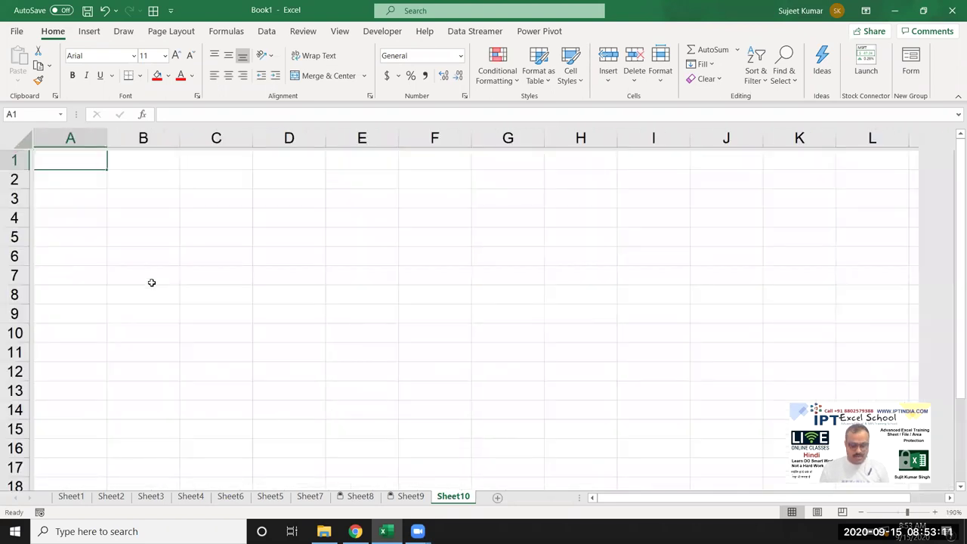
pyautogui.write('NAme')
pyautogui.press('Tab')
pyautogui.write('Qty')
pyautogui.press('Tab')
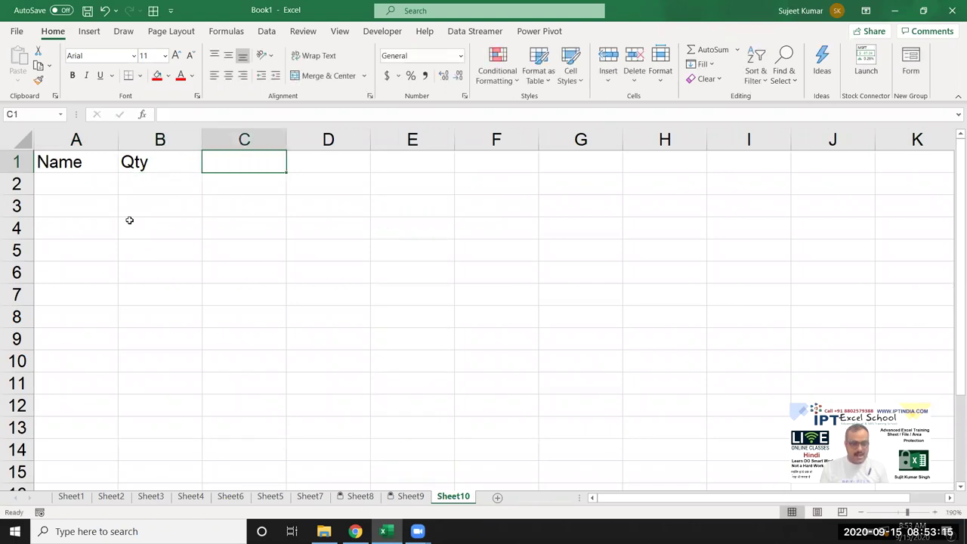
pyautogui.write('MRP')
pyautogui.press('Tab')
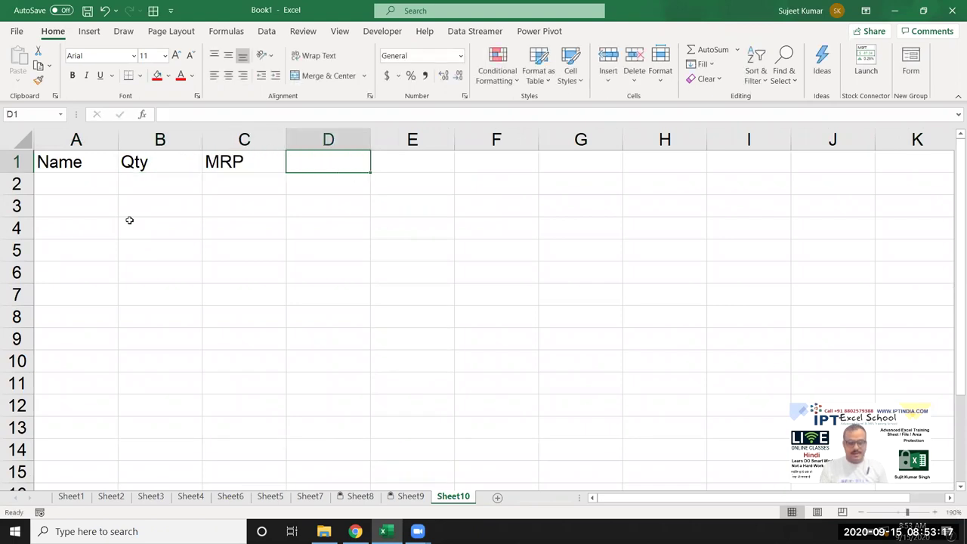
pyautogui.write('Amt')
pyautogui.press('Tab')
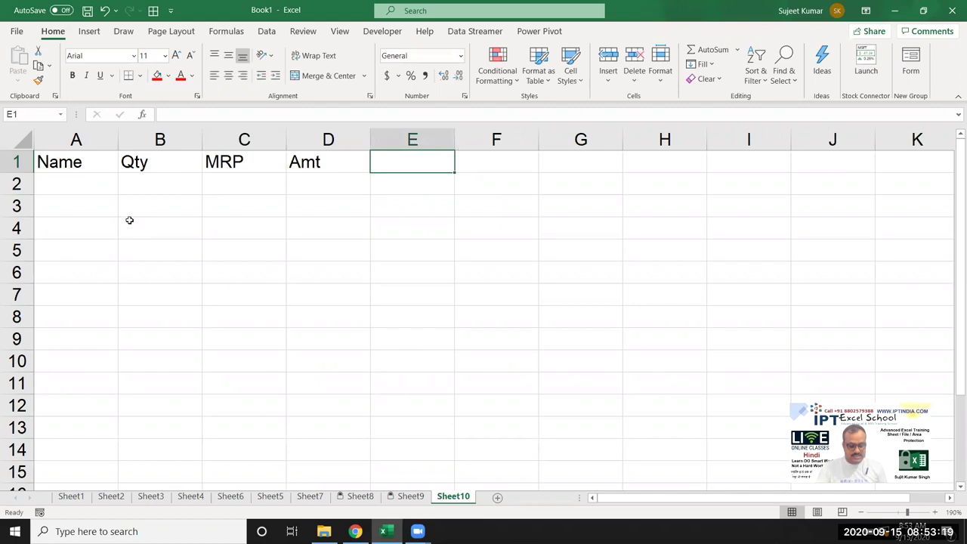
# Continue the header row with GST, Com, Total, Date and Time in E1:I1.
pyautogui.write('GST')
pyautogui.press('Tab')
pyautogui.write('Co')
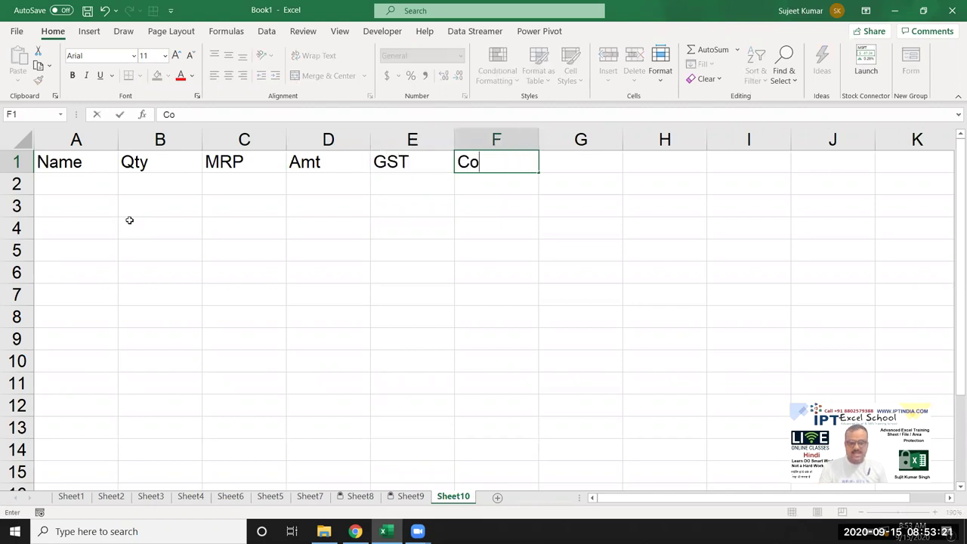
pyautogui.write('m')
pyautogui.press('Tab')
pyautogui.write('Total')
pyautogui.press('Tab')
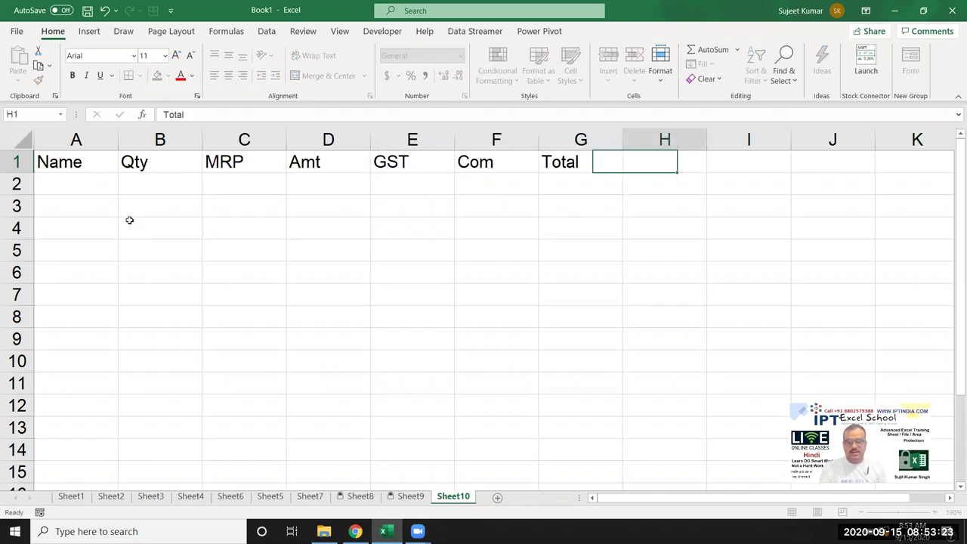
pyautogui.write('Date')
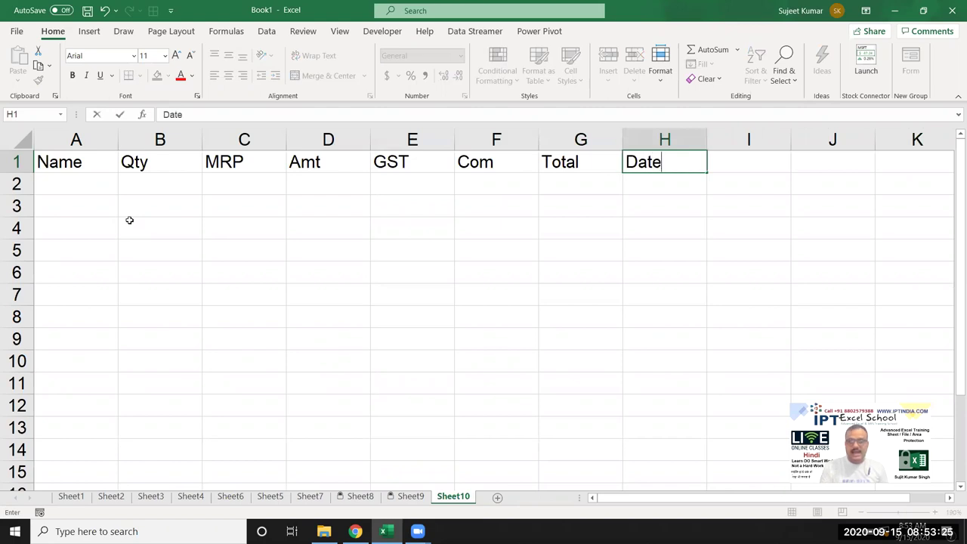
pyautogui.press('Tab')
pyautogui.write('Time')
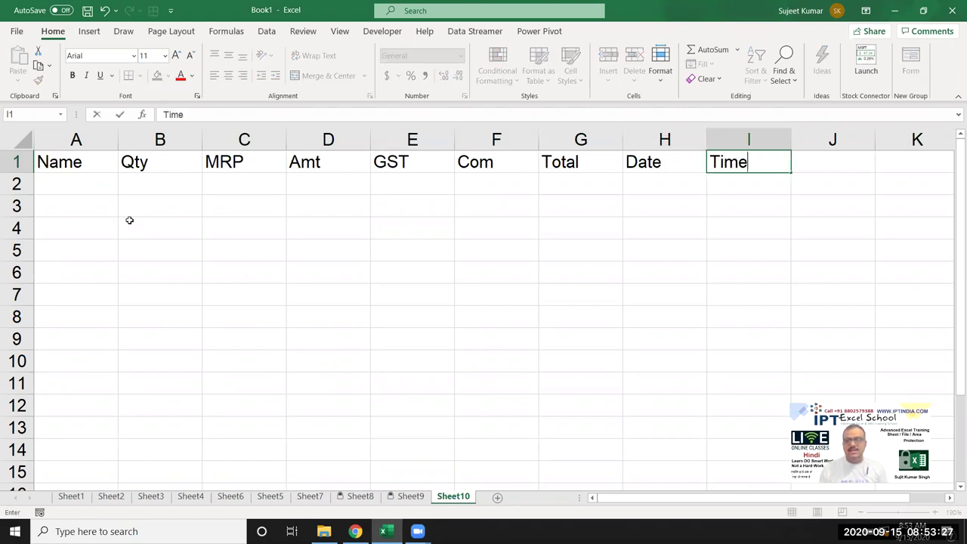
pyautogui.click(327, 181)
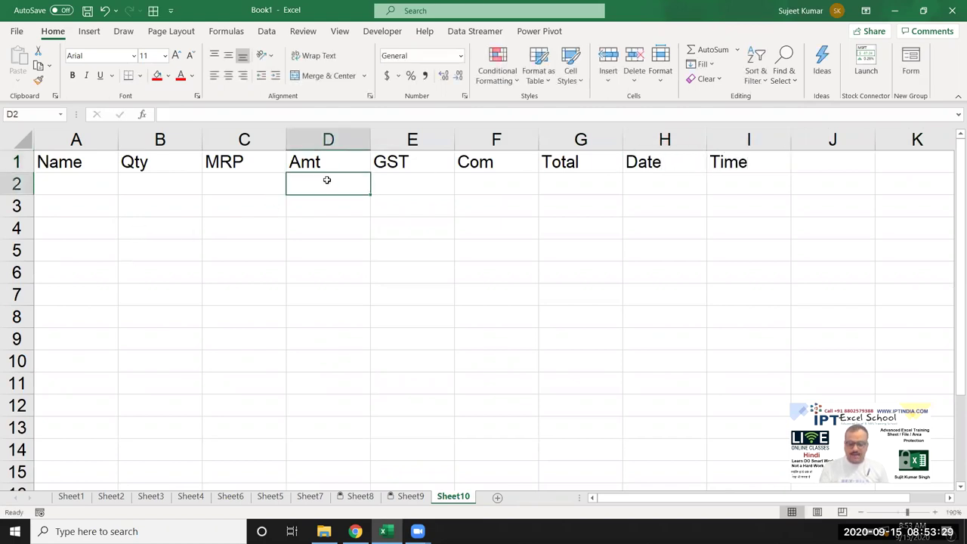
# Enter the Amt formula =B2*C2 in D2.
pyautogui.write('=')
pyautogui.press('Left')
pyautogui.press('Left')
pyautogui.write('*')
# Enter the GST formula =D2*18% in E2.
pyautogui.press('Left')
pyautogui.press('Return')
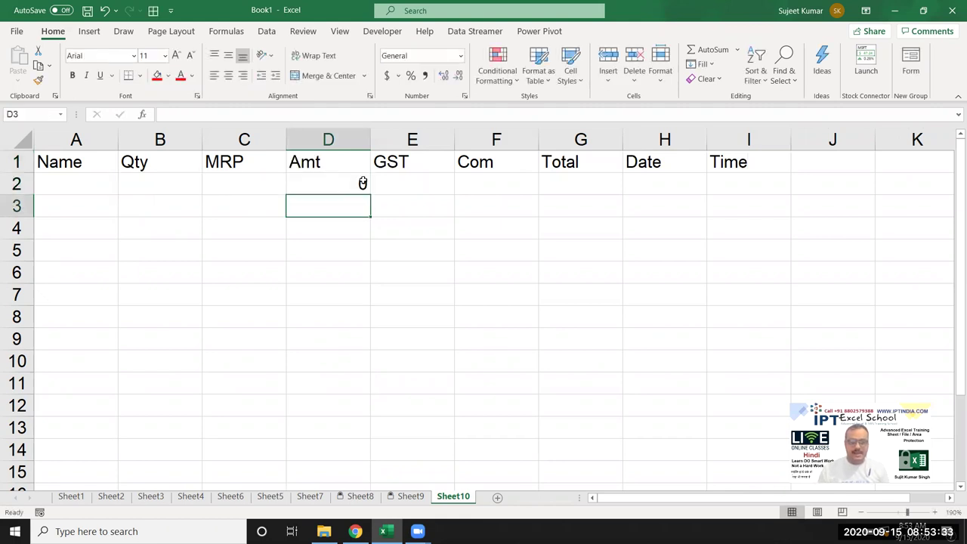
pyautogui.click(429, 181)
pyautogui.write('=')
pyautogui.press('Left')
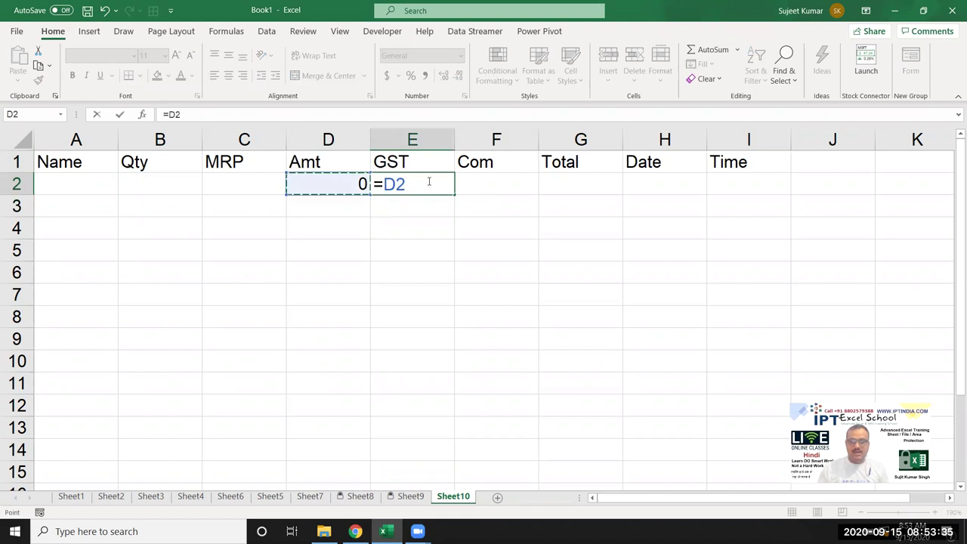
pyautogui.write('*10')
pyautogui.press('BackSpace')
pyautogui.write('18')
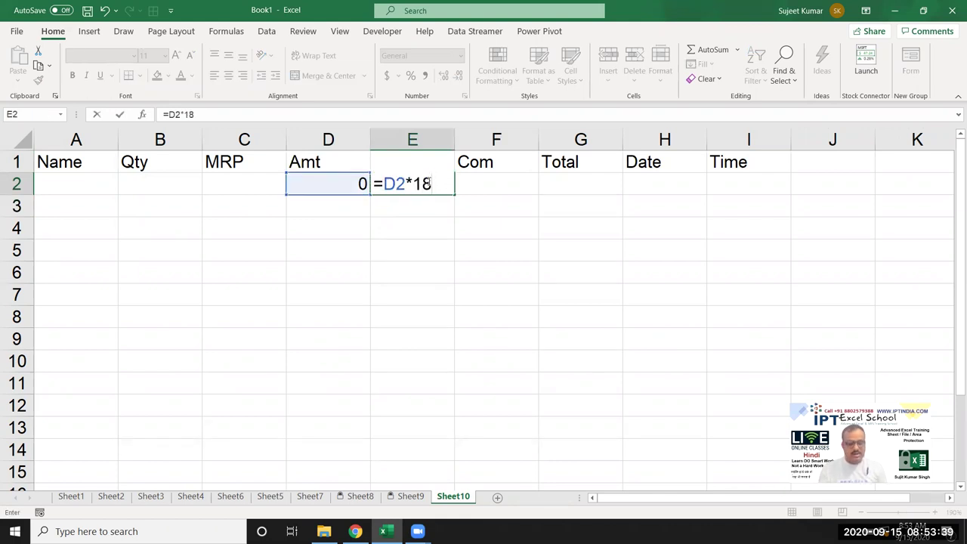
pyautogui.write('%')
pyautogui.hotkey('ctrl', 'Return')
# Enter =D2*2 in F2 for Com and an AutoSum of D2:F2 in G2 for Total.
pyautogui.press('Right')
pyautogui.write('=')
pyautogui.press('Left')
pyautogui.press('Left')
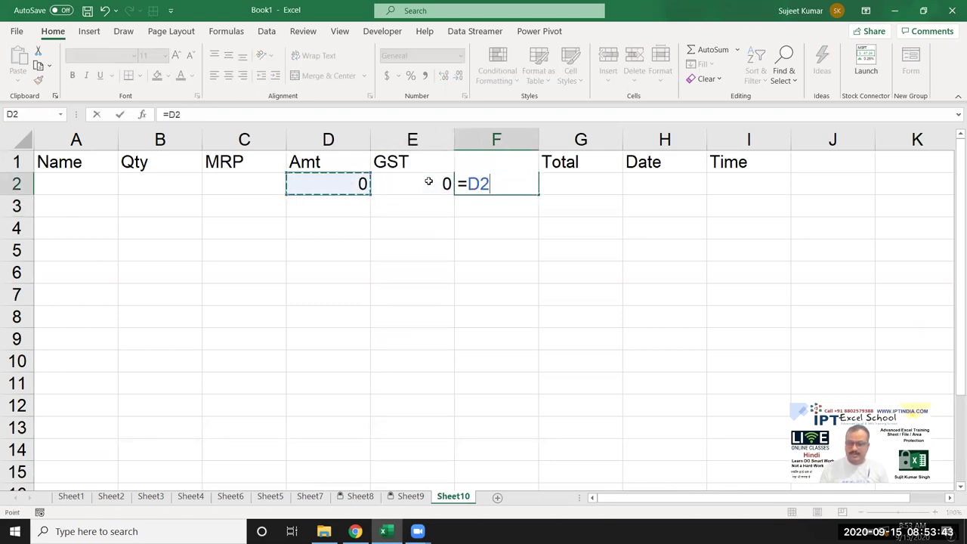
pyautogui.write('*2')
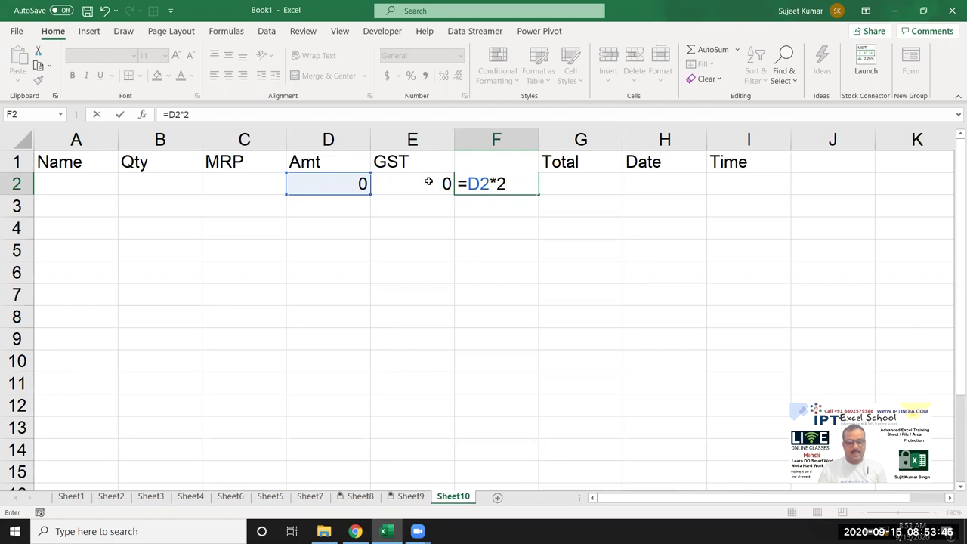
pyautogui.press('Return')
pyautogui.press('Up')
pyautogui.press('Right')
pyautogui.hotkey('alt', '=')
pyautogui.press('Return')
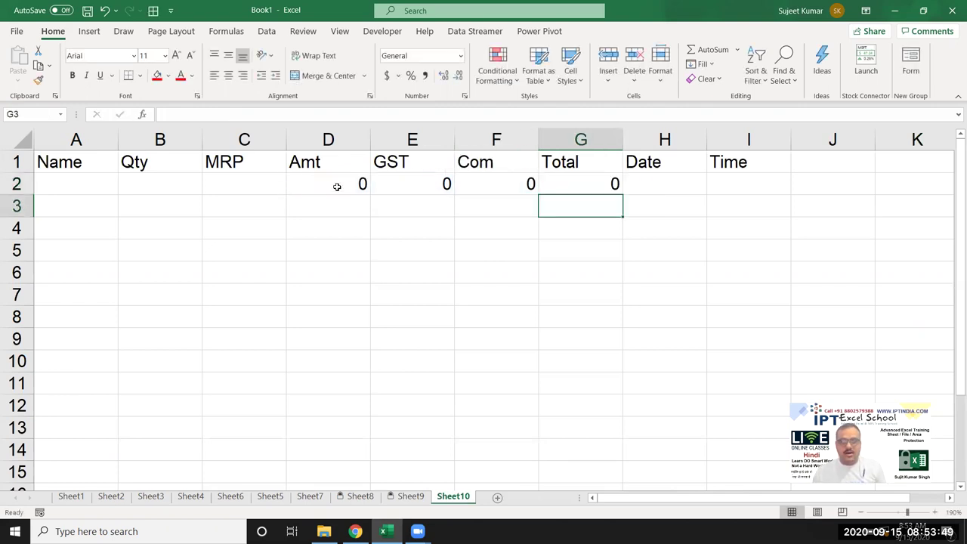
# Fill the row 2 formulas down through D2:G14 with Ctrl+D.
pyautogui.moveTo(337, 187)
pyautogui.mouseDown()
pyautogui.moveTo(564, 224)
pyautogui.moveTo(565, 439)
pyautogui.mouseUp()
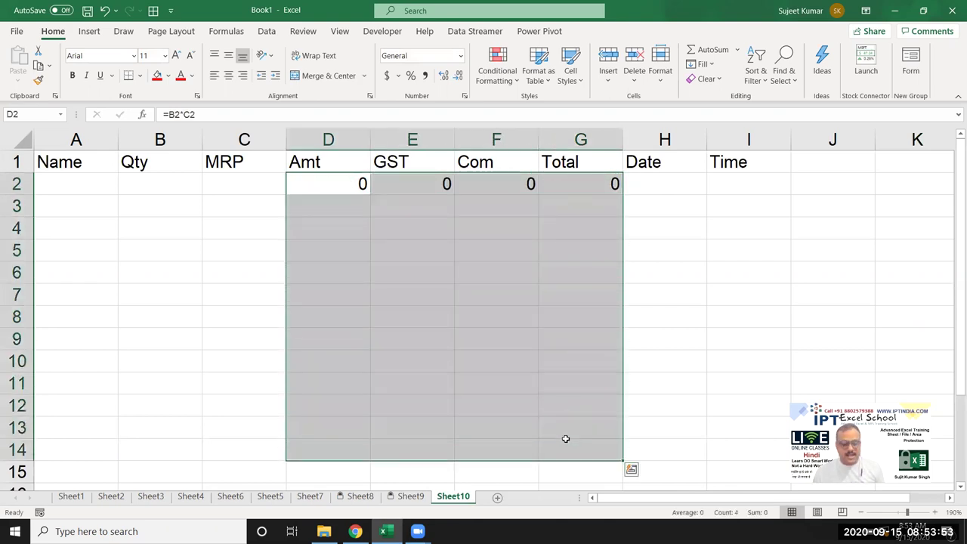
pyautogui.hotkey('ctrl', 'd')
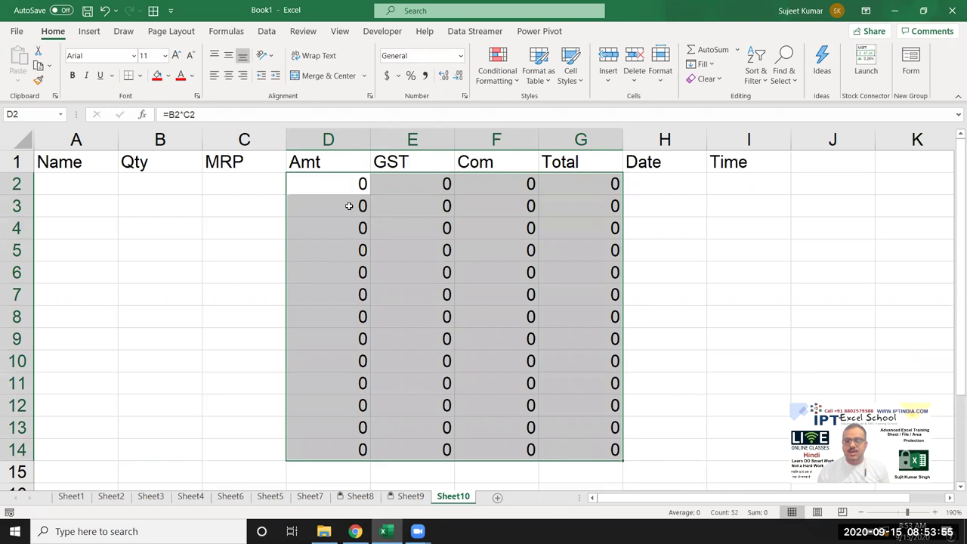
pyautogui.click(71, 182)
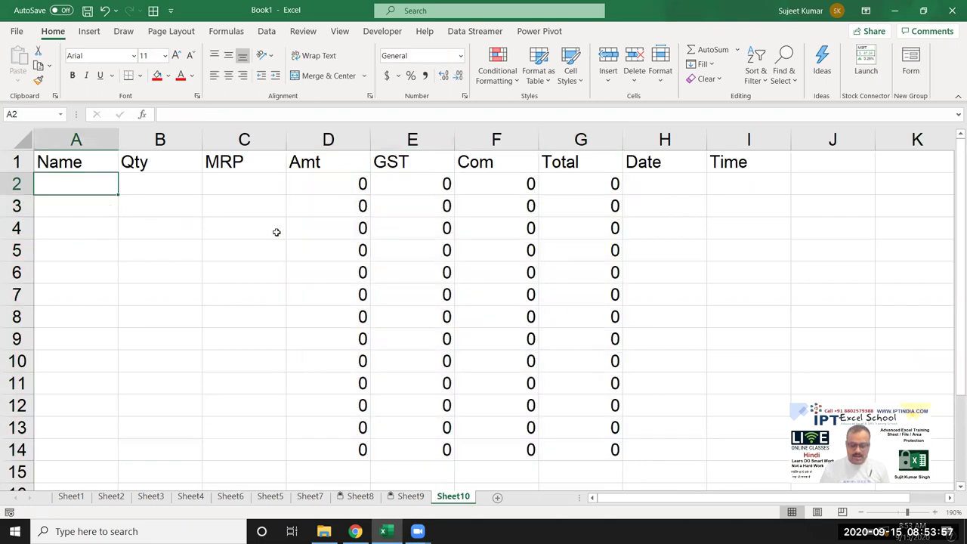
# Enter a customer name, Qty 25 and MRP 65 in row 2, checking the Amt formula.
pyautogui.write('Puja')
pyautogui.press('Tab')
pyautogui.write('25')
pyautogui.press('Tab')
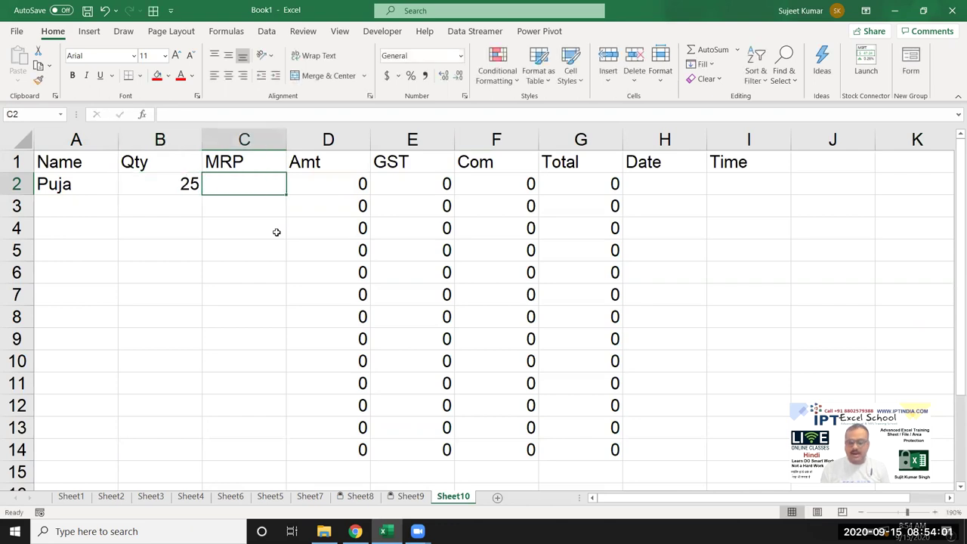
pyautogui.write('65')
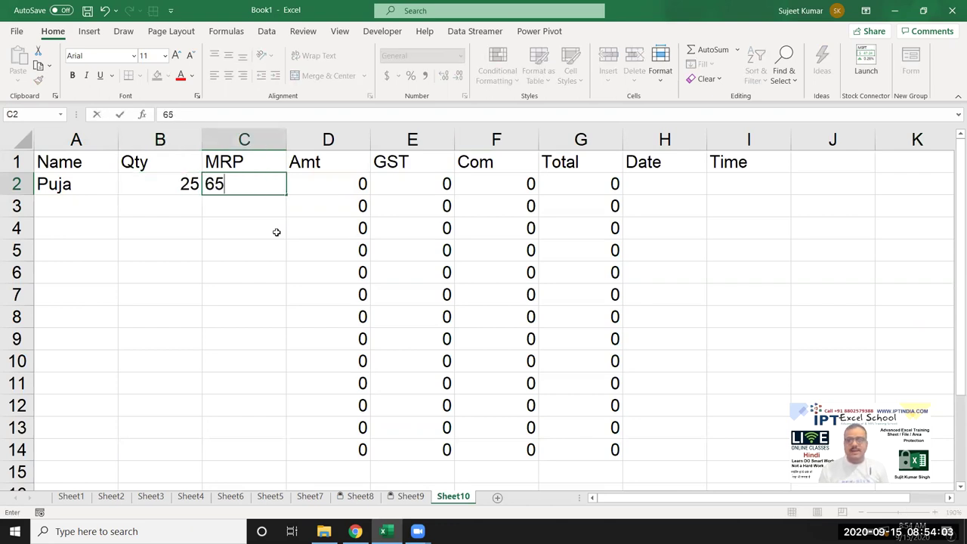
pyautogui.press('Tab')
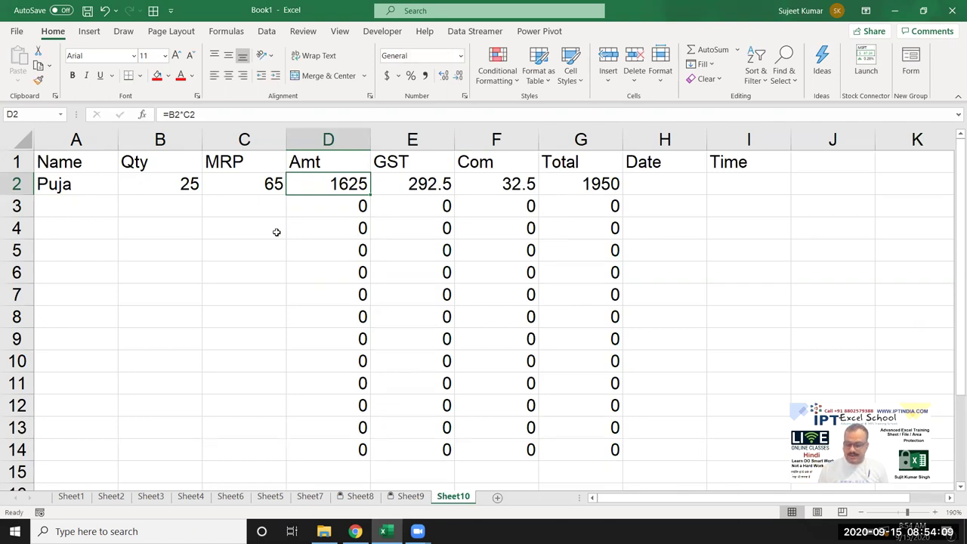
pyautogui.press('Tab')
pyautogui.press('Tab')
pyautogui.press('Tab')
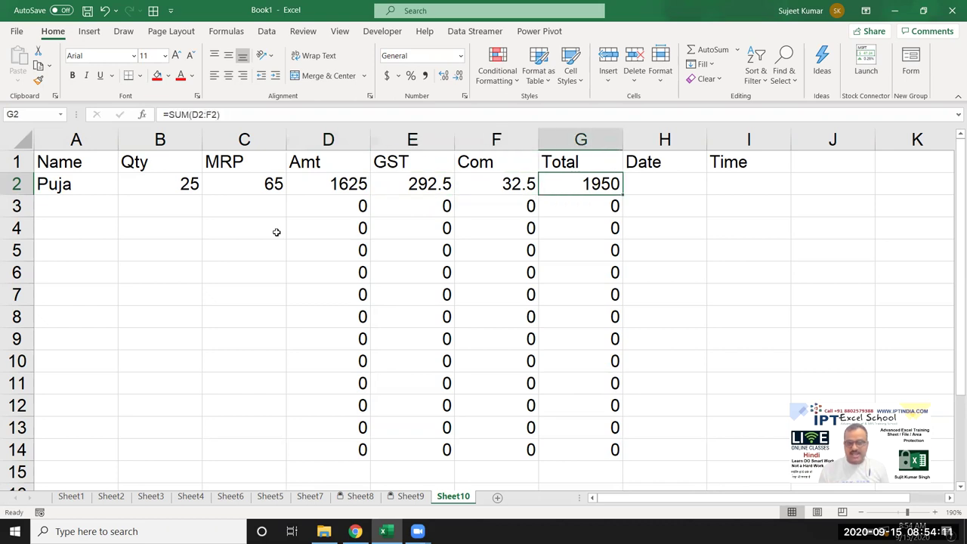
pyautogui.press('Tab')
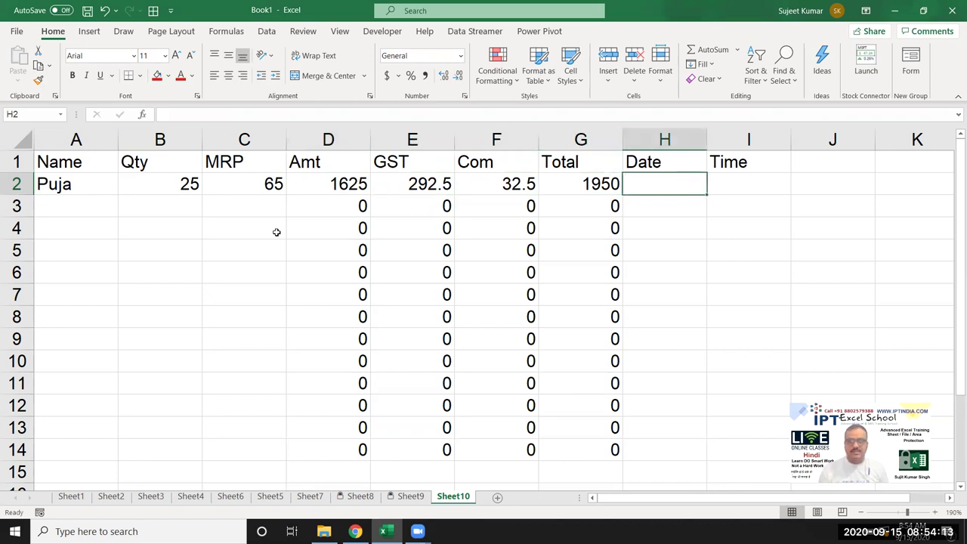
pyautogui.click(331, 184)
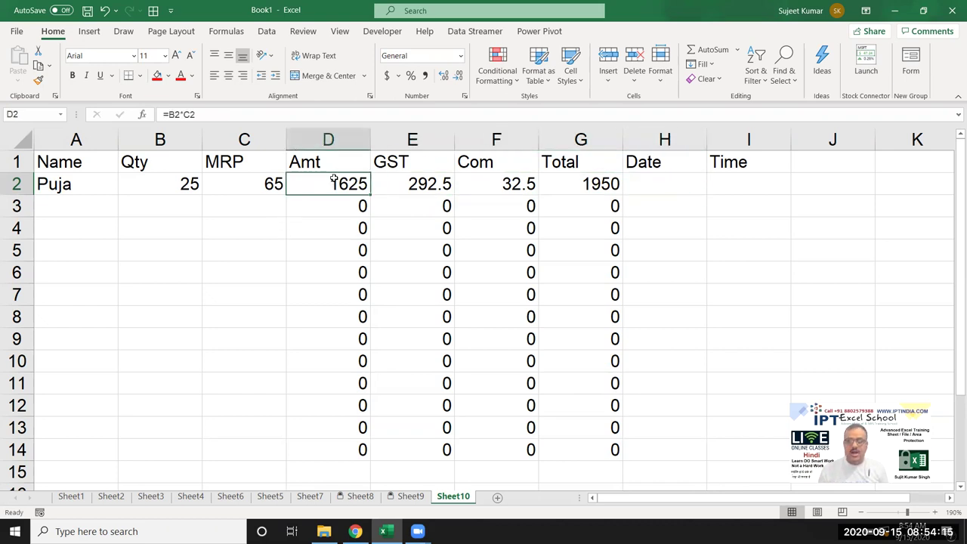
pyautogui.press('Tab')
pyautogui.press('Tab')
# Insert today's date 9/15/2020 in H2 and the current time 8:54 AM in I2.
pyautogui.press('Right')
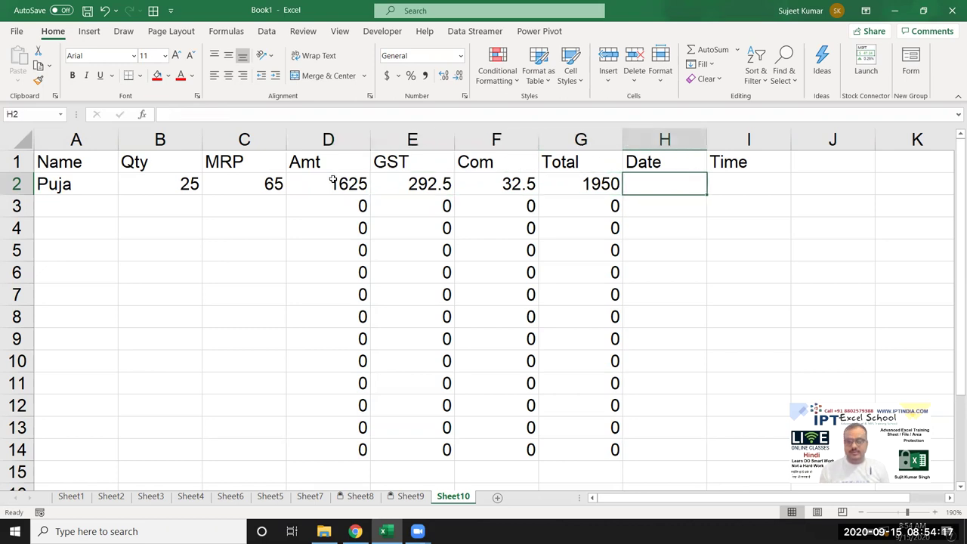
pyautogui.hotkey('ctrl', ';')
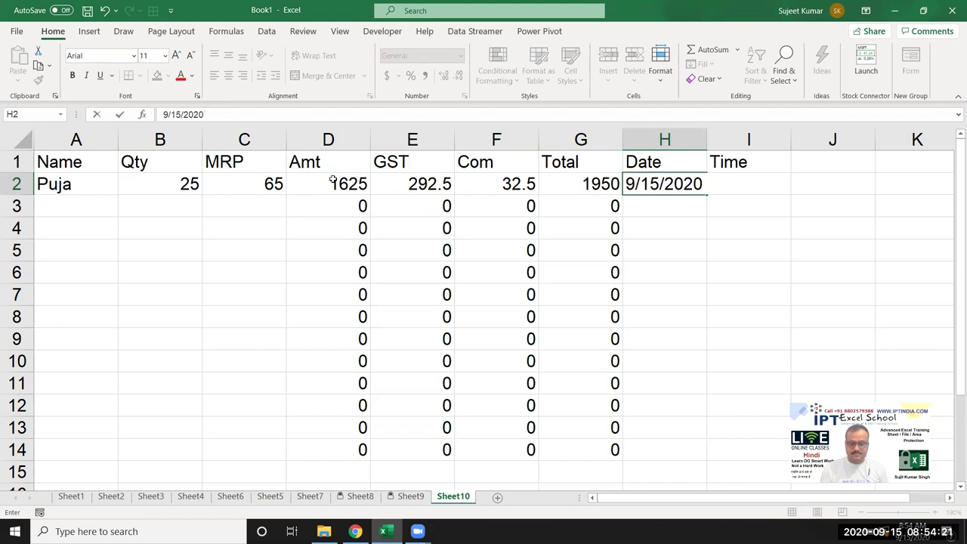
pyautogui.press('Return')
pyautogui.press('Up')
pyautogui.press('Right')
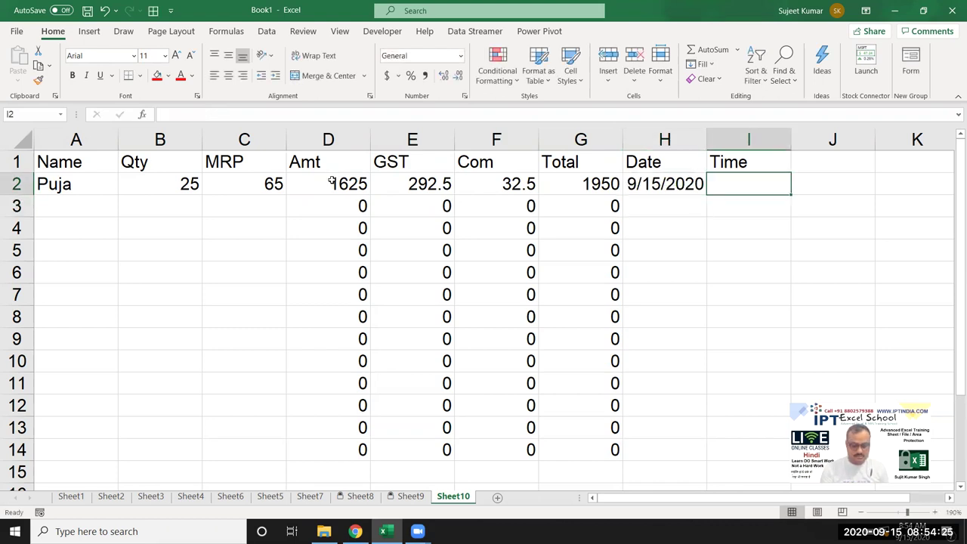
pyautogui.hotkey('ctrl', 'shift', ';')
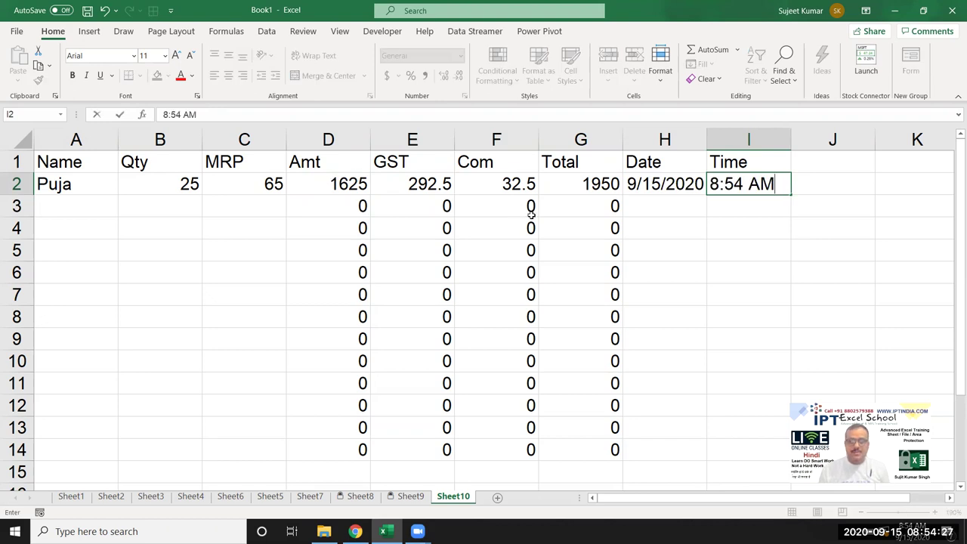
pyautogui.click(496, 206)
# Review the Amt, GST and Com formulas across rows 2-6, ending back at A2.
pyautogui.click(713, 244)
pyautogui.click(255, 198)
pyautogui.press('Right')
pyautogui.press('Right')
pyautogui.press('Right')
pyautogui.press('Right')
pyautogui.press('Right')
pyautogui.press('Left')
pyautogui.press('Left')
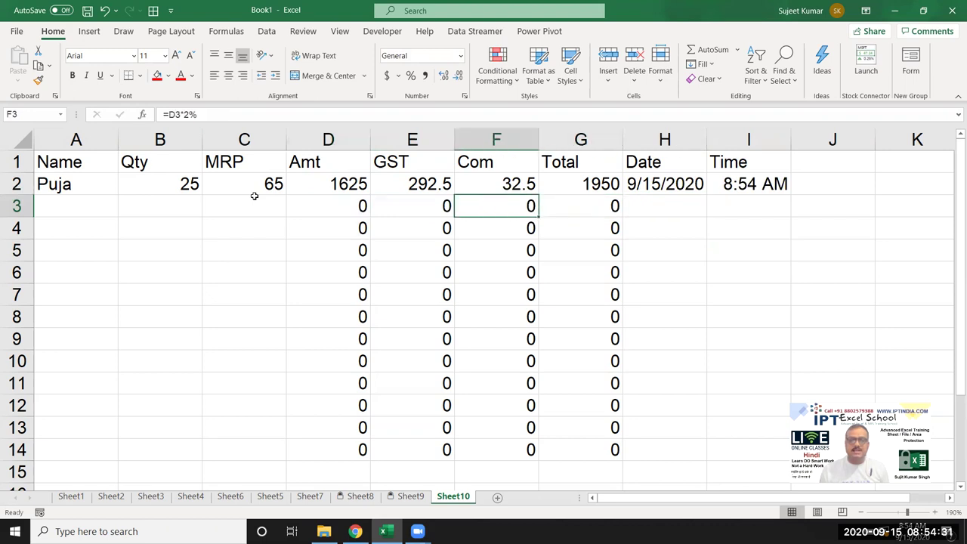
pyautogui.press('Left')
pyautogui.press('Left')
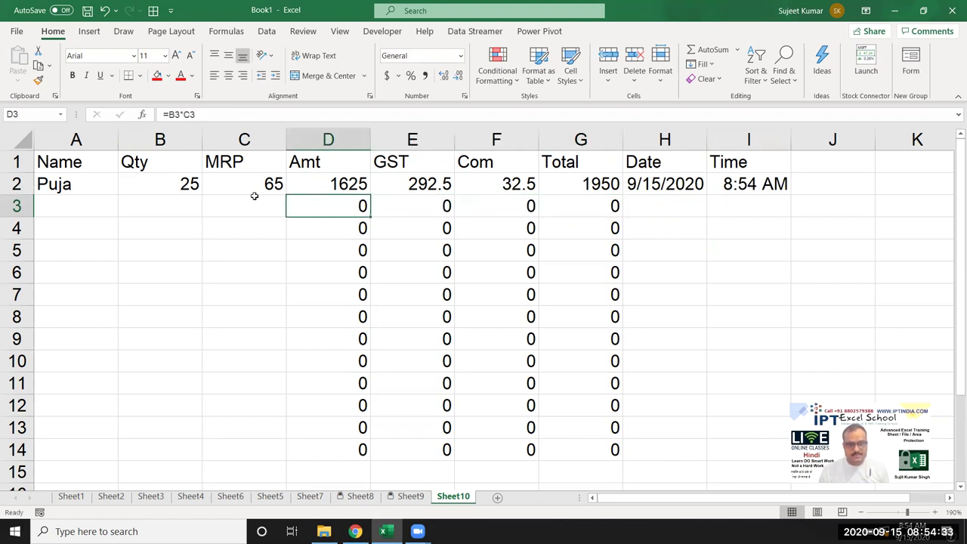
pyautogui.click(255, 197)
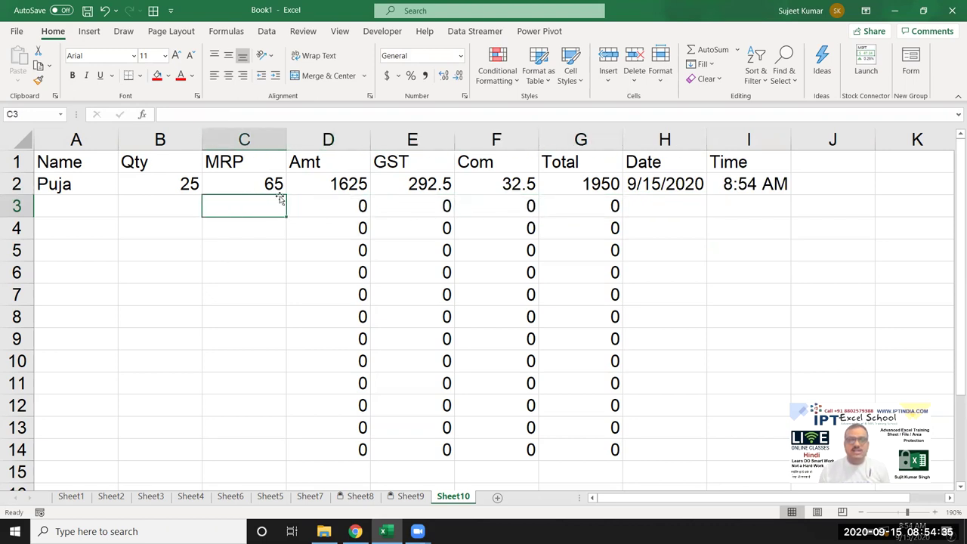
pyautogui.click(340, 181)
pyautogui.click(446, 188)
pyautogui.click(440, 246)
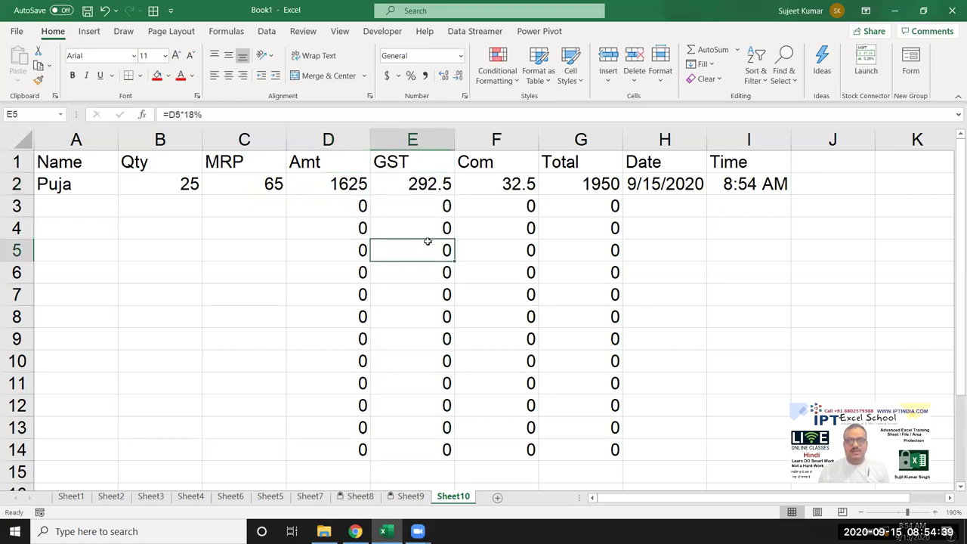
pyautogui.click(527, 205)
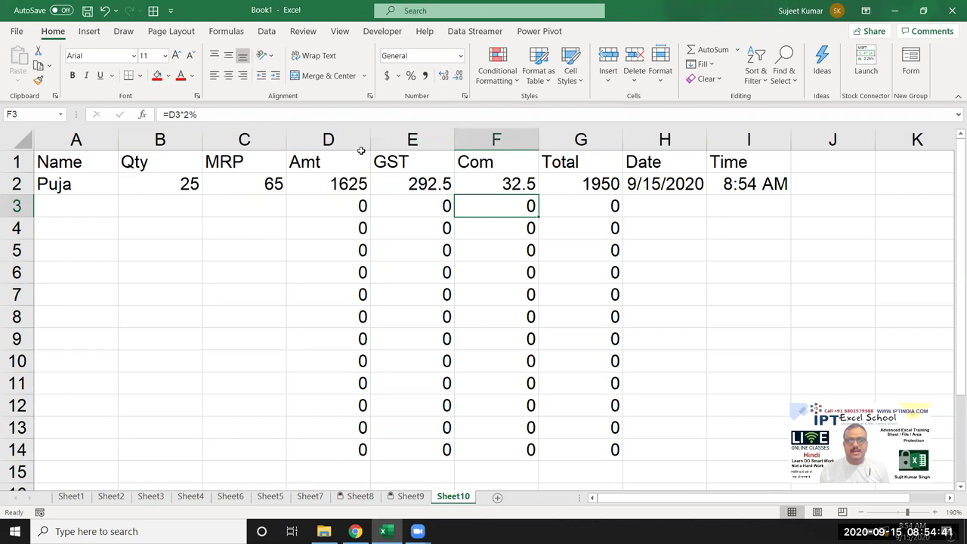
pyautogui.press('Down')
pyautogui.press('Down')
pyautogui.press('Down')
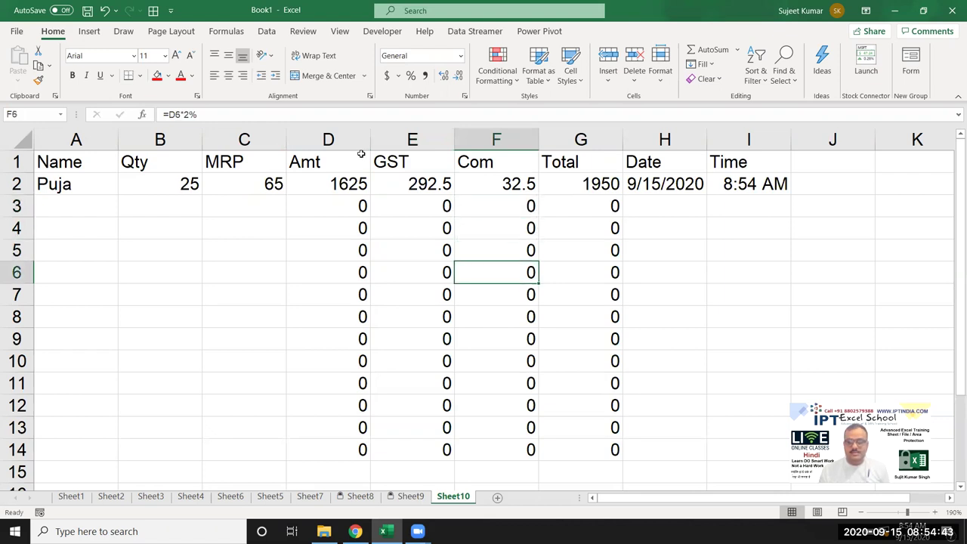
pyautogui.press('Up')
pyautogui.press('Up')
pyautogui.press('Up')
pyautogui.press('Up')
pyautogui.press('Left')
pyautogui.press('Left')
pyautogui.press('Right')
pyautogui.press('Right')
pyautogui.press('Right')
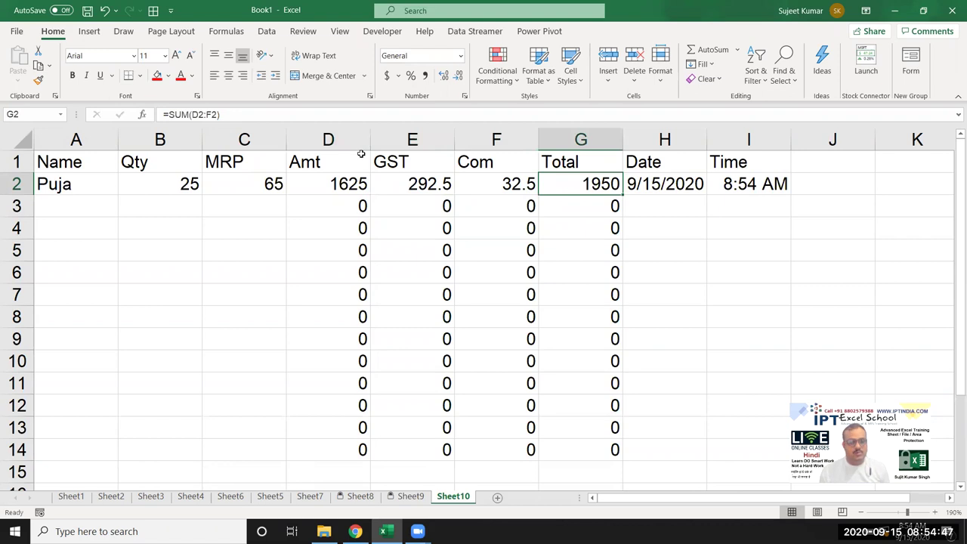
pyautogui.press('Left')
pyautogui.press('Left')
pyautogui.press('Left')
pyautogui.press('Left')
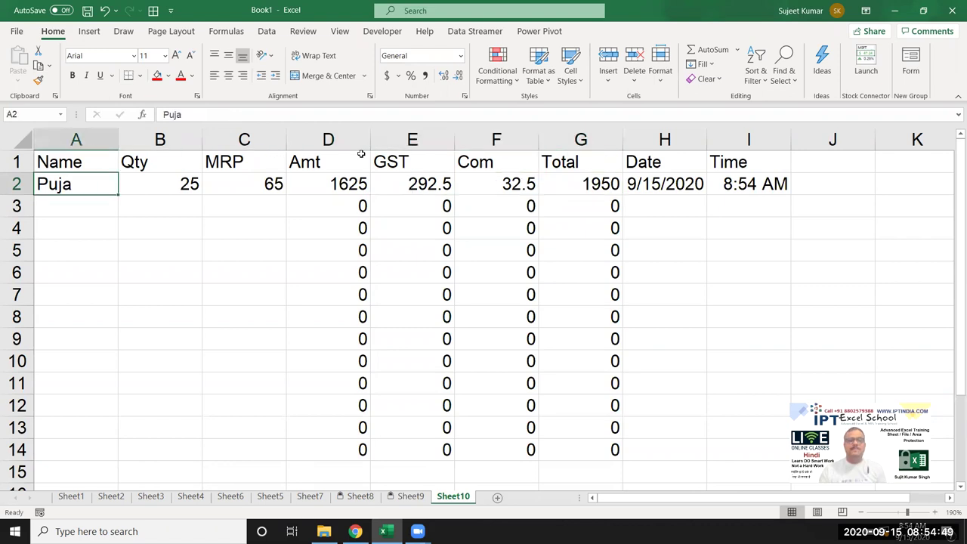
# Select all of Sheet10 and clear Locked on the Format Cells Protection tab.
pyautogui.click(173, 207)
pyautogui.click(14, 142)
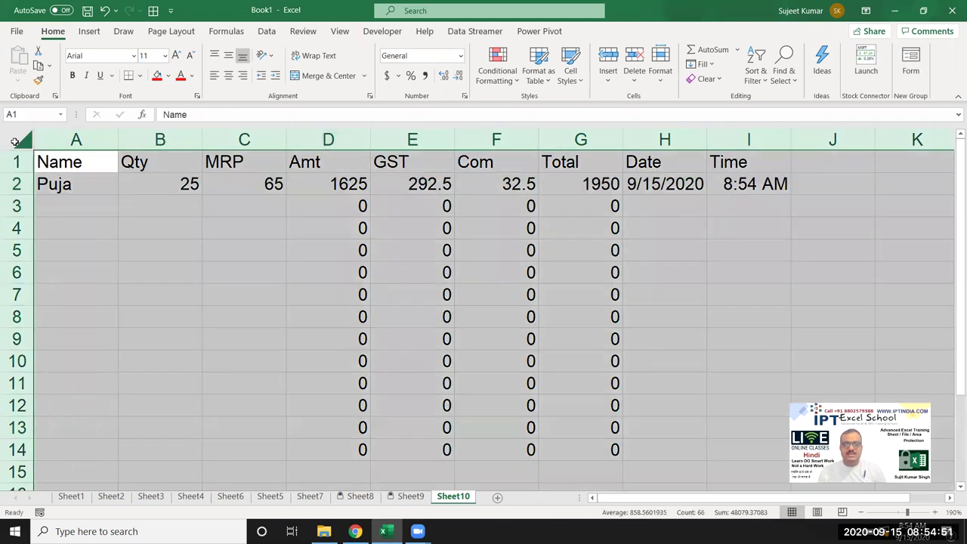
pyautogui.rightClick(140, 213)
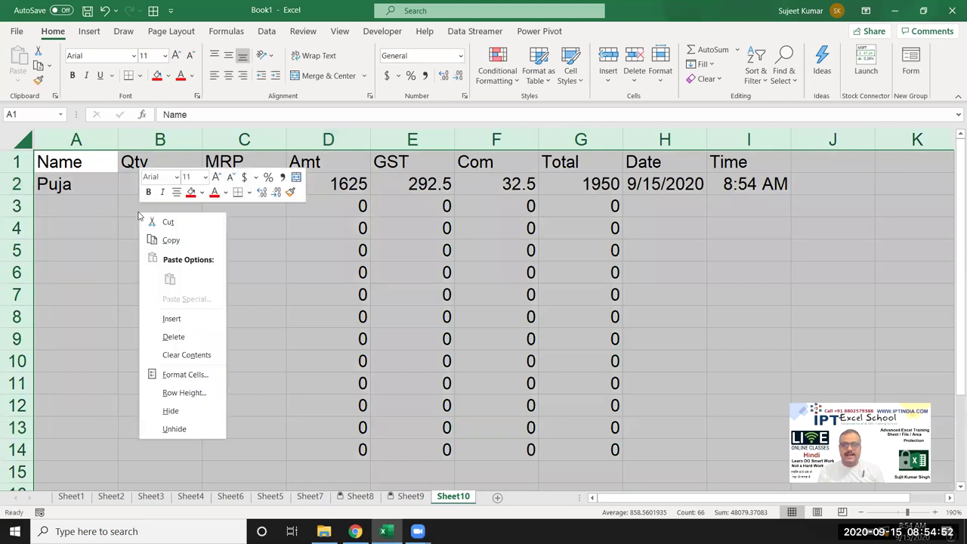
pyautogui.click(192, 380)
pyautogui.click(50, 248)
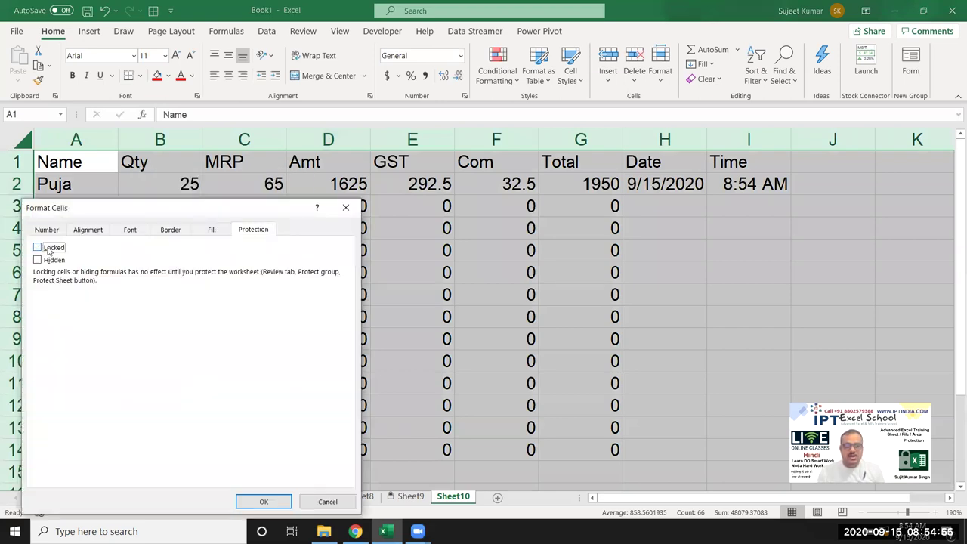
pyautogui.click(269, 500)
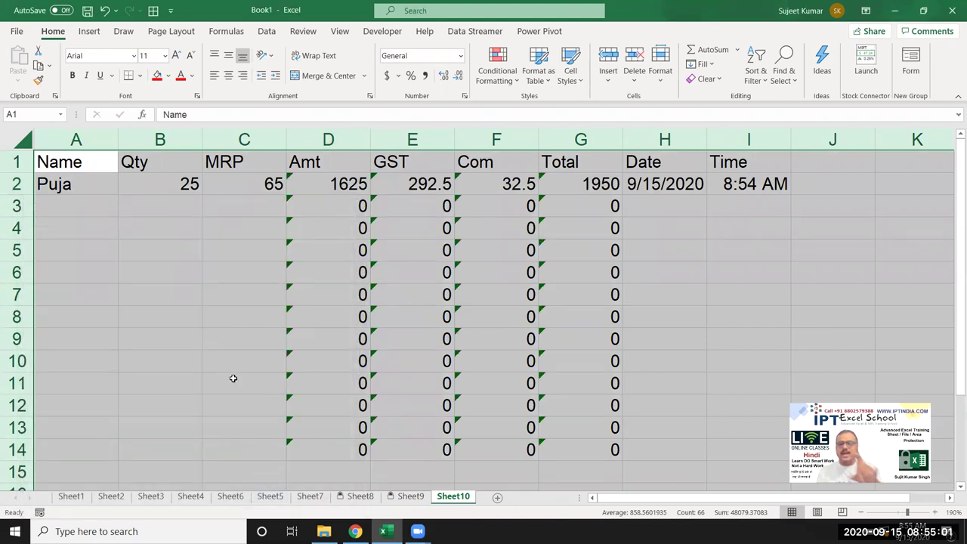
pyautogui.click(254, 301)
# Select columns D:G and tick Locked on the Format Cells Protection tab.
pyautogui.moveTo(344, 141); pyautogui.dragTo(590, 141)
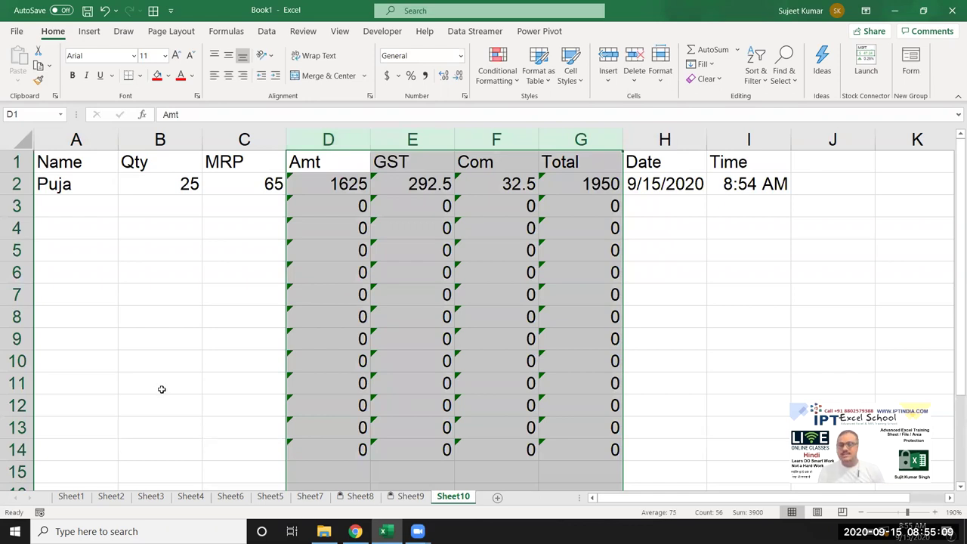
pyautogui.rightClick(317, 301)
pyautogui.click(350, 241)
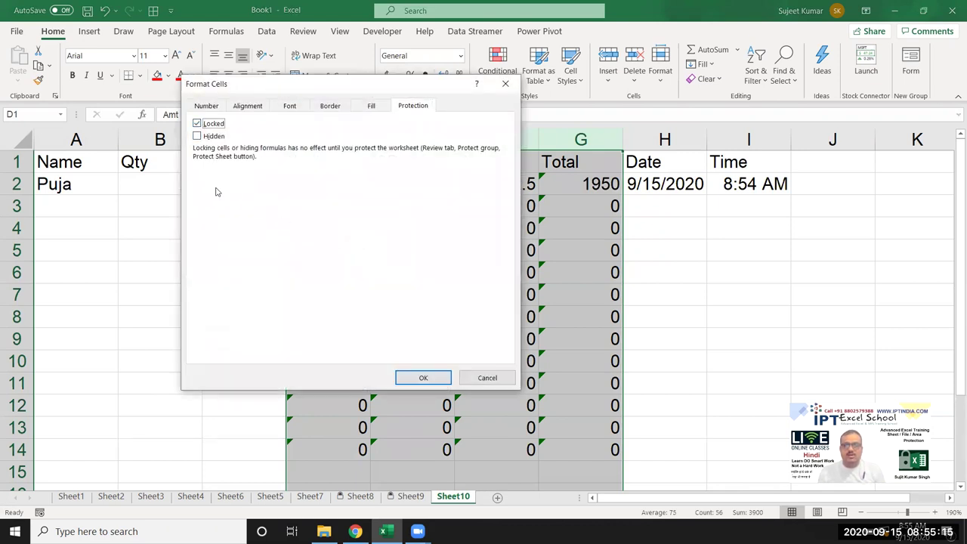
pyautogui.click(397, 383)
pyautogui.click(218, 317)
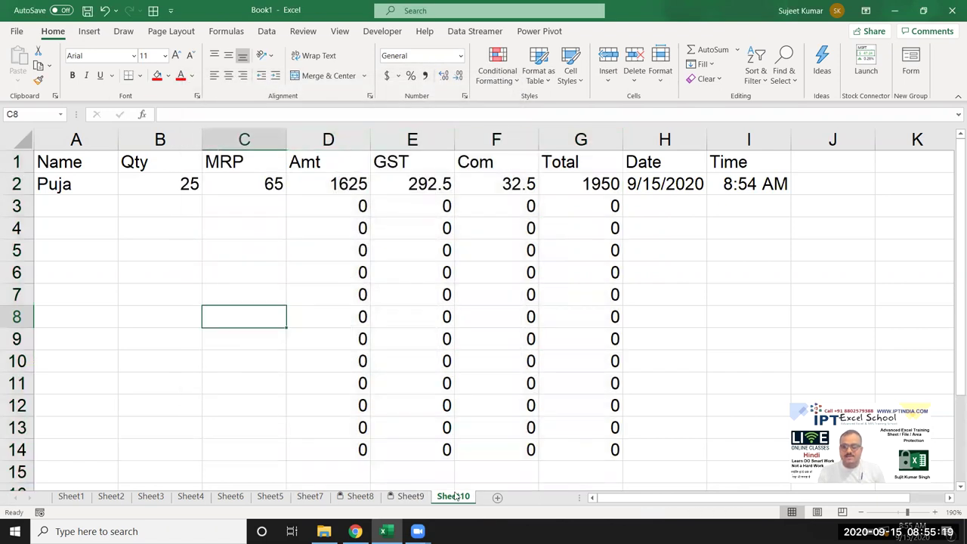
# Protect Sheet10 with Select locked cells off, so only unlocked cells are selectable.
pyautogui.rightClick(455, 496)
pyautogui.click(487, 406)
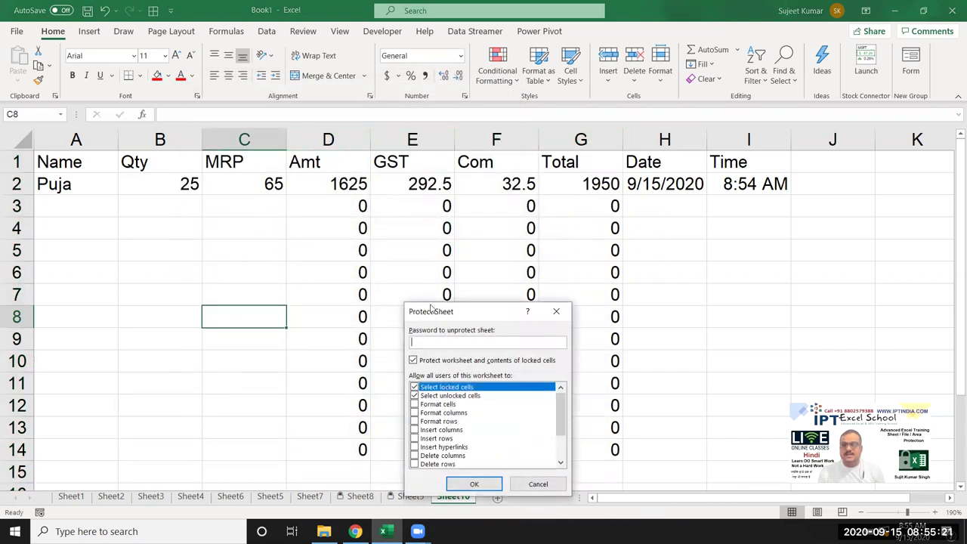
pyautogui.moveTo(440, 311); pyautogui.dragTo(407, 234)
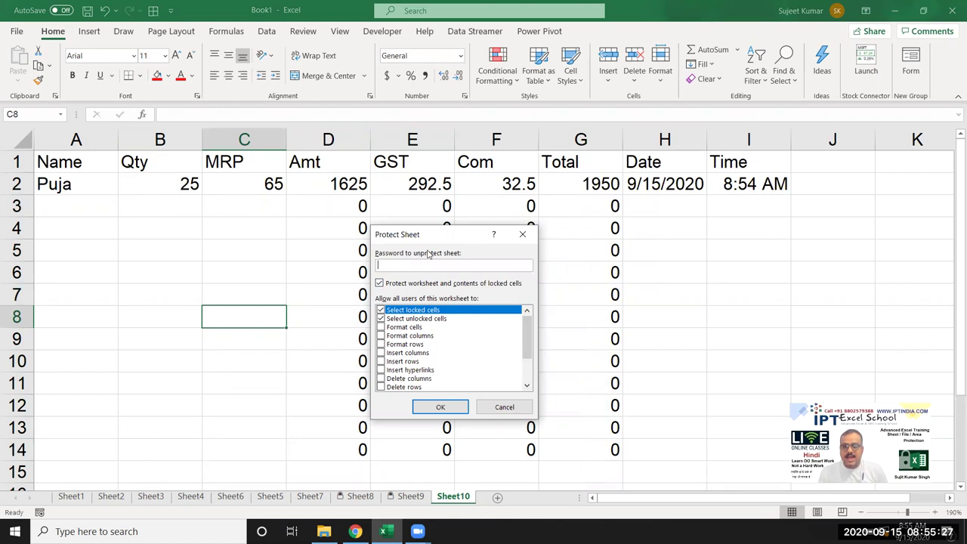
pyautogui.moveTo(425, 244); pyautogui.dragTo(253, 269)
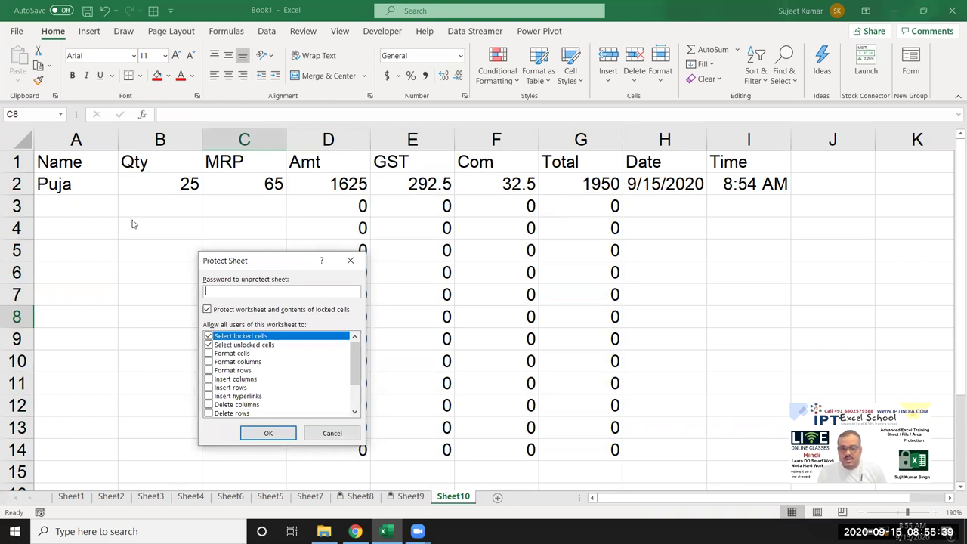
pyautogui.click(210, 345)
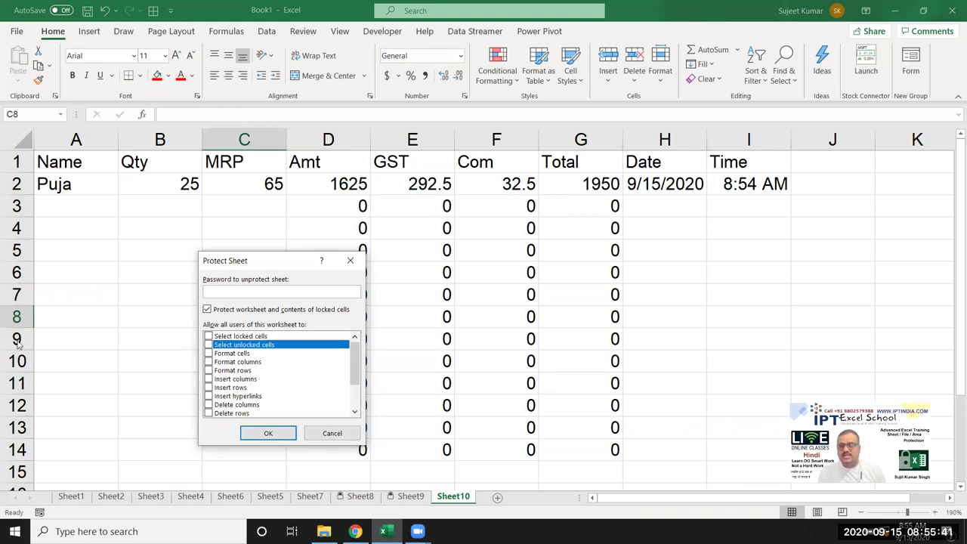
pyautogui.click(210, 337)
pyautogui.click(210, 337)
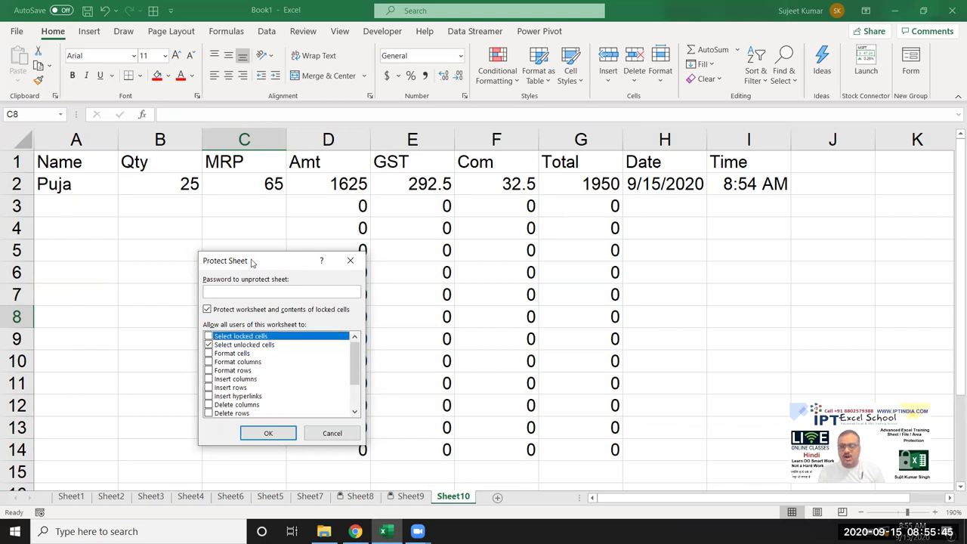
pyautogui.moveTo(252, 262); pyautogui.dragTo(749, 227)
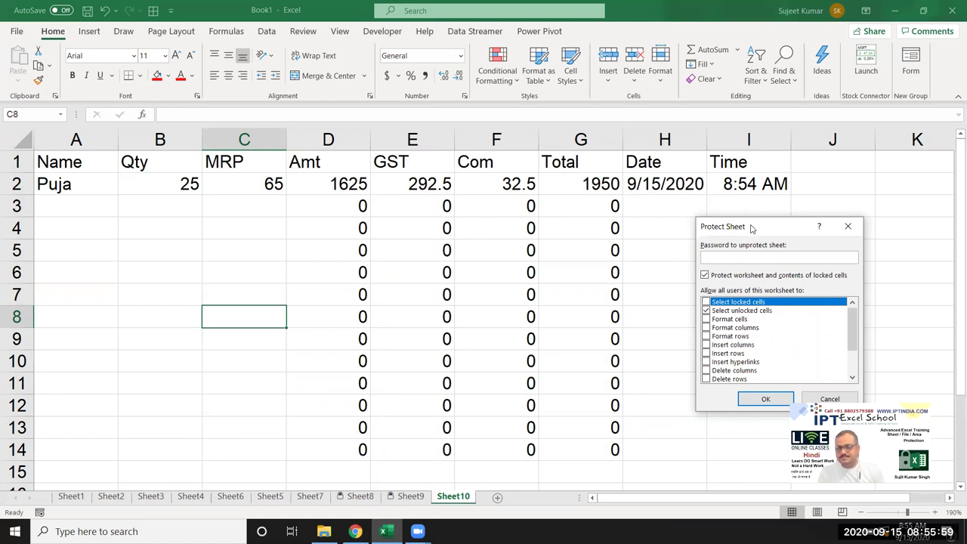
pyautogui.moveTo(753, 229); pyautogui.dragTo(693, 198)
pyautogui.click(704, 368)
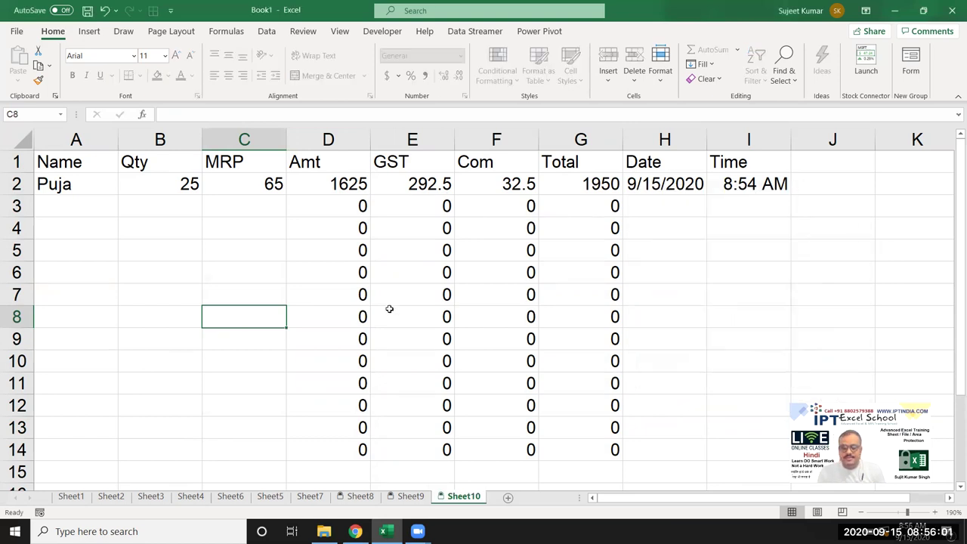
# Enter a customer name in A3, then Qty 85 and MRP 65 in row 3.
pyautogui.click(75, 207)
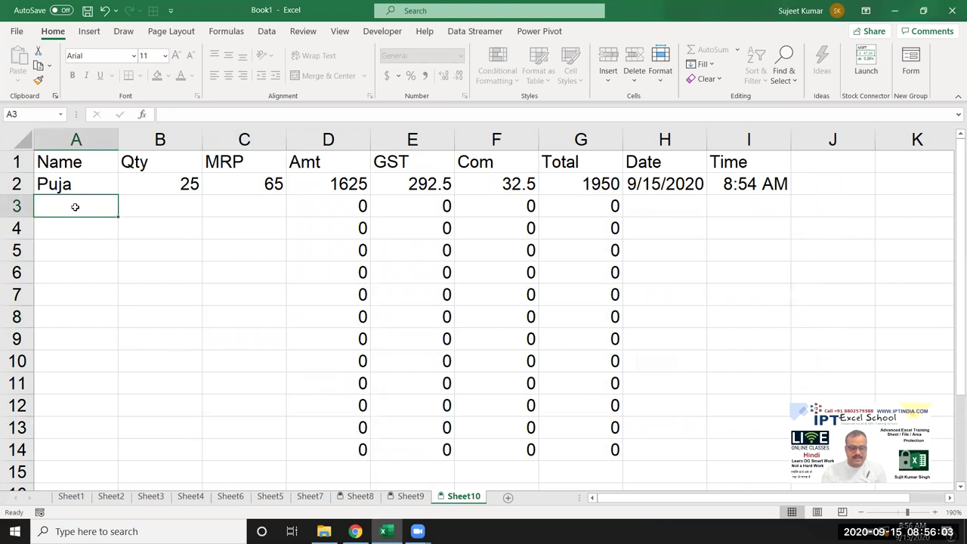
pyautogui.write('Neeraj')
pyautogui.press('Tab')
pyautogui.write('85')
pyautogui.press('Tab')
pyautogui.write('65')
pyautogui.press('Tab')
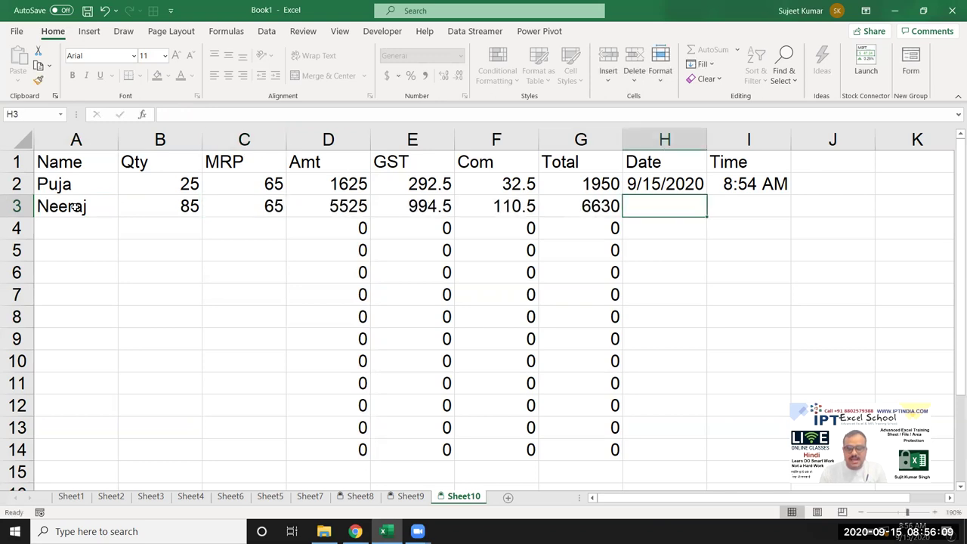
# Stamp today's date (9/15/2020) in H3 and the current time (8:56 AM) in I3.
pyautogui.hotkey('shift', 'Tab')
pyautogui.press('Tab')
pyautogui.press('Tab')
pyautogui.hotkey('shift', 'Tab')
pyautogui.hotkey('shift', 'Tab')
pyautogui.press('Tab')
pyautogui.hotkey('shift', 'Tab')
pyautogui.press('Tab')
pyautogui.hotkey('shift', 'Tab')
pyautogui.press('Tab')
pyautogui.press('Tab')
pyautogui.hotkey('shift', 'Tab')
pyautogui.hotkey('ctrl', ';')
pyautogui.press('Tab')
pyautogui.hotkey('ctrl', 'shift', ';')
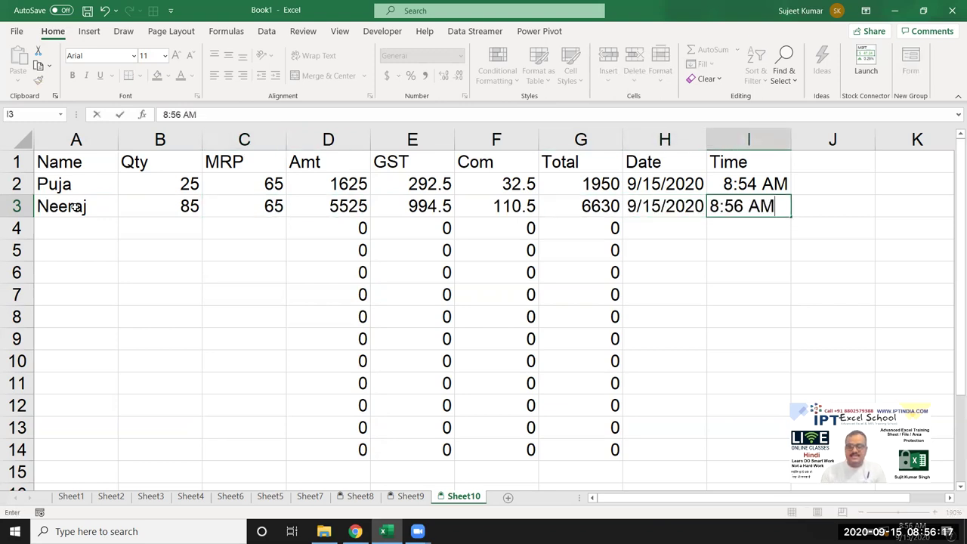
pyautogui.press('Down')
# Select A4 and check which cells in row 4 are editable on the protected sheet.
pyautogui.click(69, 223)
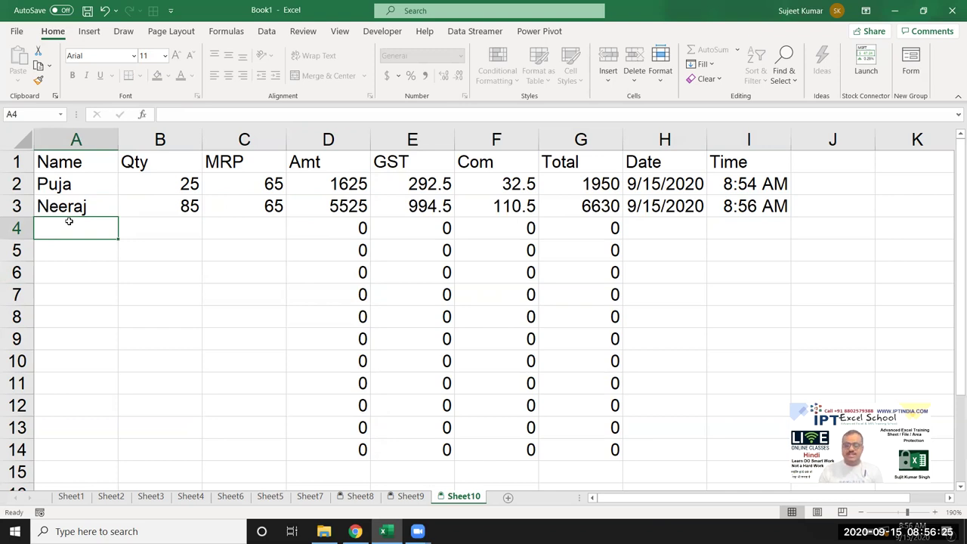
pyautogui.press('Tab')
pyautogui.press('Tab')
pyautogui.press('Tab')
pyautogui.press('Tab')
pyautogui.press('Left')
pyautogui.press('Left')
pyautogui.press('Left')
pyautogui.press('Right')
pyautogui.press('Right')
pyautogui.press('Right')
pyautogui.press('Left')
pyautogui.press('Left')
pyautogui.press('Left')
pyautogui.press('Right')
pyautogui.press('Right')
pyautogui.press('Right')
pyautogui.press('Right')
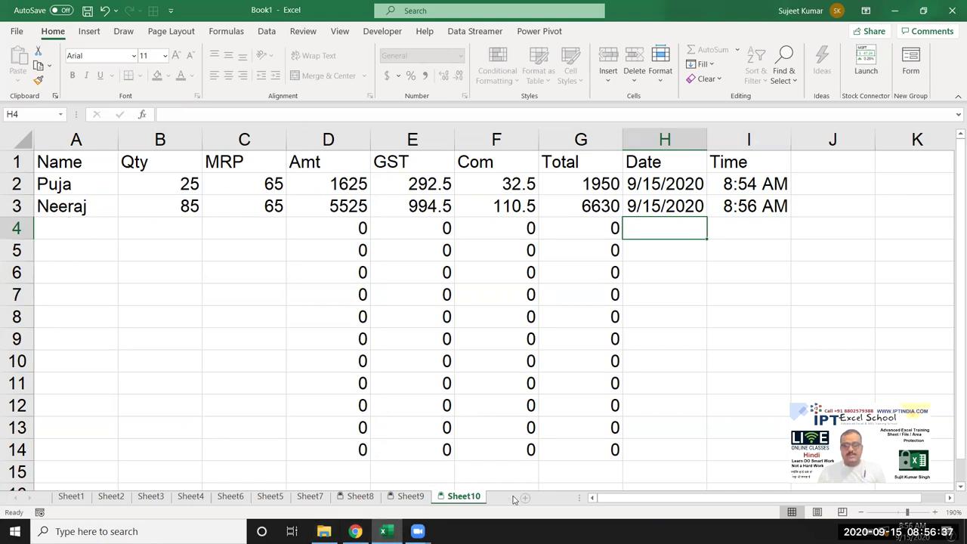
# Add a new sheet with labels Name in B4, City in C7 and Amt in E10.
pyautogui.click(509, 498)
pyautogui.scroll(4, 107, 235)
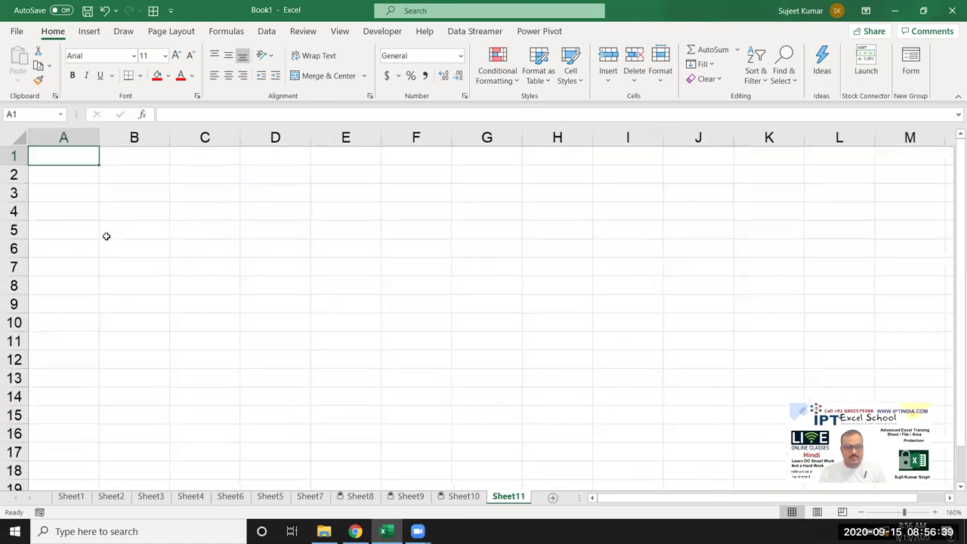
pyautogui.click(121, 211)
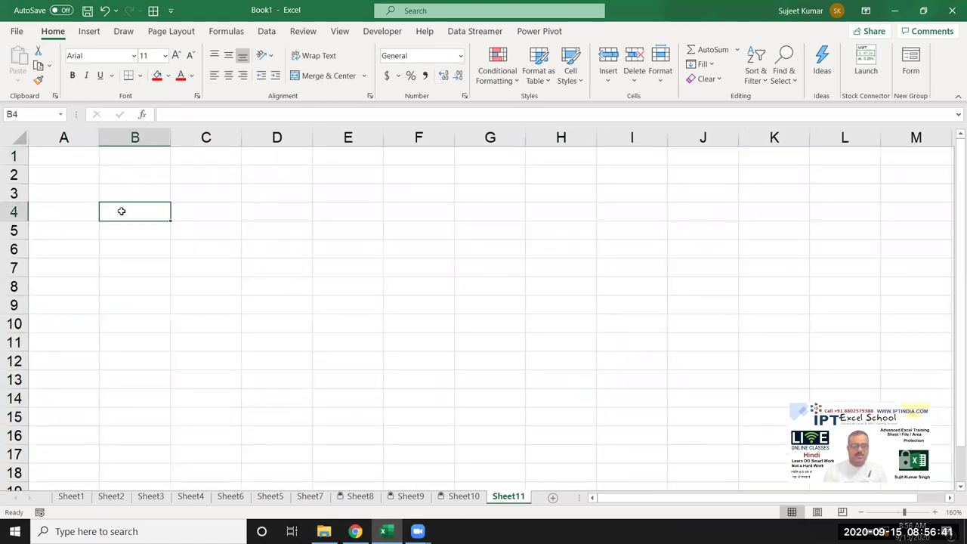
pyautogui.write('Name')
pyautogui.click(175, 267)
pyautogui.write('City')
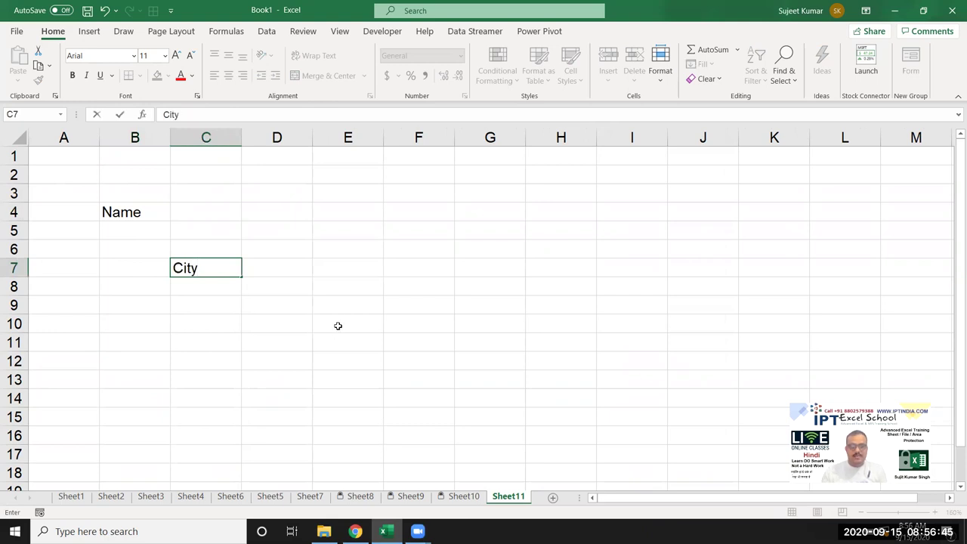
pyautogui.click(337, 323)
pyautogui.write('Amrt')
pyautogui.write('t')
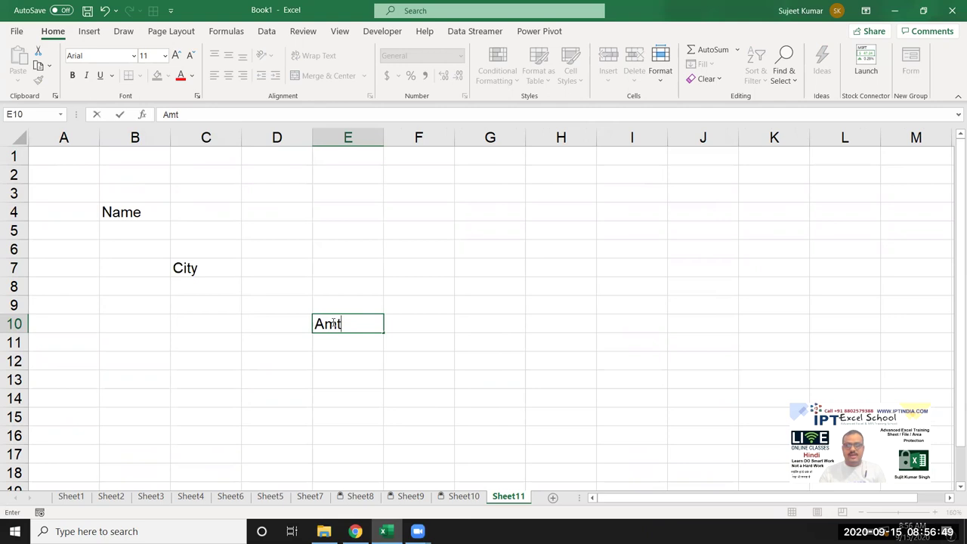
pyautogui.click(333, 305)
# Fill the input cells C4, D7 and F10 red beside their labels.
pyautogui.click(324, 265)
pyautogui.click(216, 214)
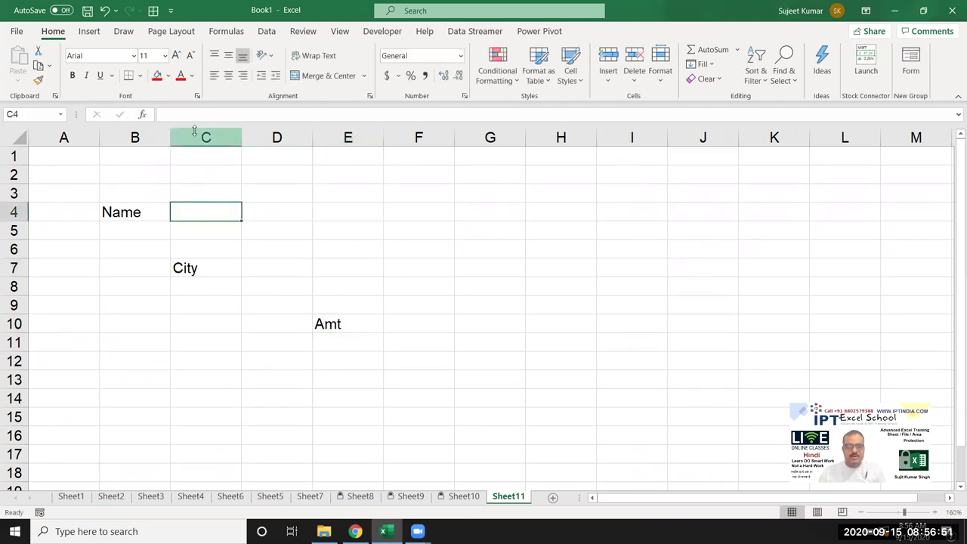
pyautogui.click(157, 75)
pyautogui.click(286, 266)
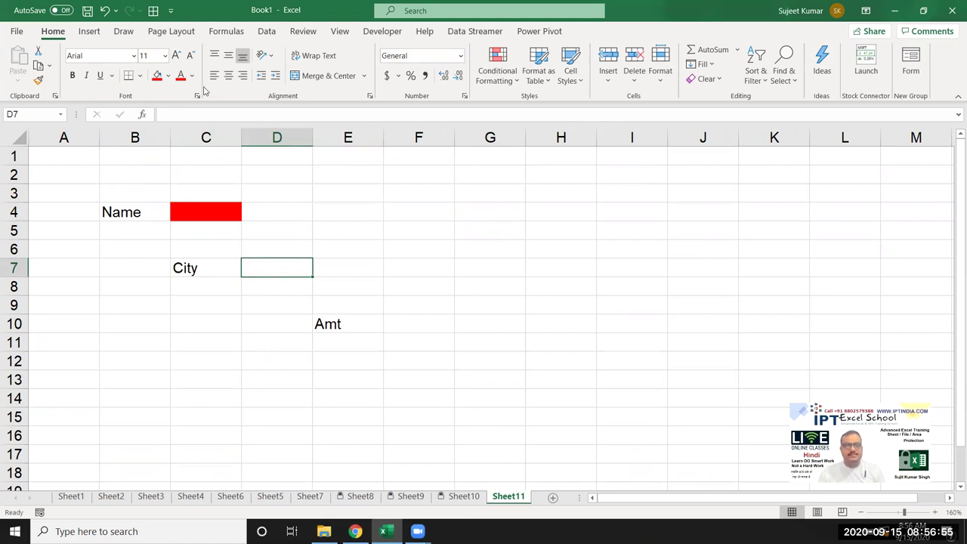
pyautogui.click(157, 76)
pyautogui.click(408, 319)
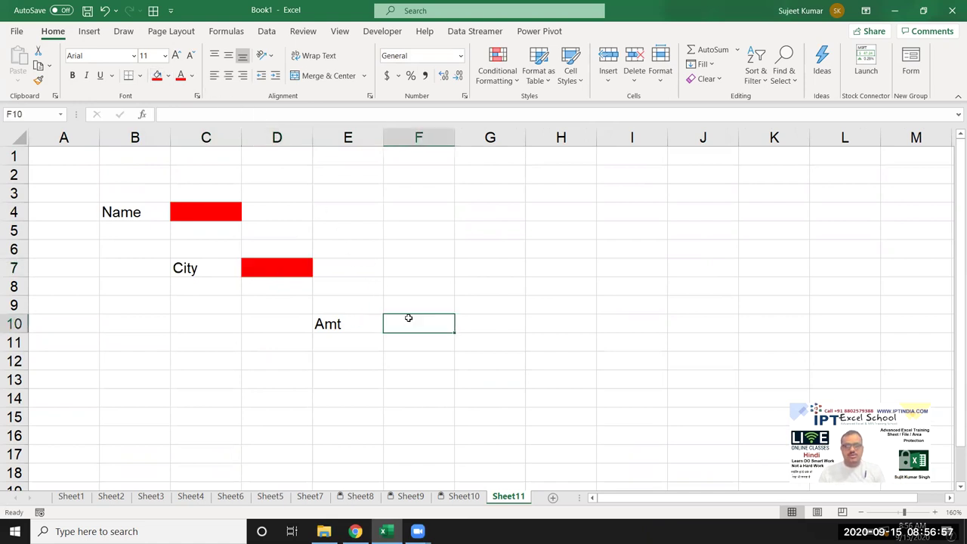
pyautogui.click(157, 76)
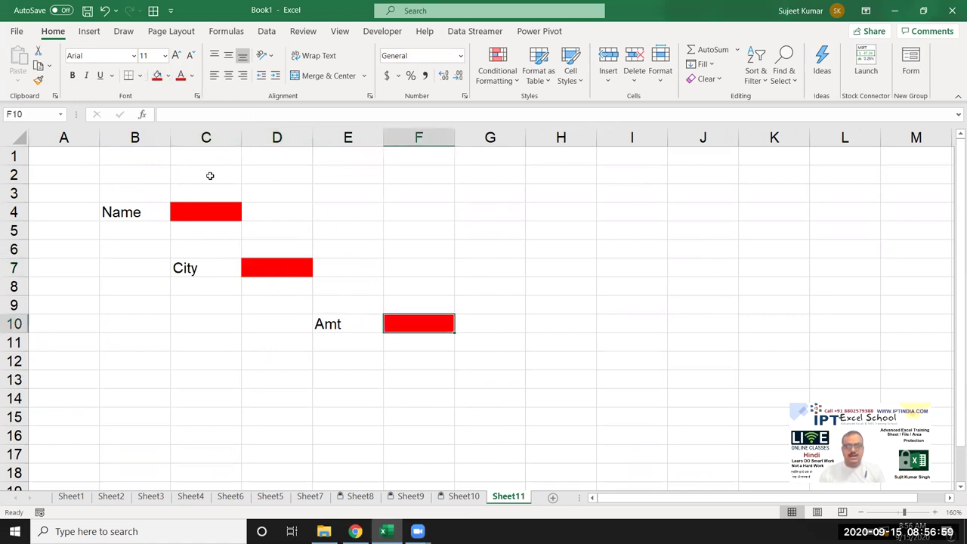
# Revisit the red cells C4, D7 and F10, then select A5:A10.
pyautogui.click(210, 211)
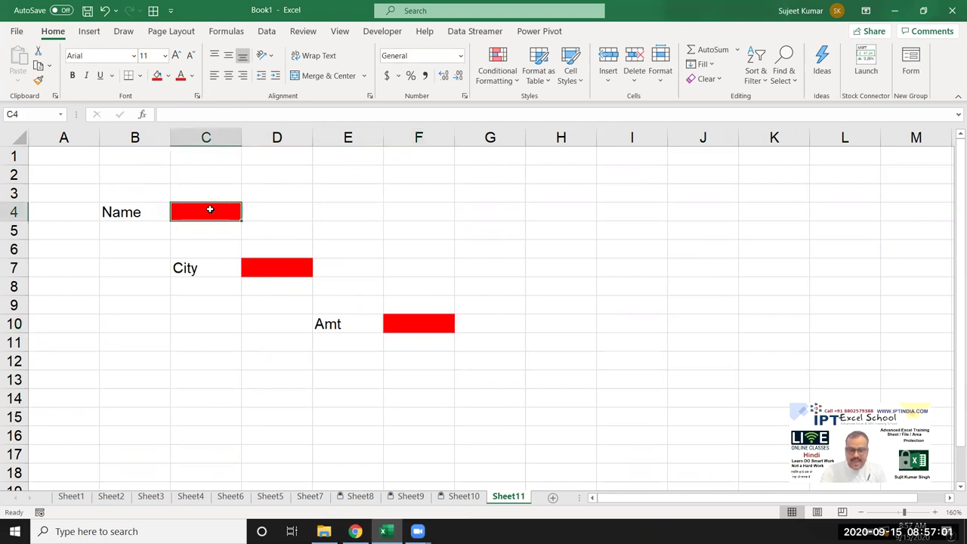
pyautogui.hotkey('shift', 'Down')
pyautogui.hotkey('shift', 'Up')
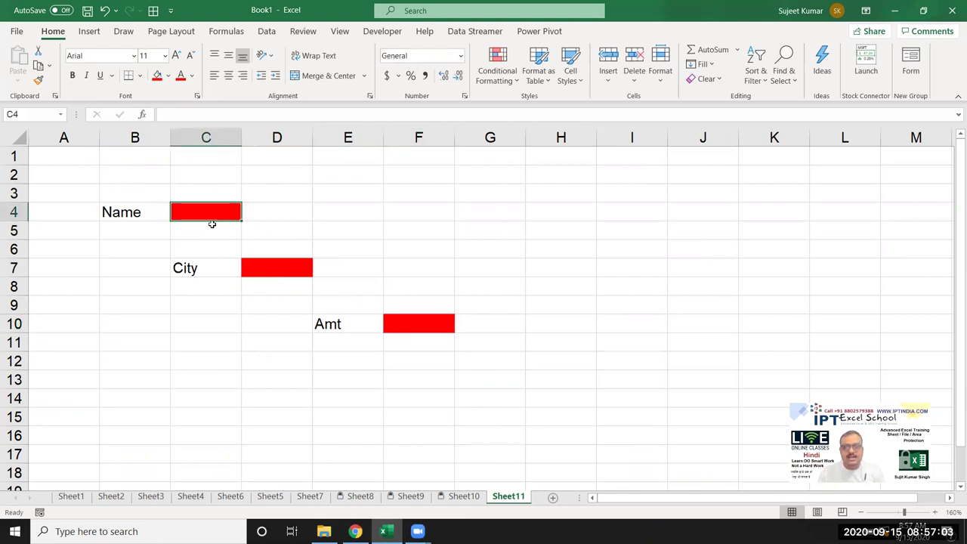
pyautogui.click(271, 269)
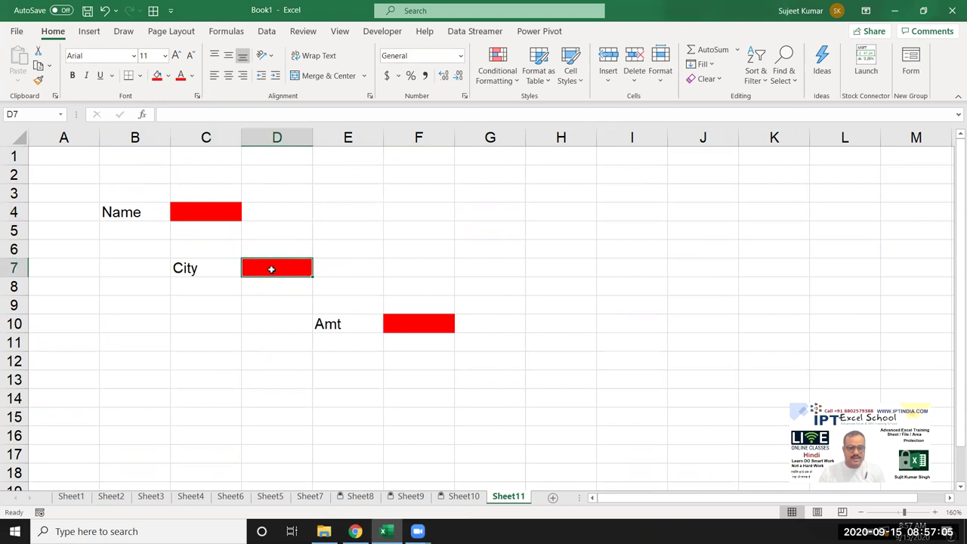
pyautogui.click(401, 321)
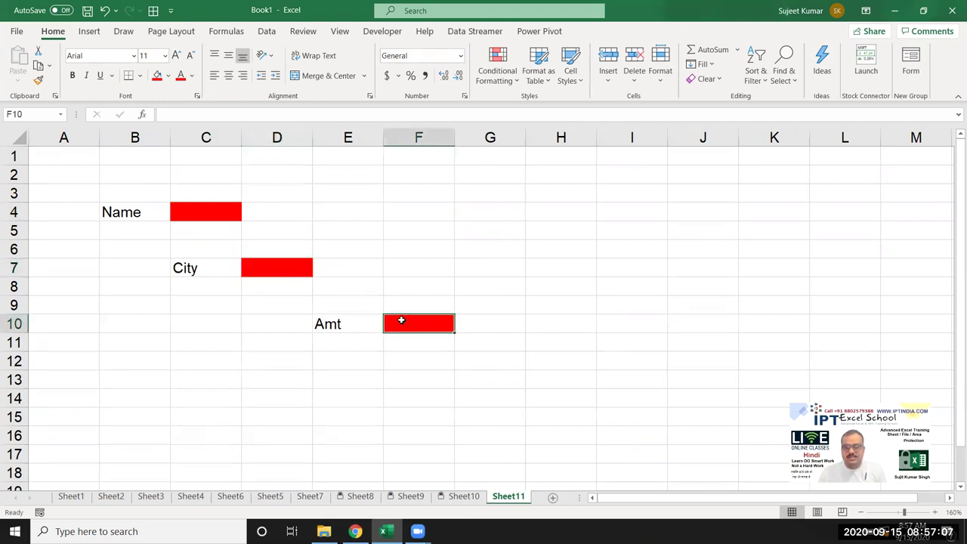
pyautogui.click(251, 269)
pyautogui.click(215, 205)
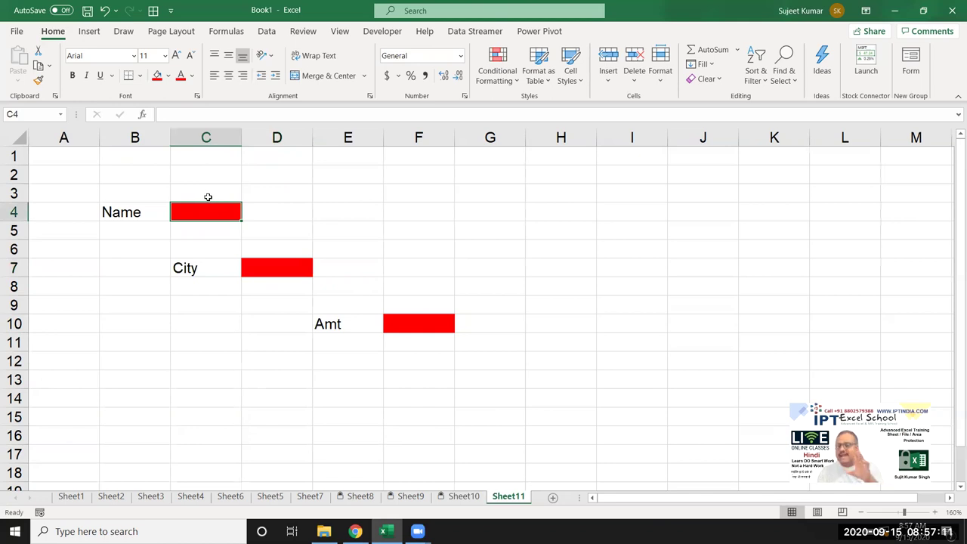
pyautogui.moveTo(64, 231); pyautogui.dragTo(73, 316)
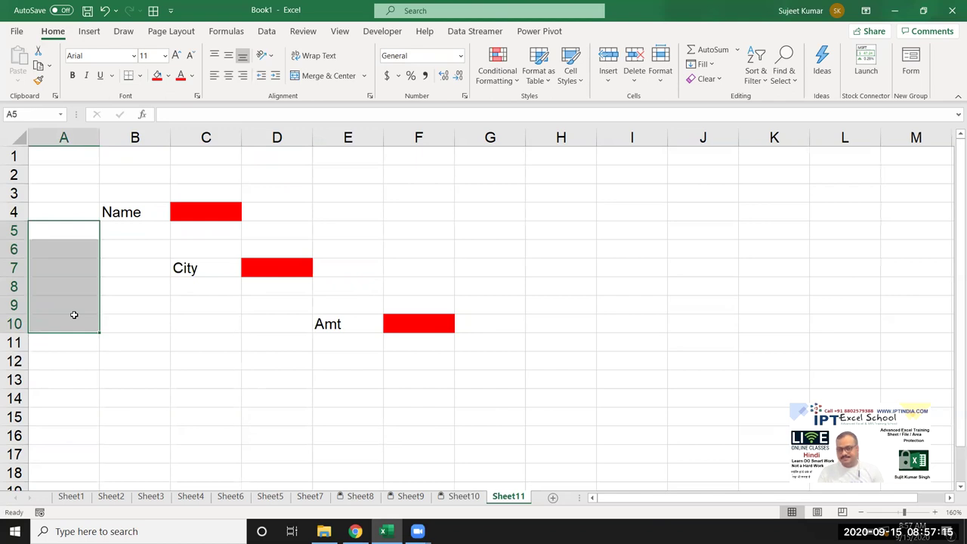
# Unlock the red cells C4, D7 and F10 in Format Cells > Protection.
pyautogui.click(201, 359)
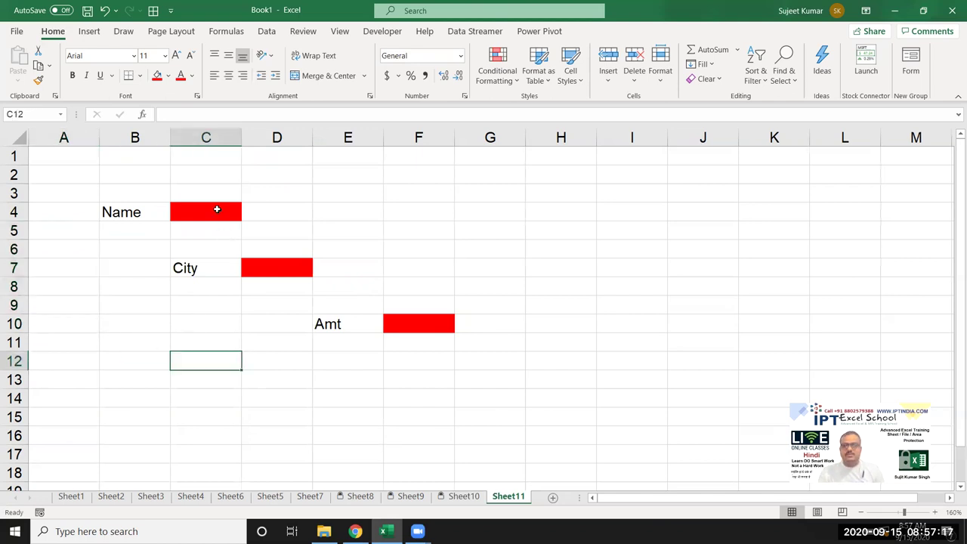
pyautogui.click(217, 210)
pyautogui.keyDown('ctrl'); pyautogui.click(263, 266); pyautogui.keyUp('ctrl')
pyautogui.click(409, 322)
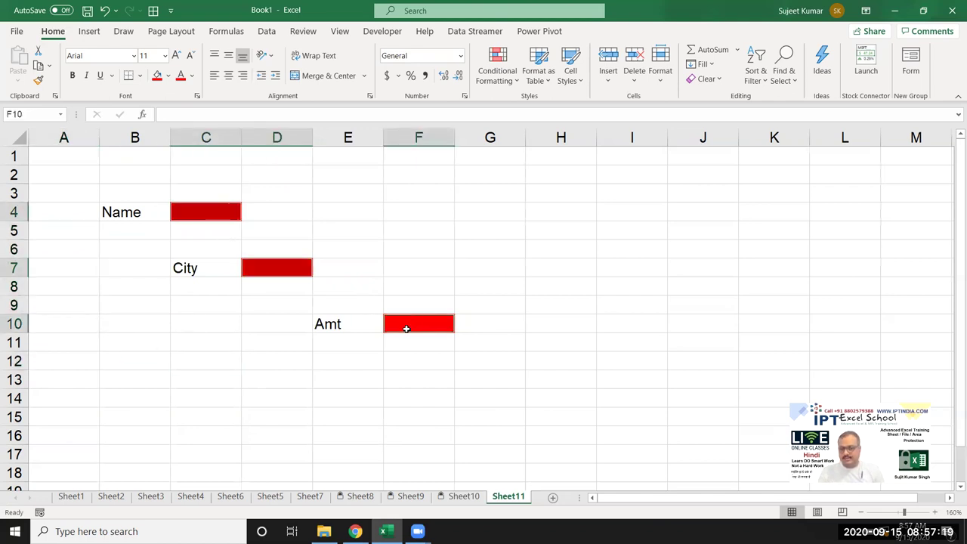
pyautogui.rightClick(409, 322)
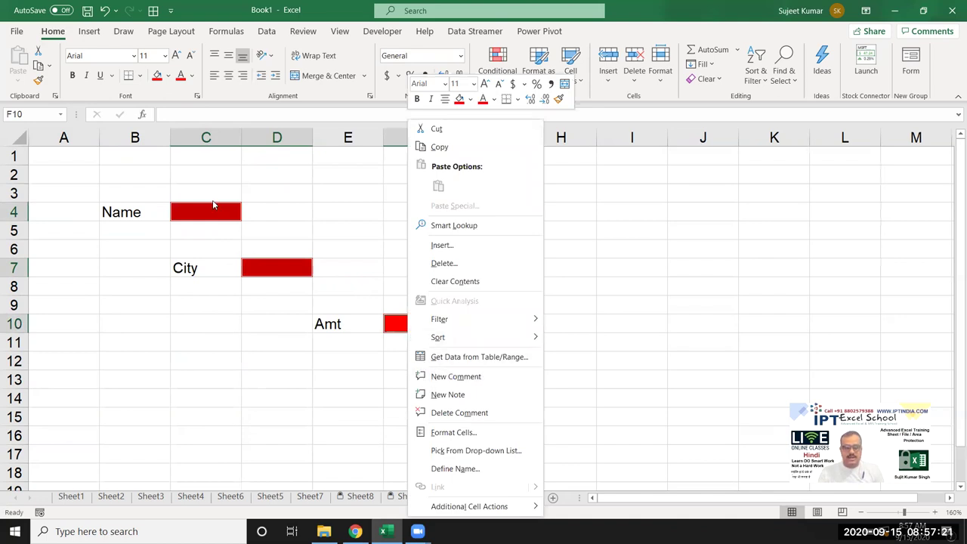
pyautogui.click(472, 433)
pyautogui.moveTo(381, 209); pyautogui.dragTo(538, 144)
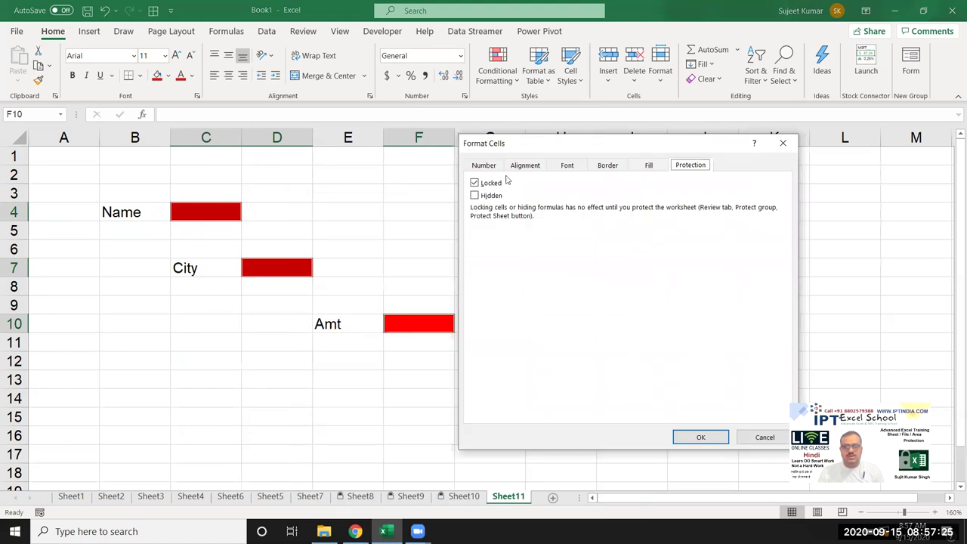
pyautogui.click(493, 183)
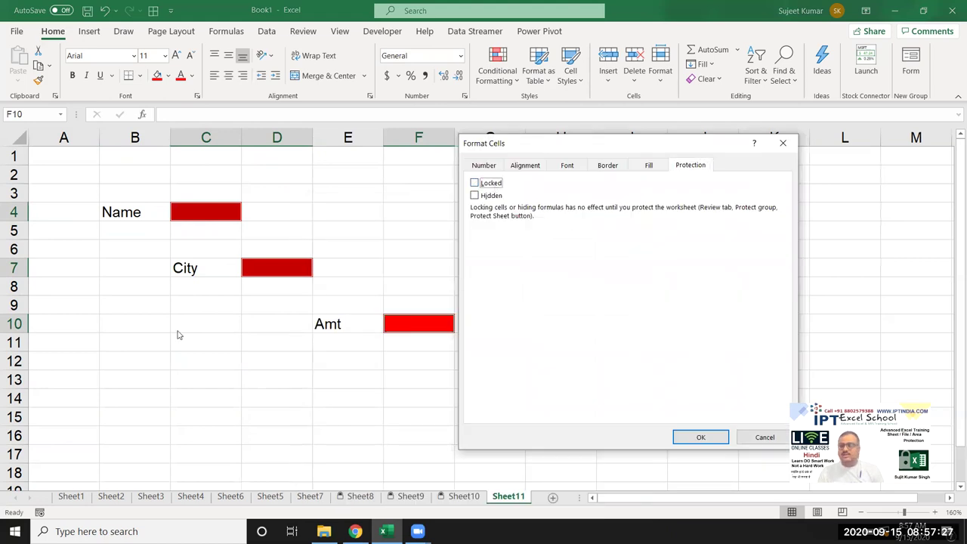
pyautogui.click(701, 437)
# Protect Sheet11 with Select locked cells turned off.
pyautogui.rightClick(525, 497)
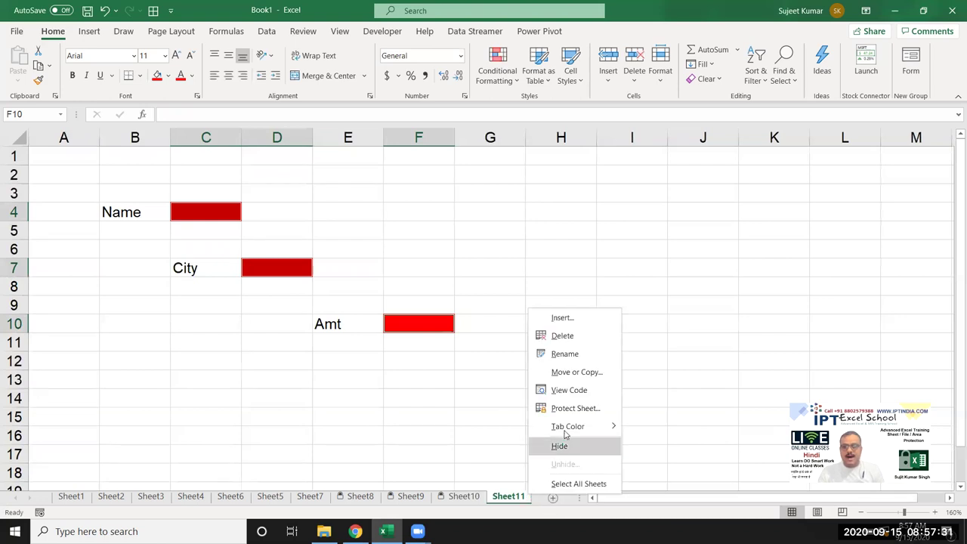
pyautogui.click(573, 408)
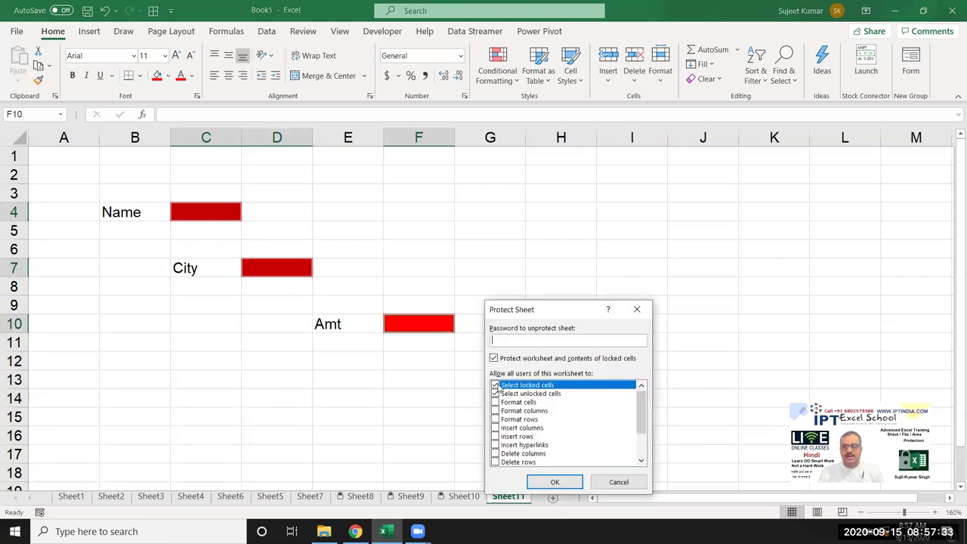
pyautogui.click(495, 386)
pyautogui.click(556, 482)
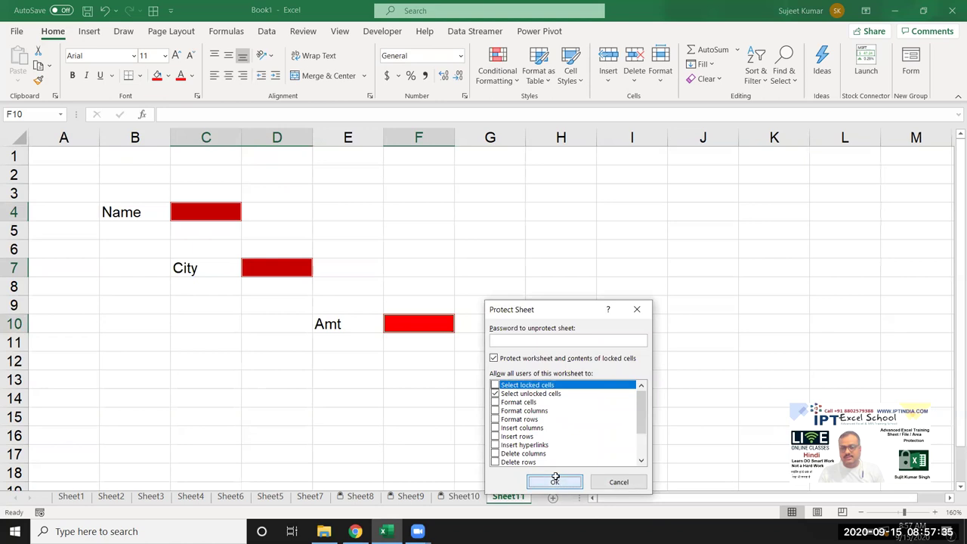
pyautogui.click(208, 219)
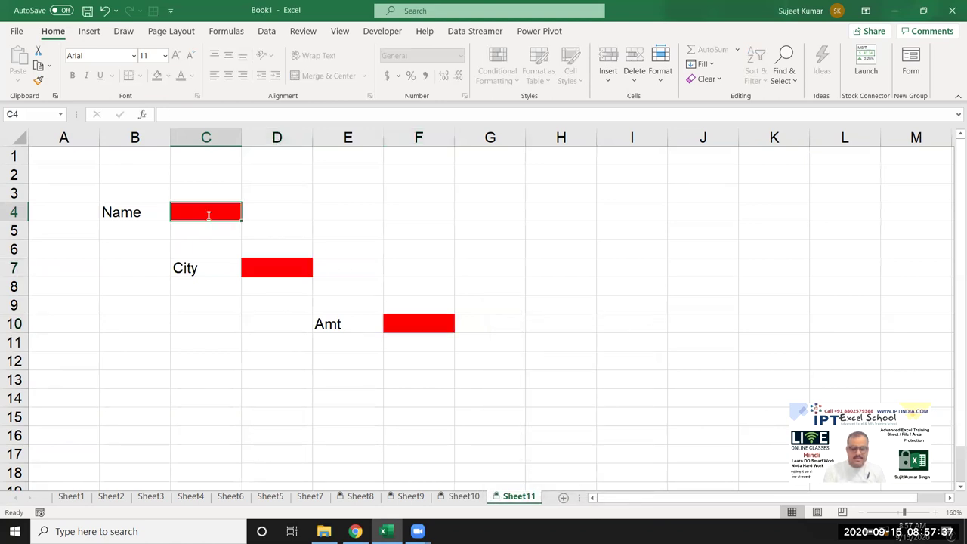
# Enter a person's name in C4, Pune in D7 and 8548 in F10.
pyautogui.write('Puja')
pyautogui.press('Tab')
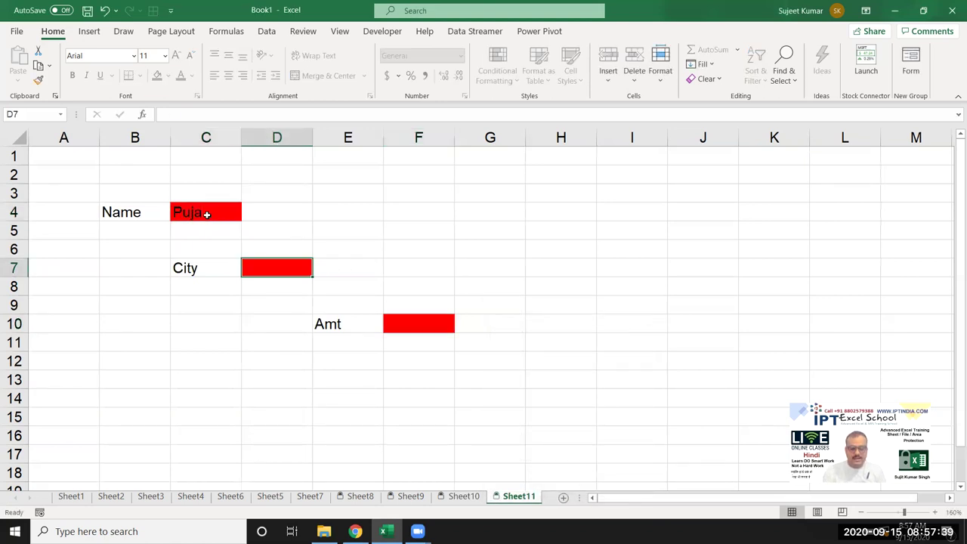
pyautogui.write('Pune')
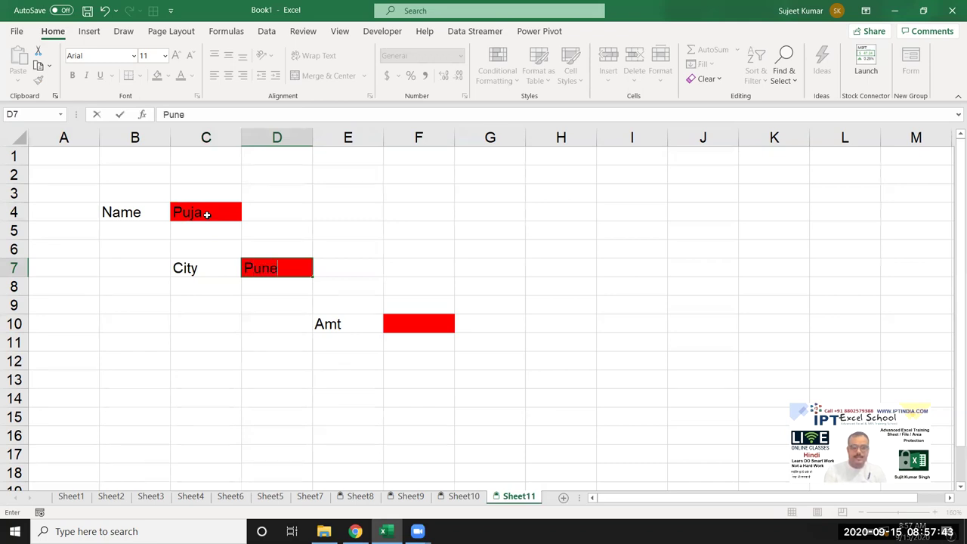
pyautogui.press('Tab')
pyautogui.write('8548')
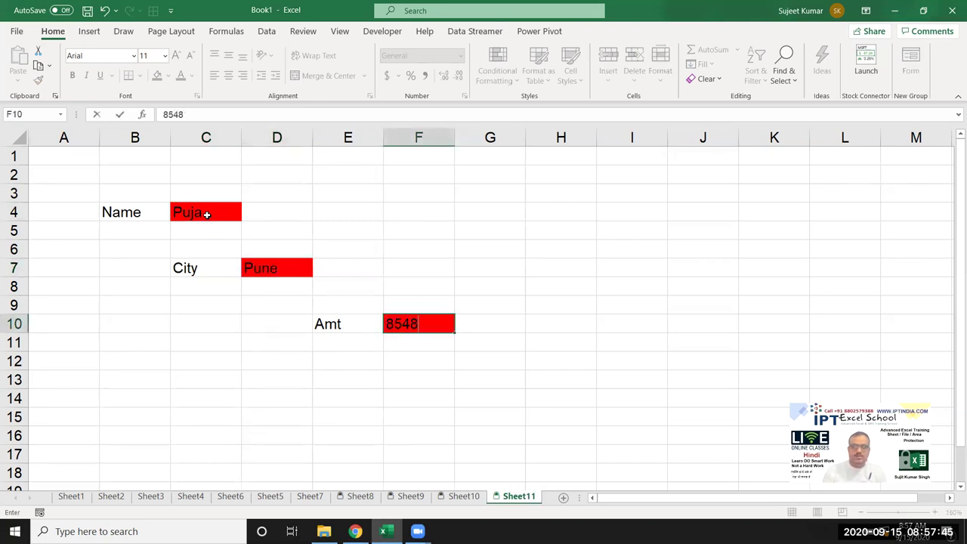
pyautogui.press('Tab')
pyautogui.press('Tab')
pyautogui.press('Tab')
pyautogui.press('Tab')
pyautogui.press('Tab')
pyautogui.press('Tab')
pyautogui.press('Tab')
pyautogui.press('Tab')
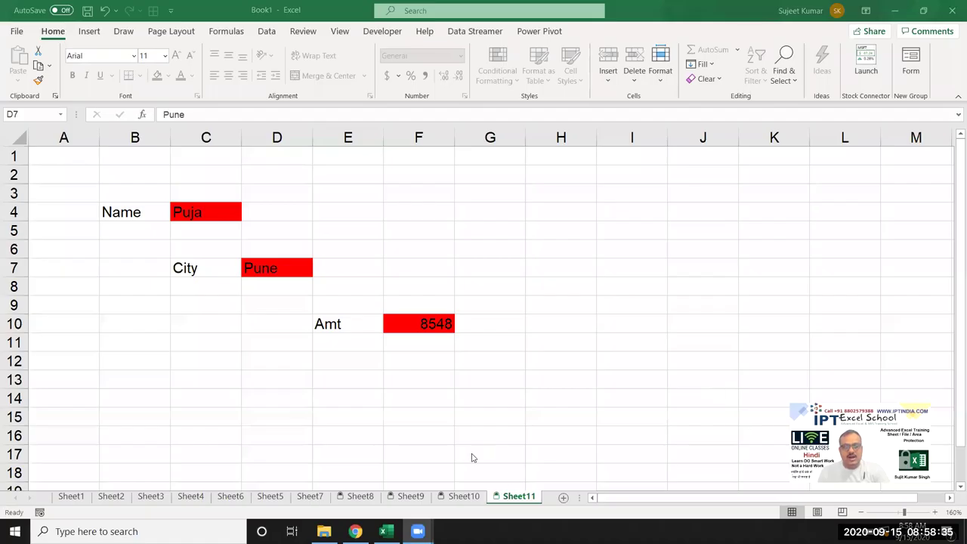
# On Sheet7, view the cell and sheet protection settings and cancel both unchanged.
pyautogui.click(312, 496)
pyautogui.click(476, 450)
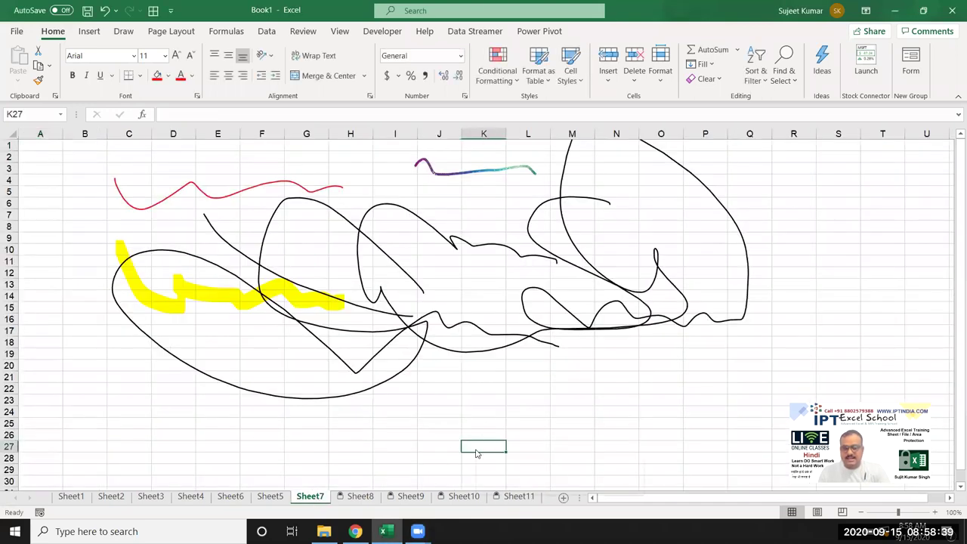
pyautogui.hotkey('ctrl', '1')
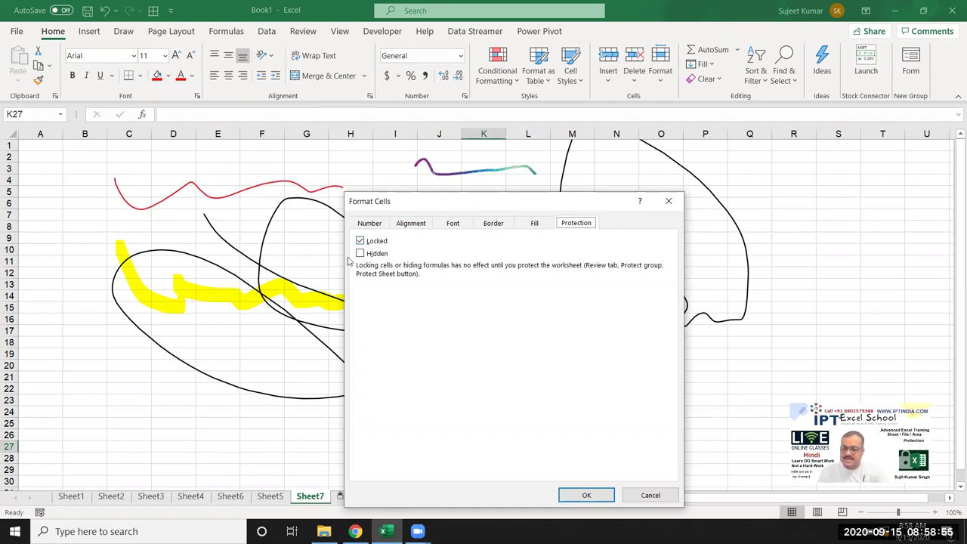
pyautogui.click(652, 496)
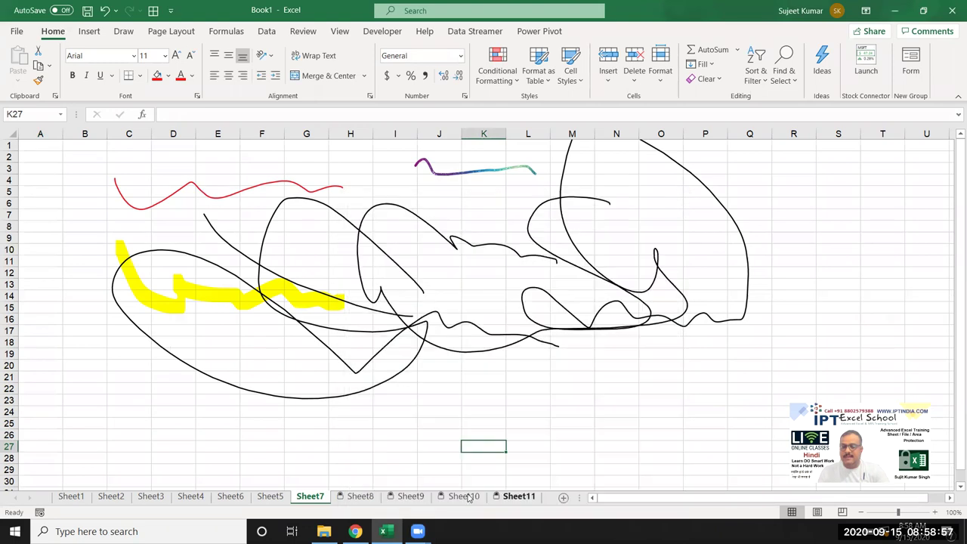
pyautogui.rightClick(325, 499)
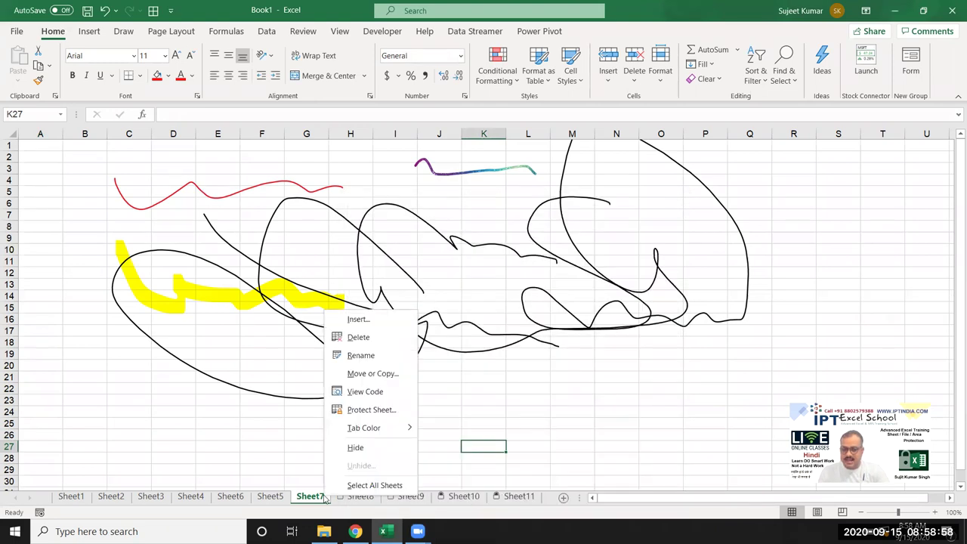
pyautogui.click(370, 410)
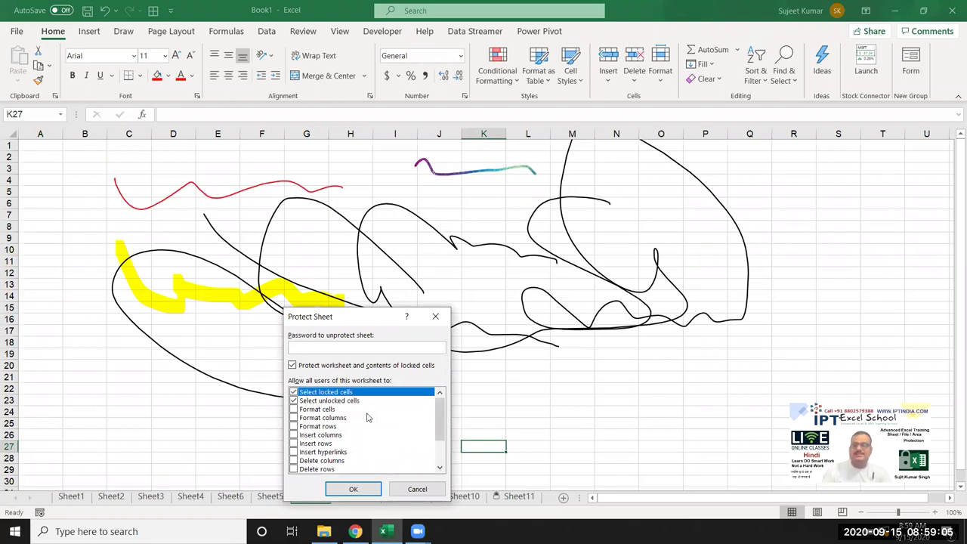
pyautogui.click(417, 489)
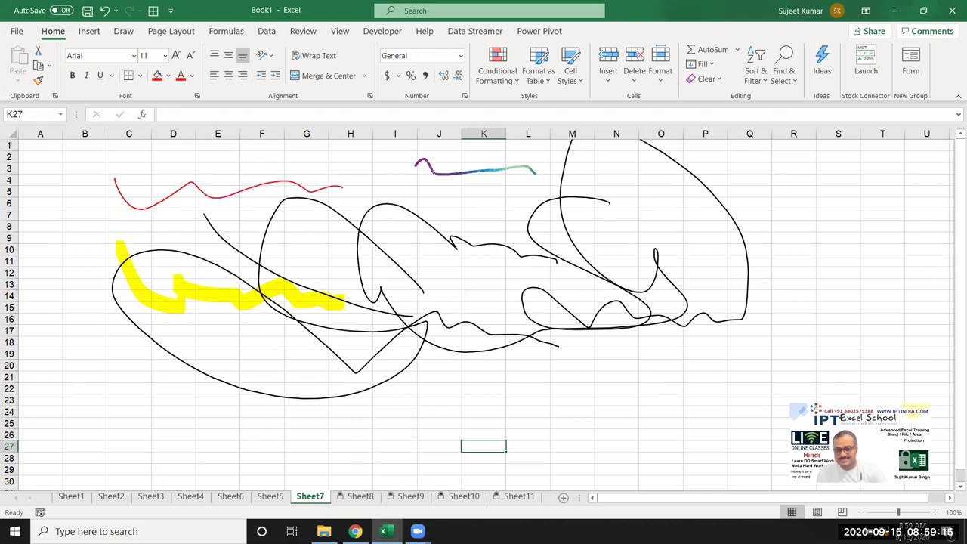
# Step through Sheet8 to Sheet11, then add a new blank worksheet.
pyautogui.click(365, 496)
pyautogui.click(402, 497)
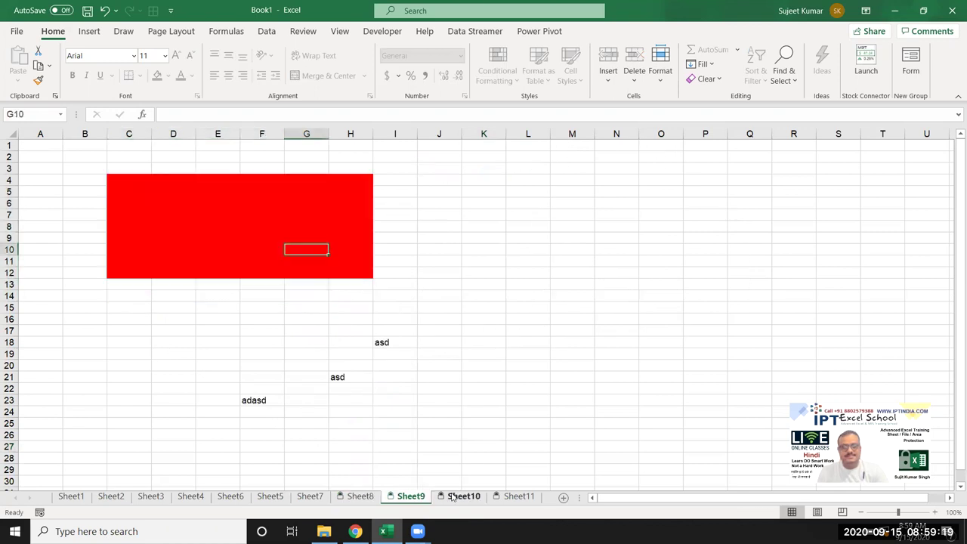
pyautogui.click(455, 498)
pyautogui.click(513, 502)
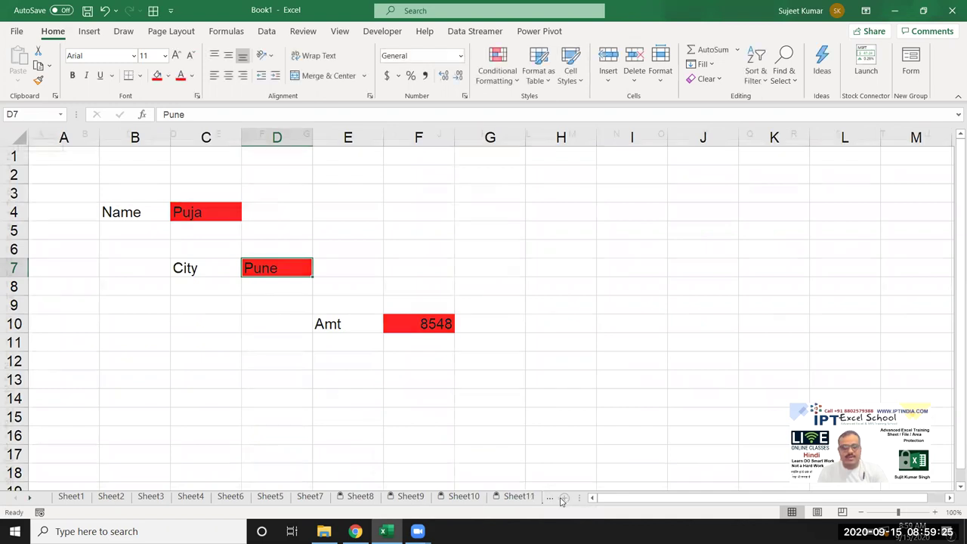
pyautogui.click(563, 498)
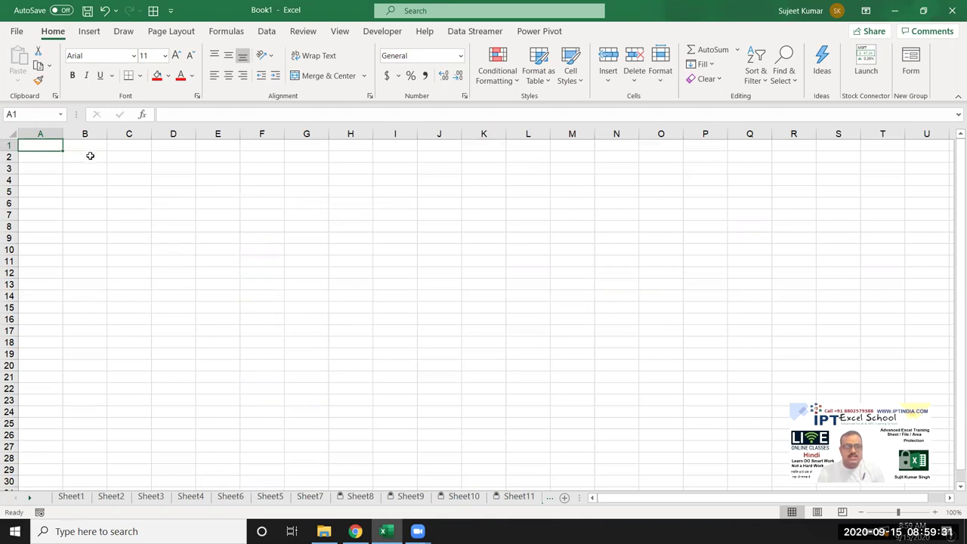
# Fill B4:E20 red and J4:M21 light blue.
pyautogui.moveTo(90, 155); pyautogui.dragTo(190, 327)
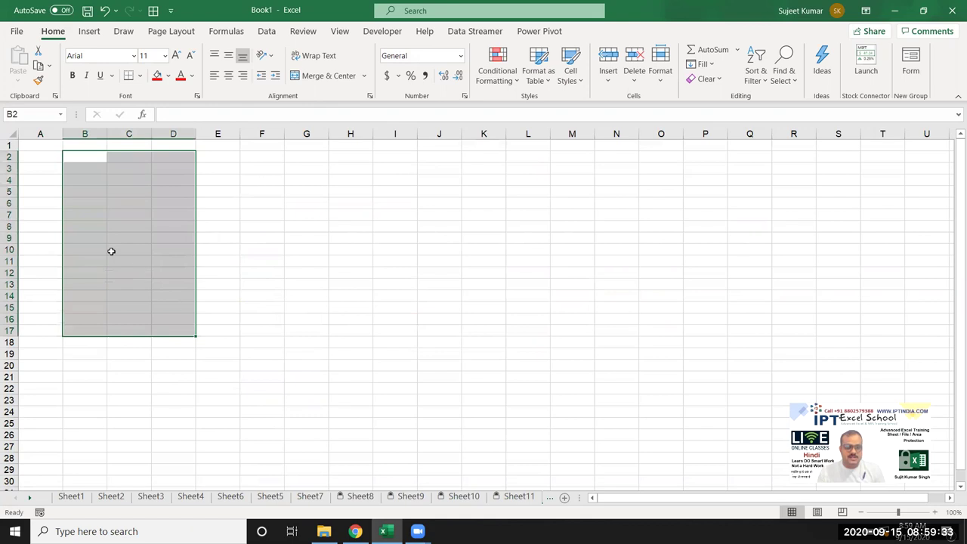
pyautogui.moveTo(111, 250); pyautogui.dragTo(179, 287)
pyautogui.click(179, 287)
pyautogui.moveTo(90, 181)
pyautogui.mouseDown()
pyautogui.moveTo(211, 257)
pyautogui.moveTo(244, 344)
pyautogui.moveTo(222, 365)
pyautogui.mouseUp()
pyautogui.click(157, 76)
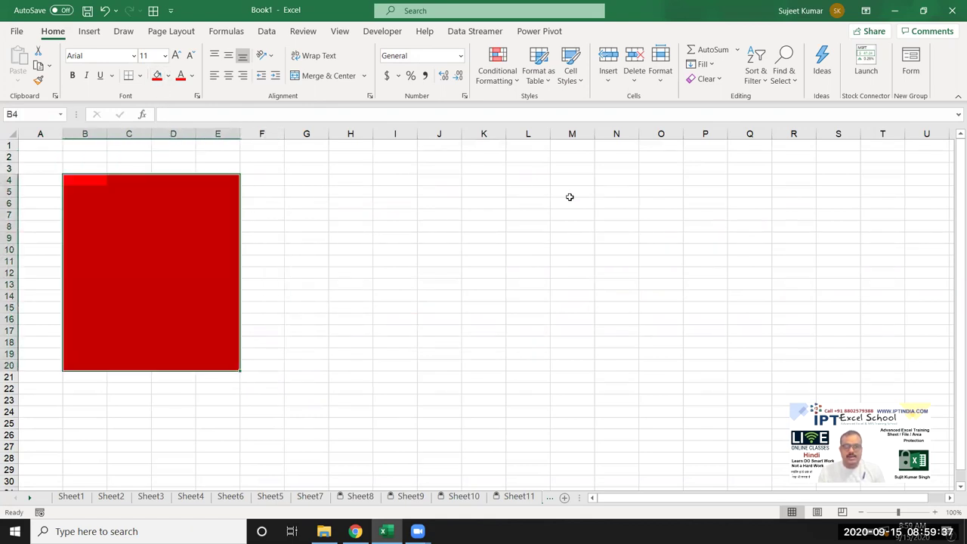
pyautogui.moveTo(456, 179); pyautogui.dragTo(563, 373)
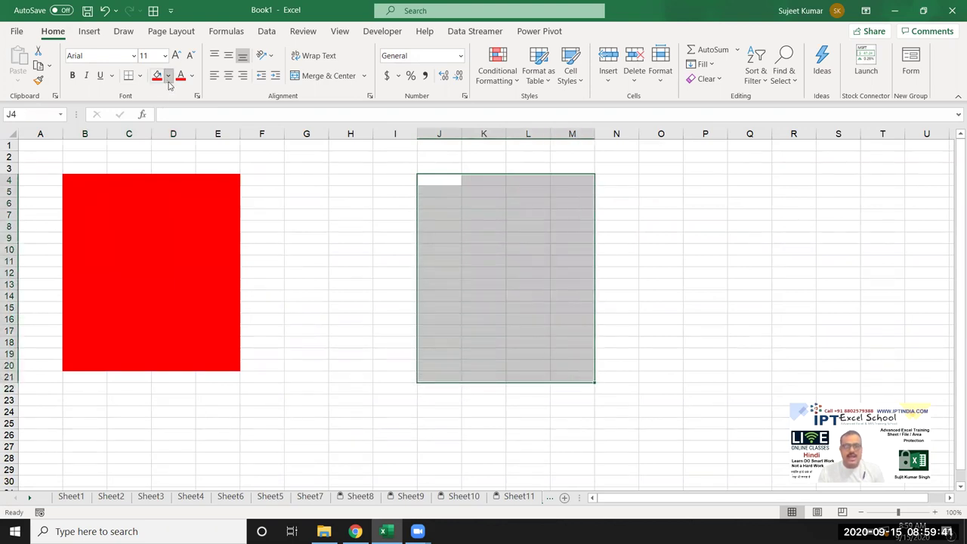
pyautogui.click(168, 76)
pyautogui.click(216, 192)
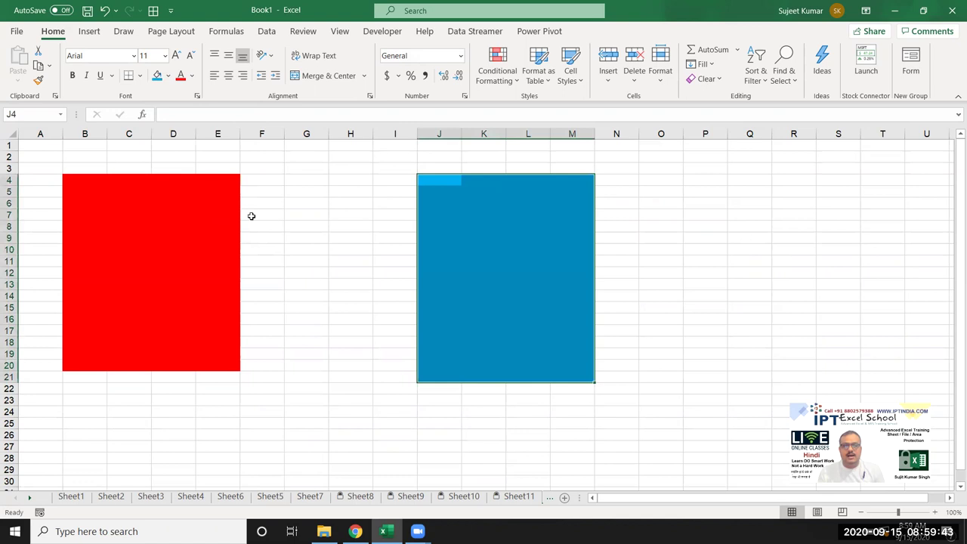
pyautogui.click(279, 188)
# Label the blocks with A in B3 and B in J3.
pyautogui.click(87, 167)
pyautogui.write('A')
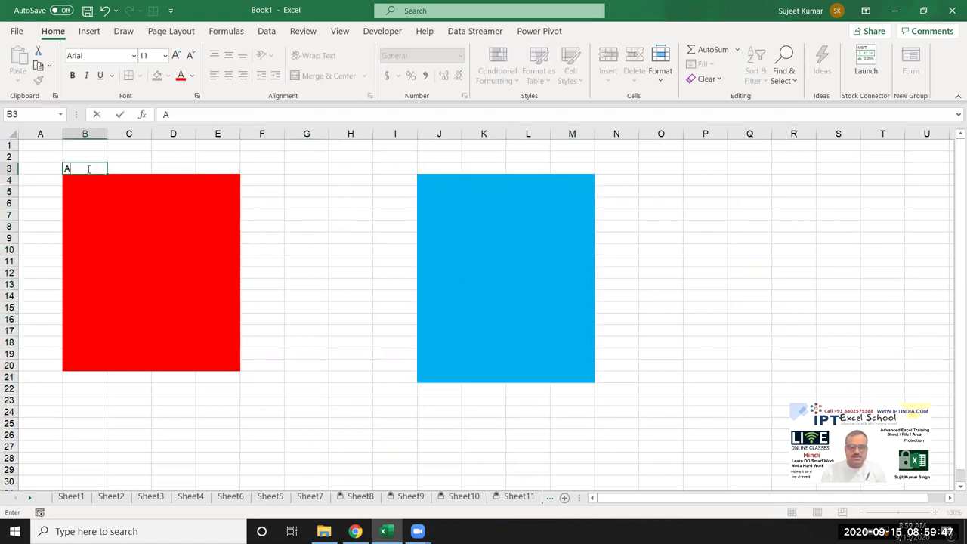
pyautogui.click(436, 172)
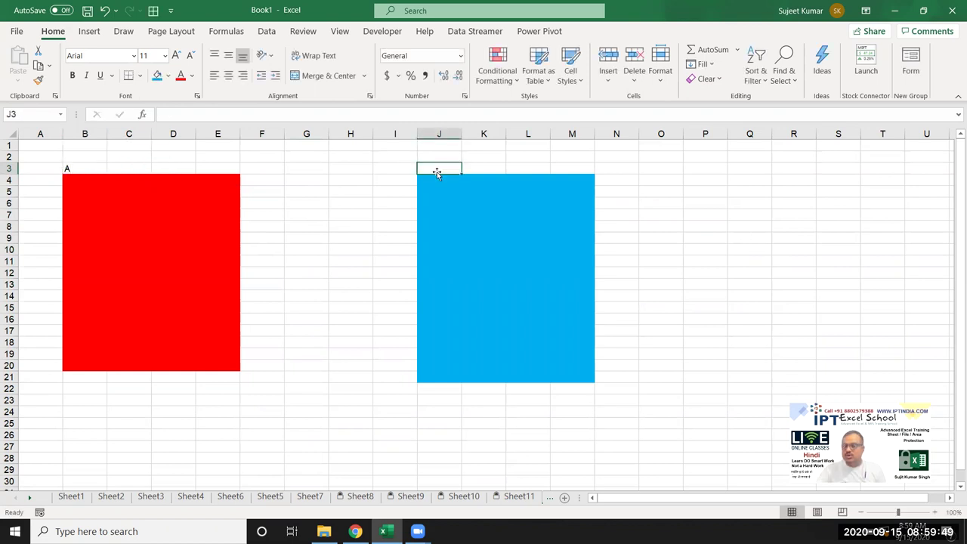
pyautogui.write('B')
pyautogui.press('Return')
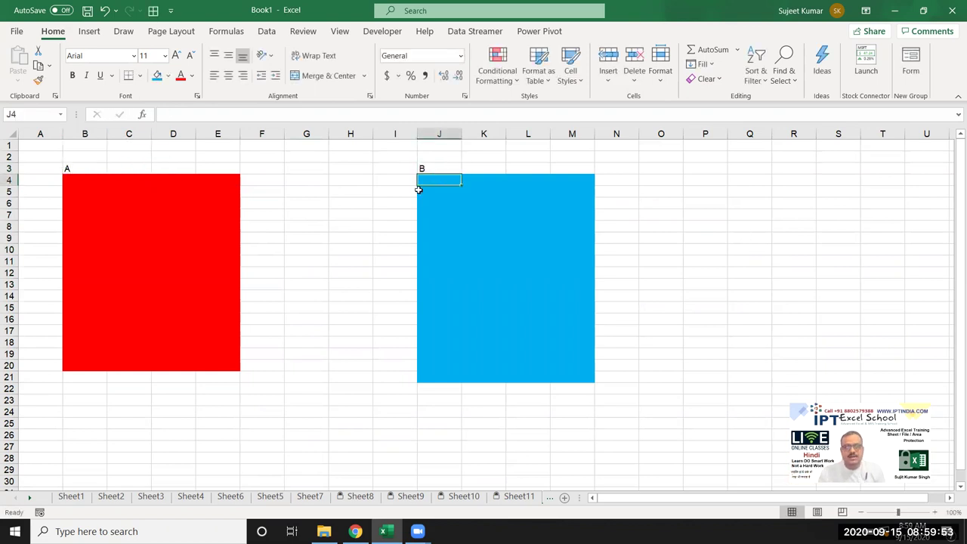
# Create editable range Range1 on $B$4:$E$20 with a confirmed password via Allow Edit Ranges.
pyautogui.click(316, 33)
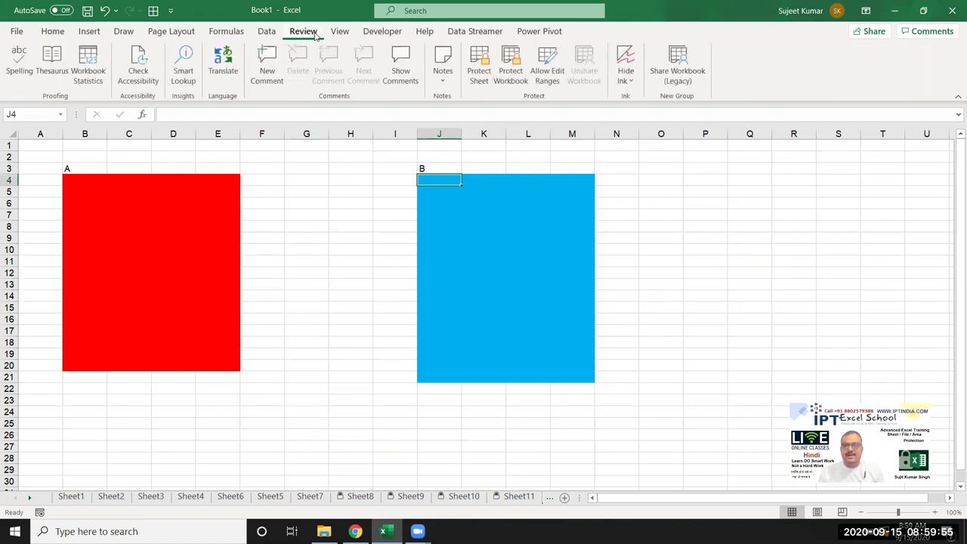
pyautogui.click(323, 202)
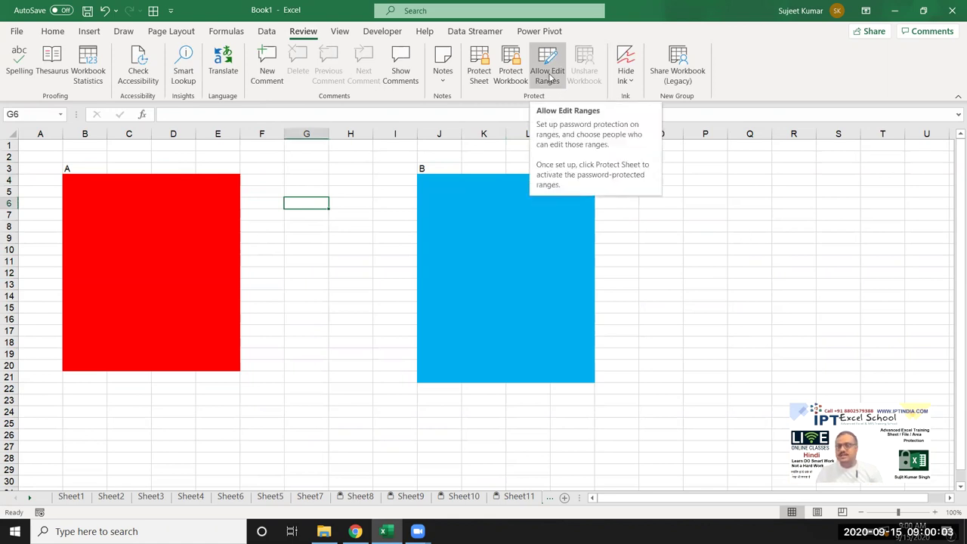
pyautogui.click(550, 76)
pyautogui.click(567, 260)
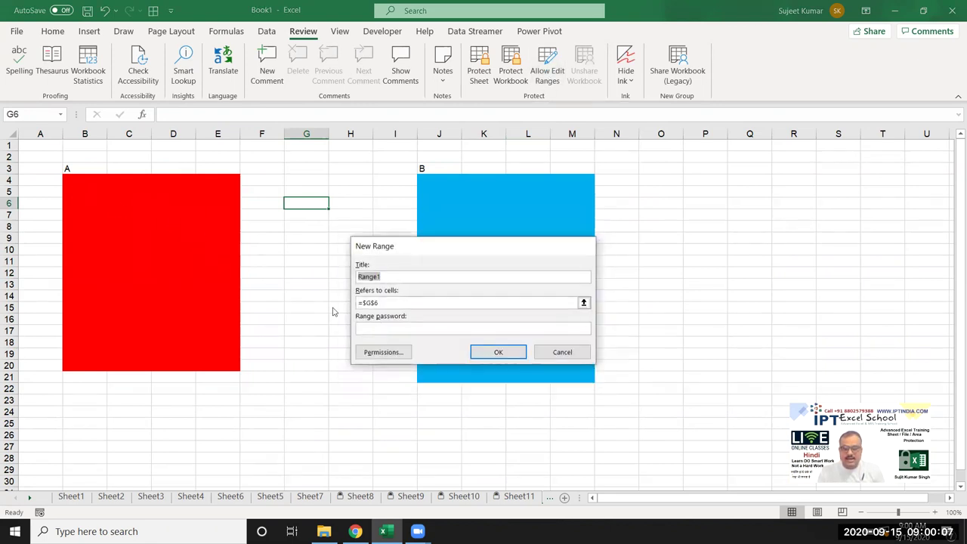
pyautogui.click(583, 303)
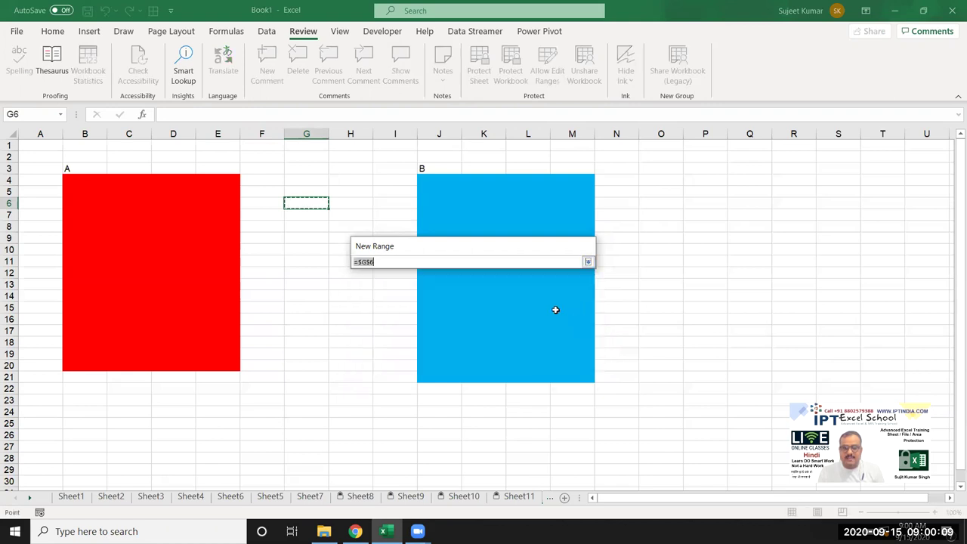
pyautogui.moveTo(79, 184)
pyautogui.mouseDown()
pyautogui.moveTo(118, 199)
pyautogui.moveTo(226, 366)
pyautogui.mouseUp()
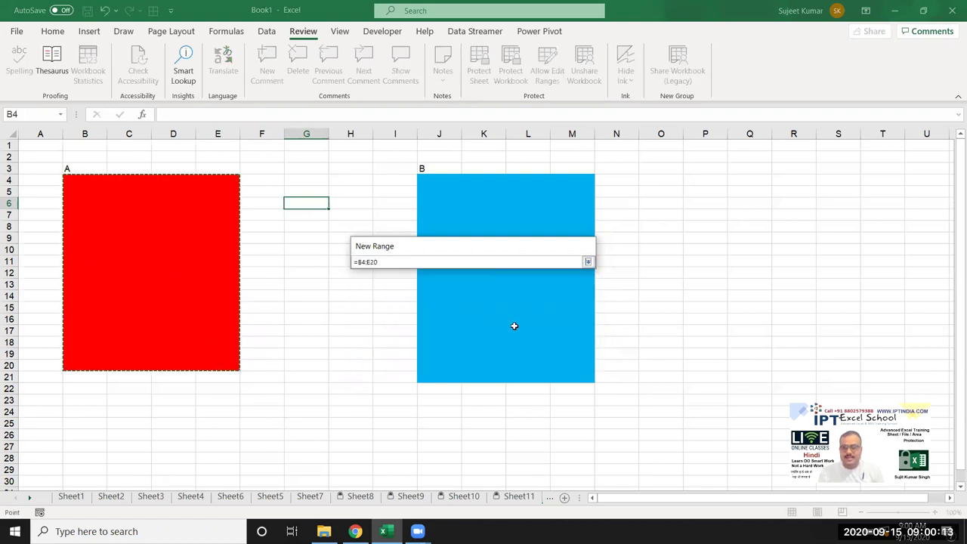
pyautogui.click(587, 262)
pyautogui.click(381, 329)
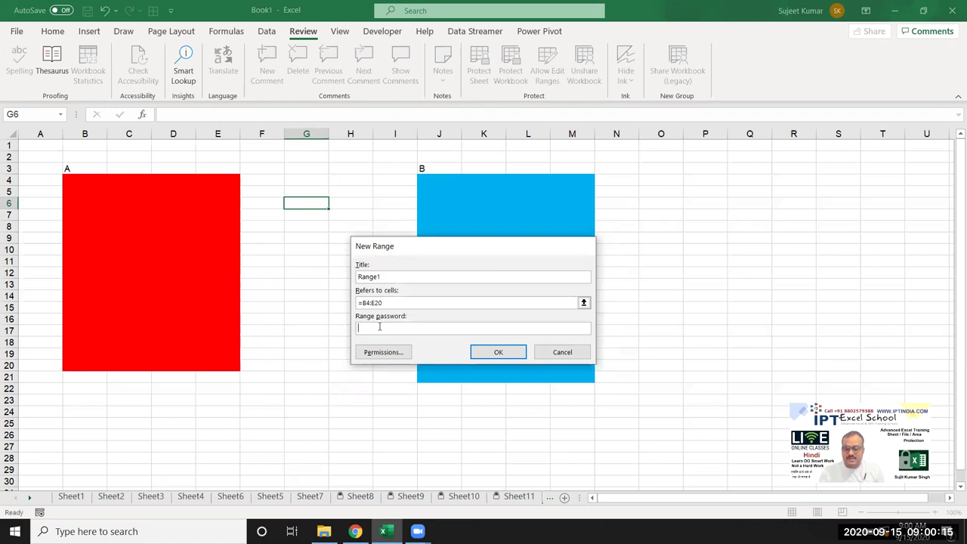
pyautogui.click(505, 356)
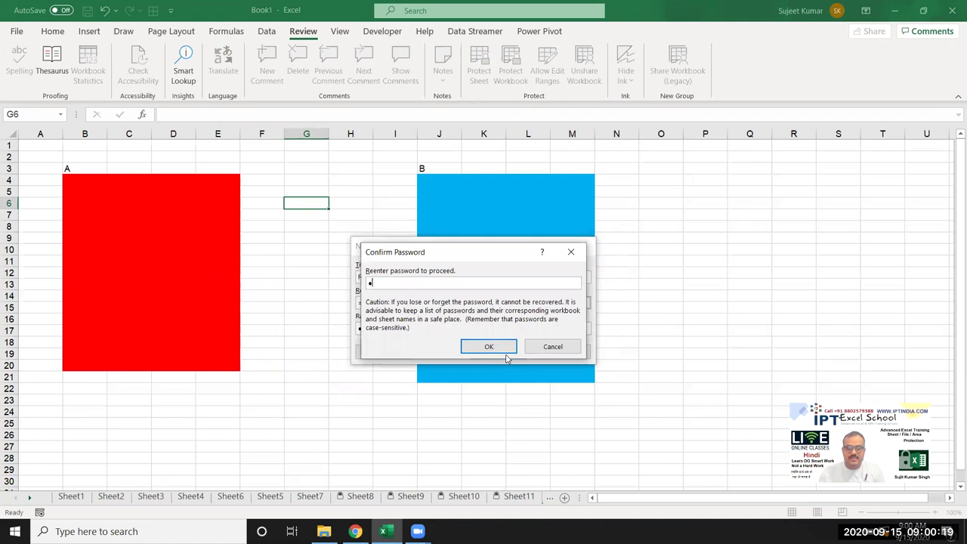
pyautogui.click(497, 349)
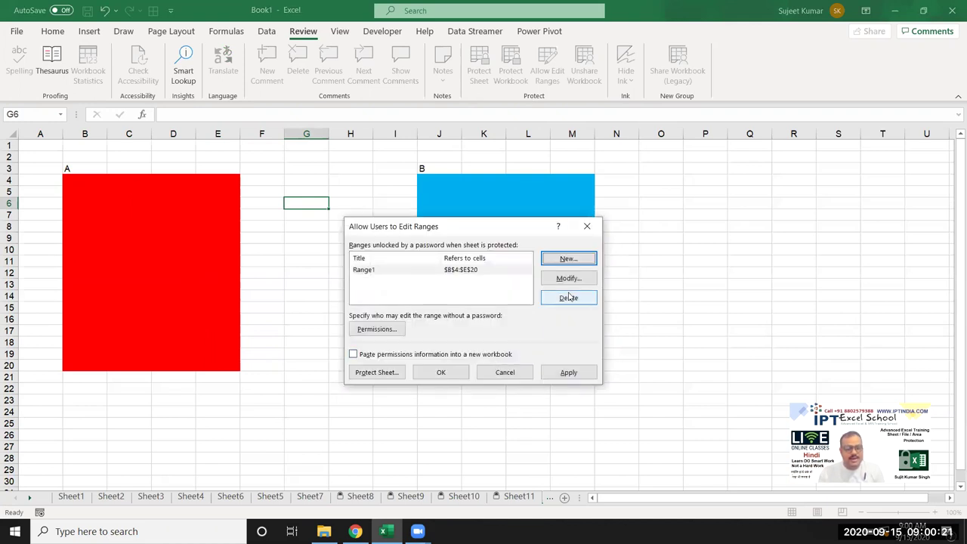
pyautogui.click(568, 259)
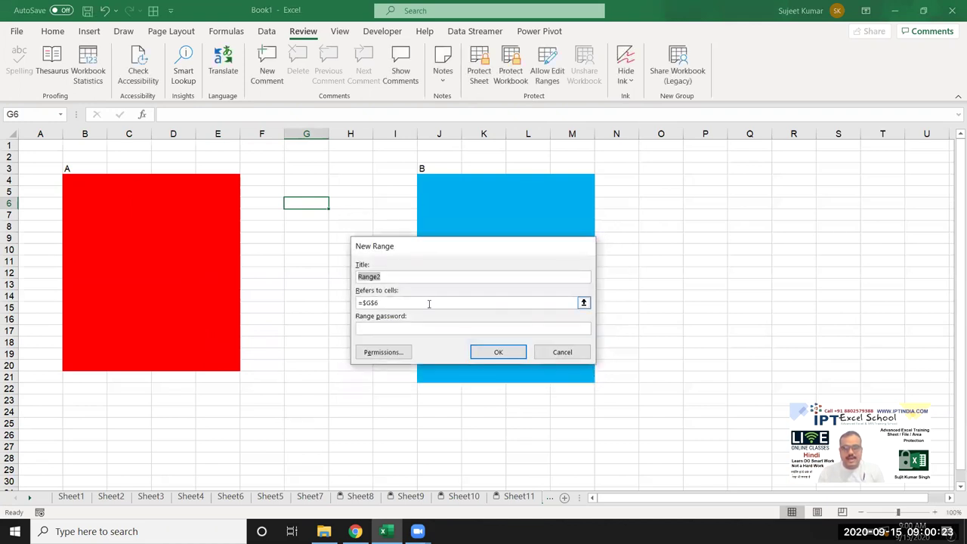
# Add editable range B on $J$4:$M$21 with a confirmed password and close the range list.
pyautogui.click(583, 302)
pyautogui.moveTo(429, 179); pyautogui.dragTo(575, 376)
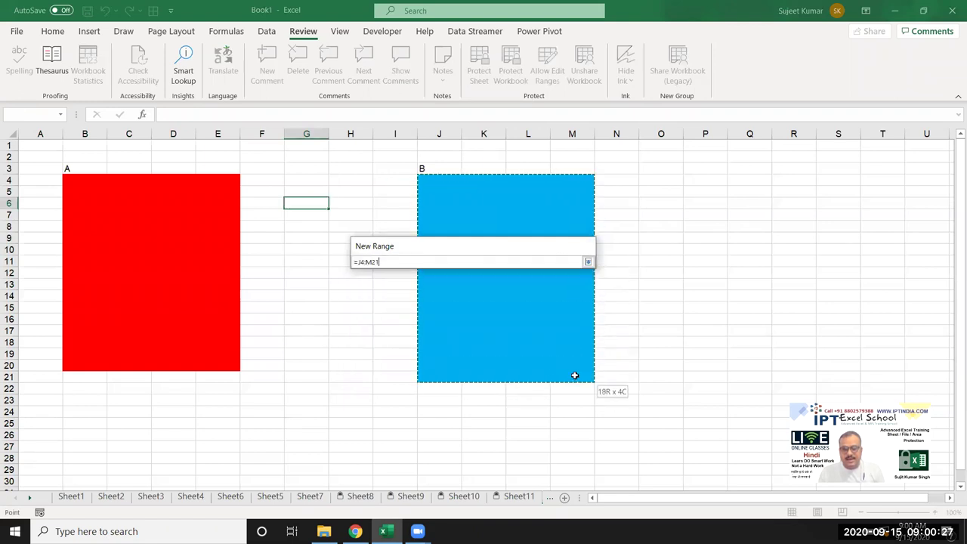
pyautogui.click(588, 261)
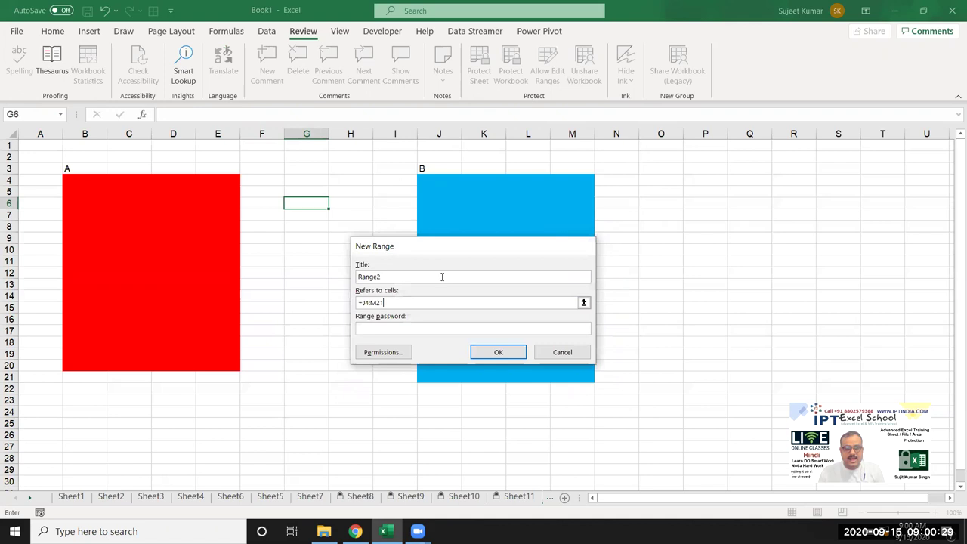
pyautogui.write('B')
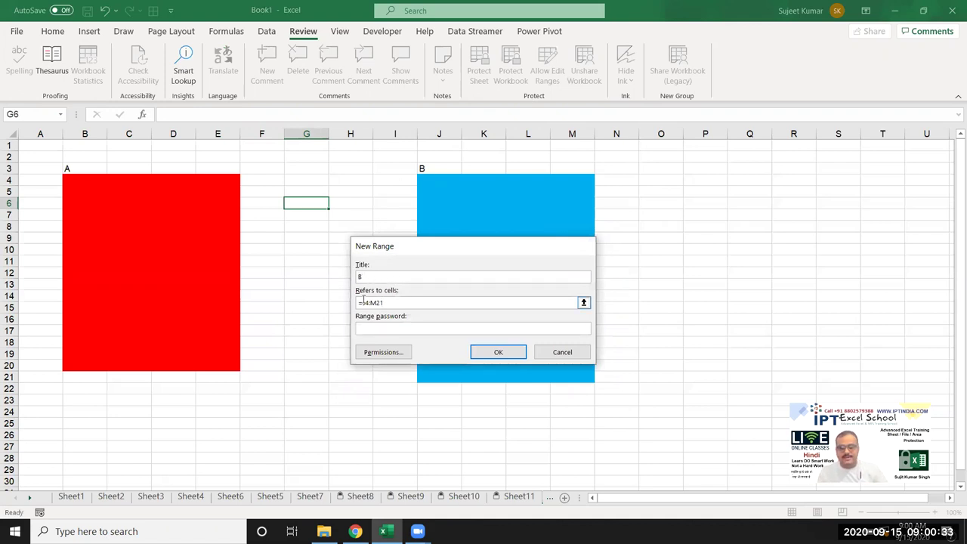
pyautogui.click(367, 327)
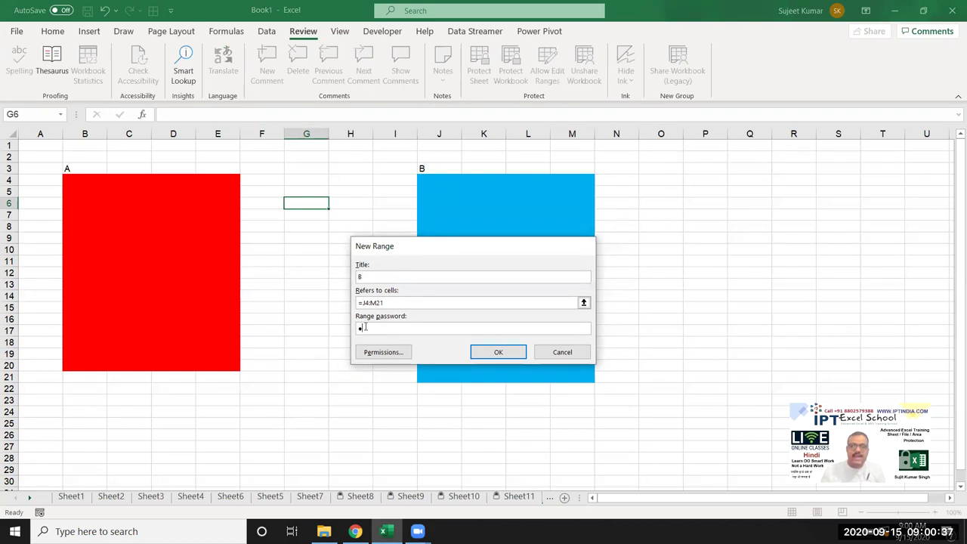
pyautogui.press('Return')
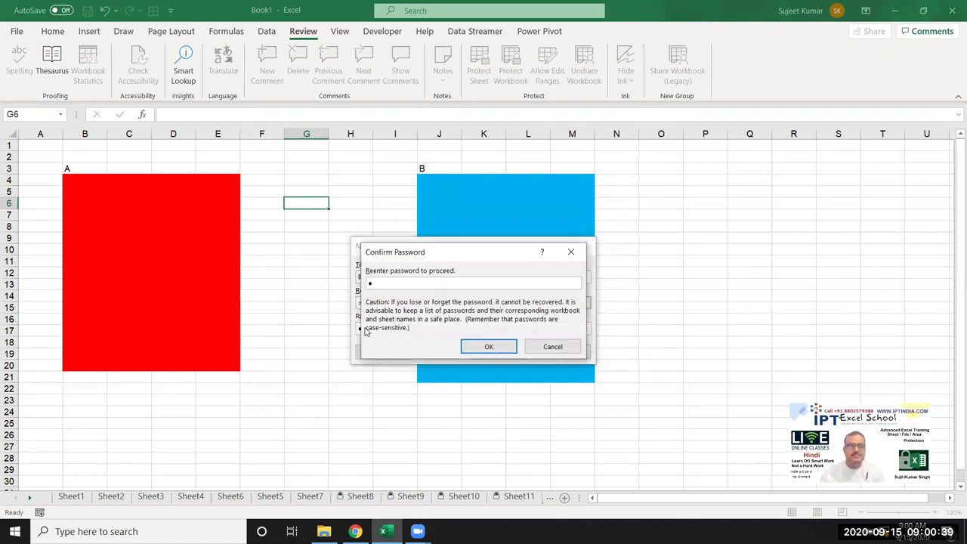
pyautogui.click(490, 353)
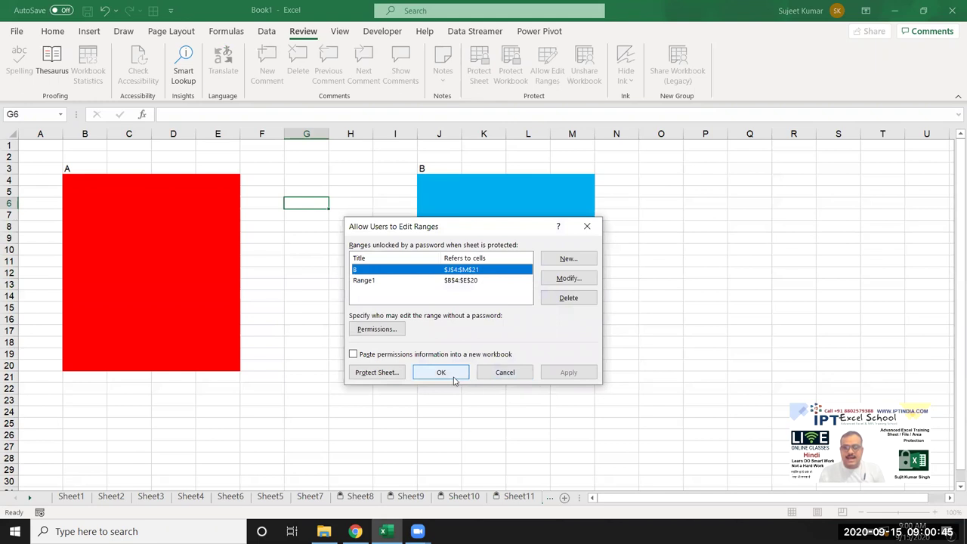
pyautogui.click(441, 372)
pyautogui.click(136, 284)
# Type test text 'sadf' in the red block and 'asd' in the blue block, then select cells in each.
pyautogui.write('sadf')
pyautogui.click(527, 278)
pyautogui.write('asd')
pyautogui.click(395, 318)
pyautogui.click(303, 305)
pyautogui.moveTo(136, 264); pyautogui.dragTo(115, 290)
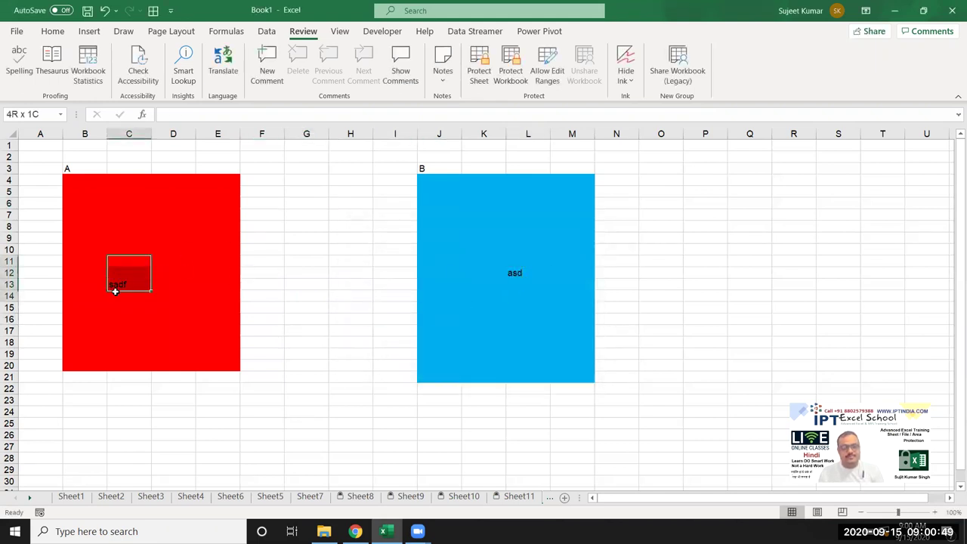
pyautogui.moveTo(497, 263); pyautogui.dragTo(516, 287)
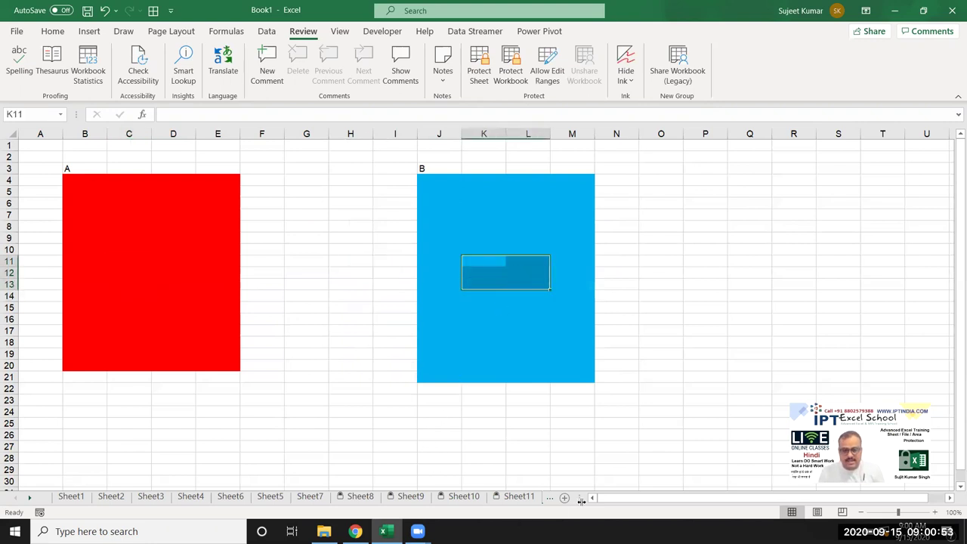
# Bring the Sheet12 tab into view and open its tab options.
pyautogui.click(28, 498)
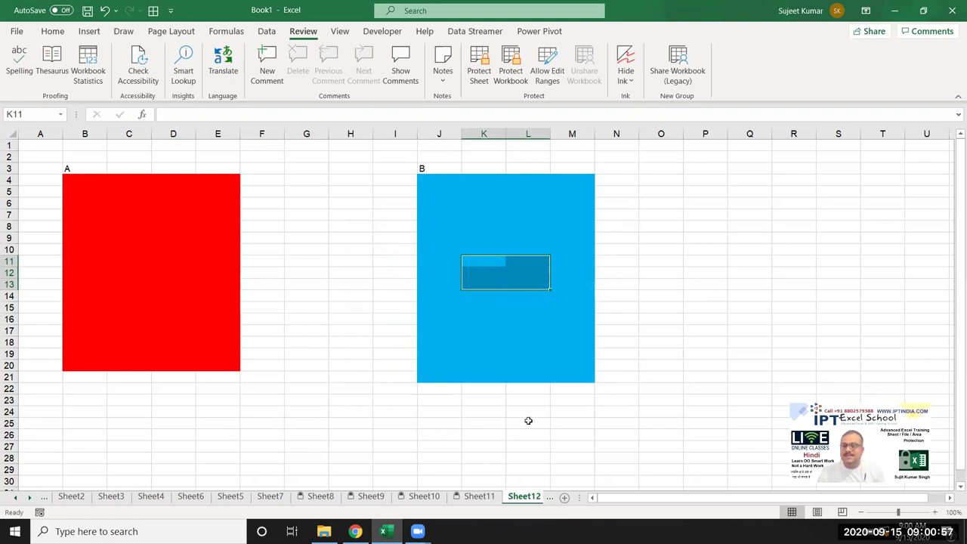
pyautogui.click(344, 378)
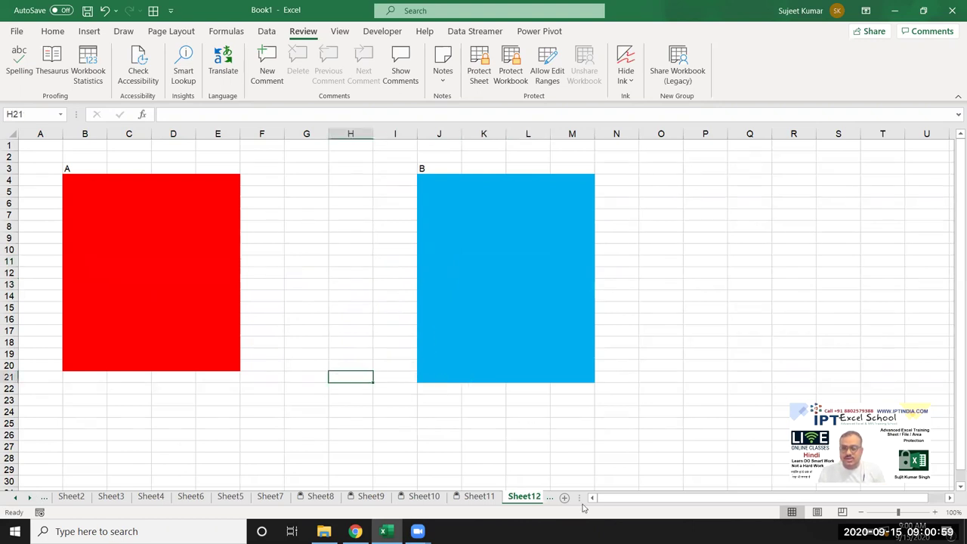
pyautogui.rightClick(533, 497)
pyautogui.rightClick(489, 497)
# Protect Sheet12 and confirm that cells H16, Q11 and G18 outside the ranges are locked.
pyautogui.click(518, 408)
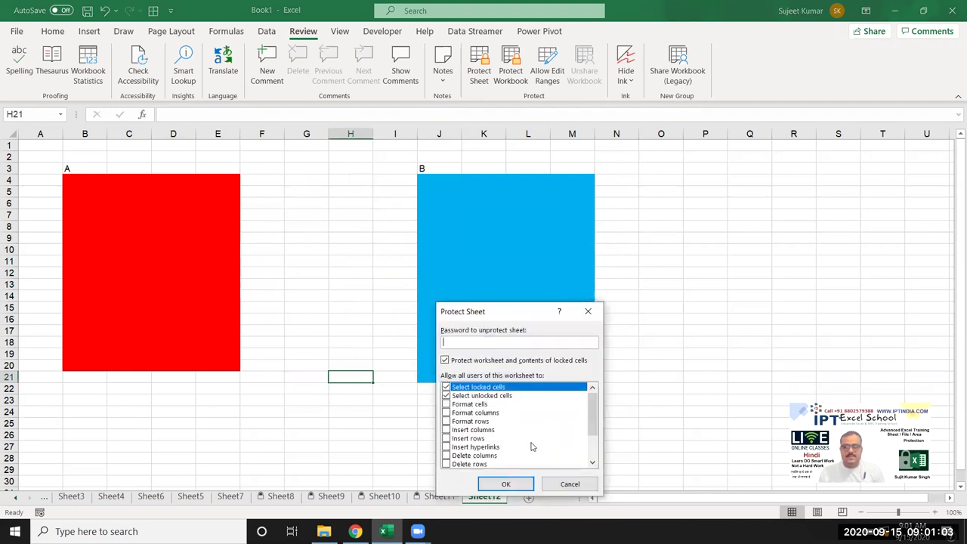
pyautogui.click(512, 484)
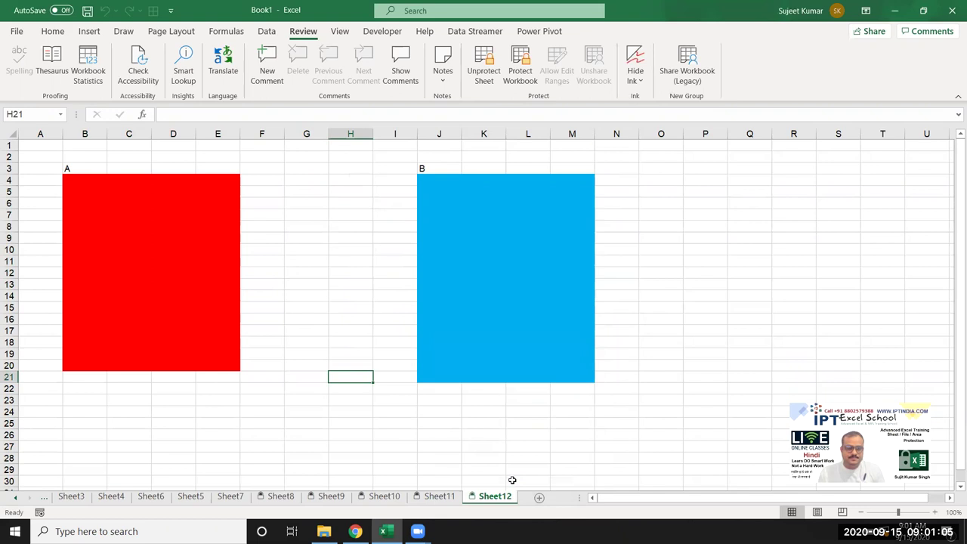
pyautogui.click(339, 328)
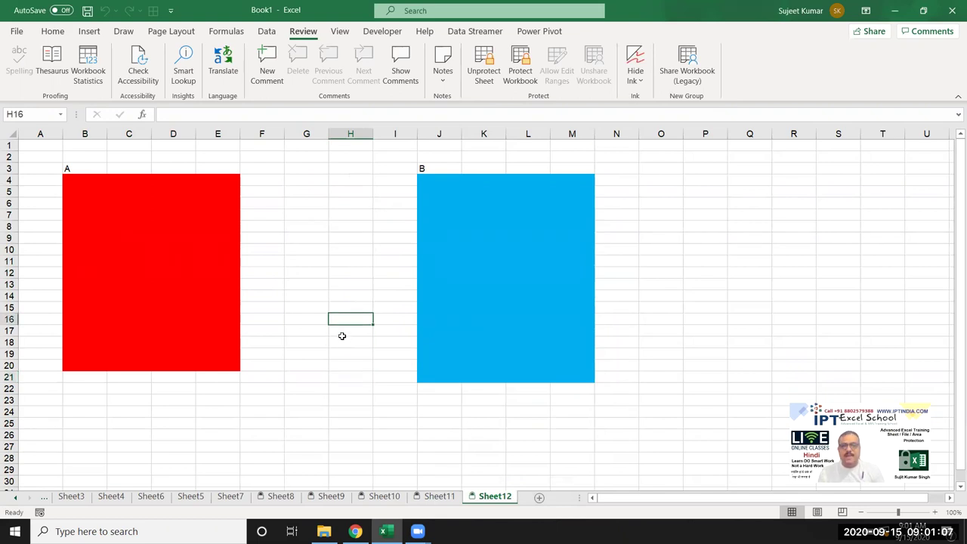
pyautogui.doubleClick(339, 333)
pyautogui.click(488, 301)
pyautogui.click(748, 263)
pyautogui.doubleClick(748, 263)
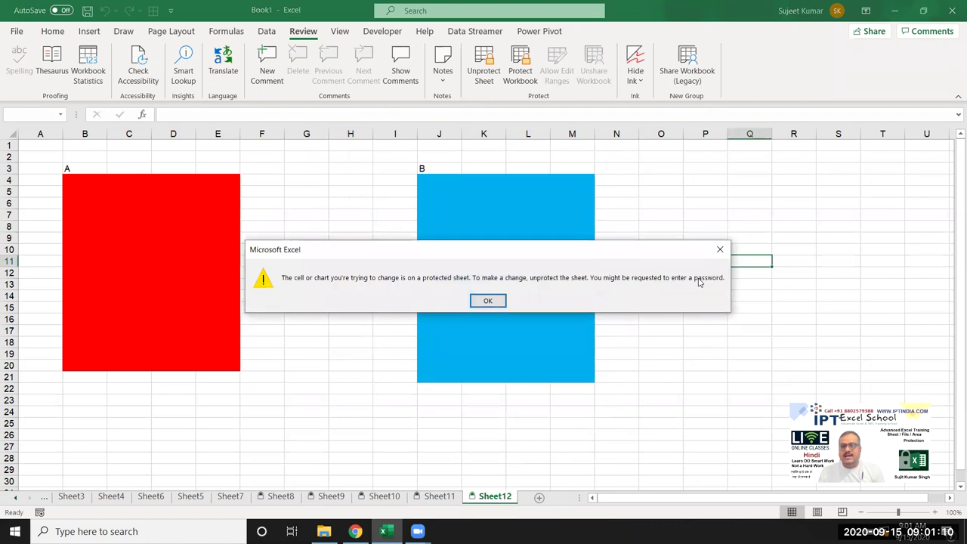
pyautogui.click(487, 301)
pyautogui.doubleClick(297, 339)
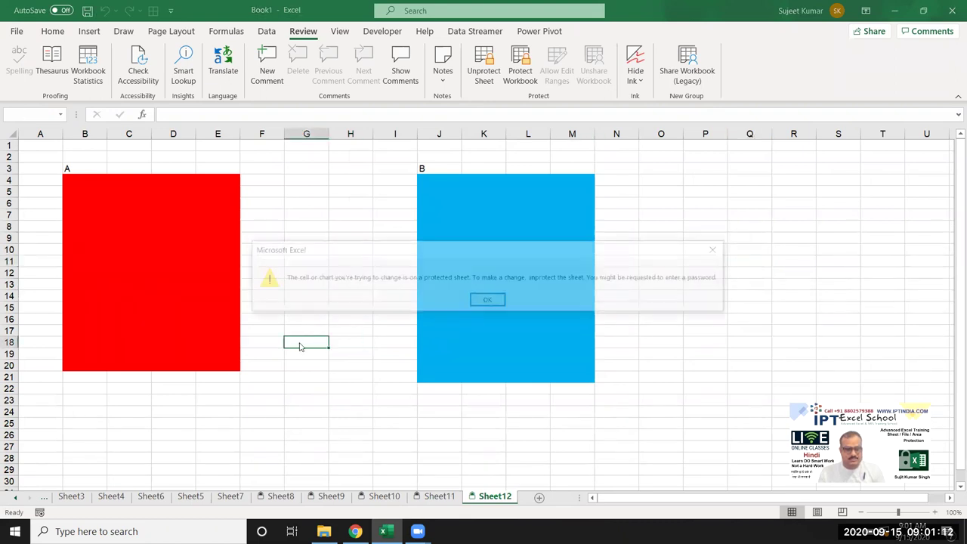
pyautogui.click(487, 300)
# Unlock block A with its range password and enter zxc into cells E10, D8 and C14.
pyautogui.doubleClick(93, 201)
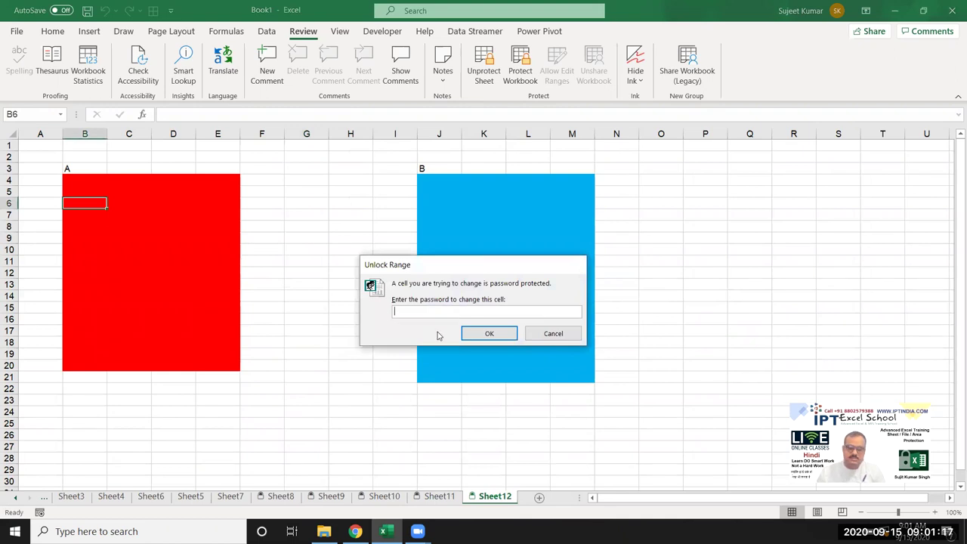
pyautogui.write('1')
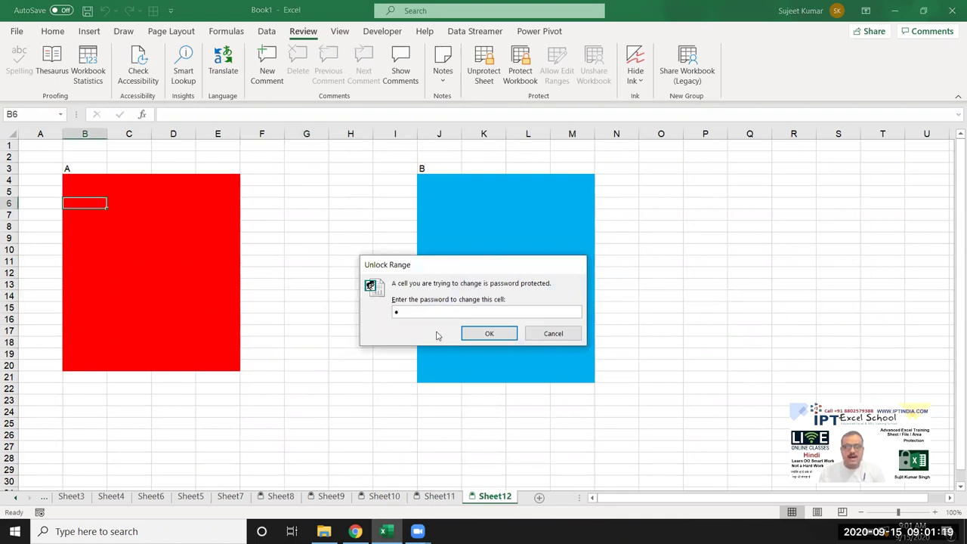
pyautogui.click(491, 333)
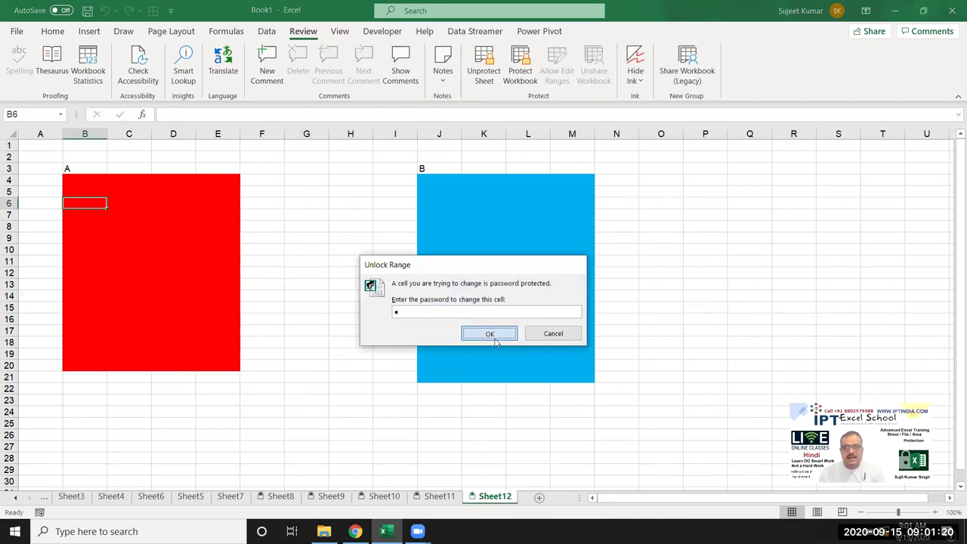
pyautogui.click(195, 247)
pyautogui.write('zxc')
pyautogui.click(158, 228)
pyautogui.write('zxc')
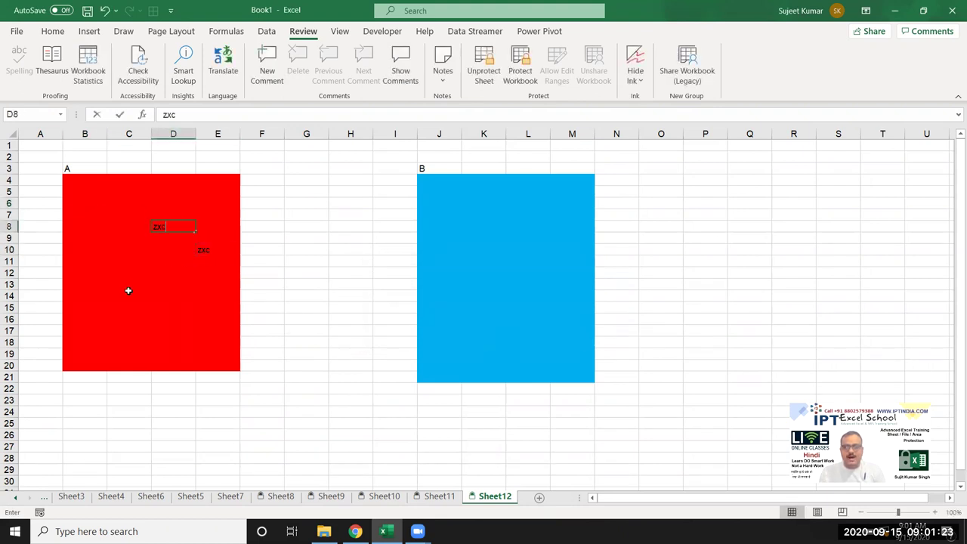
pyautogui.click(127, 295)
pyautogui.write('zxc')
pyautogui.press('Return')
# Check that block B cell K17 still demands a password, then enter 2 in cell B11.
pyautogui.click(497, 329)
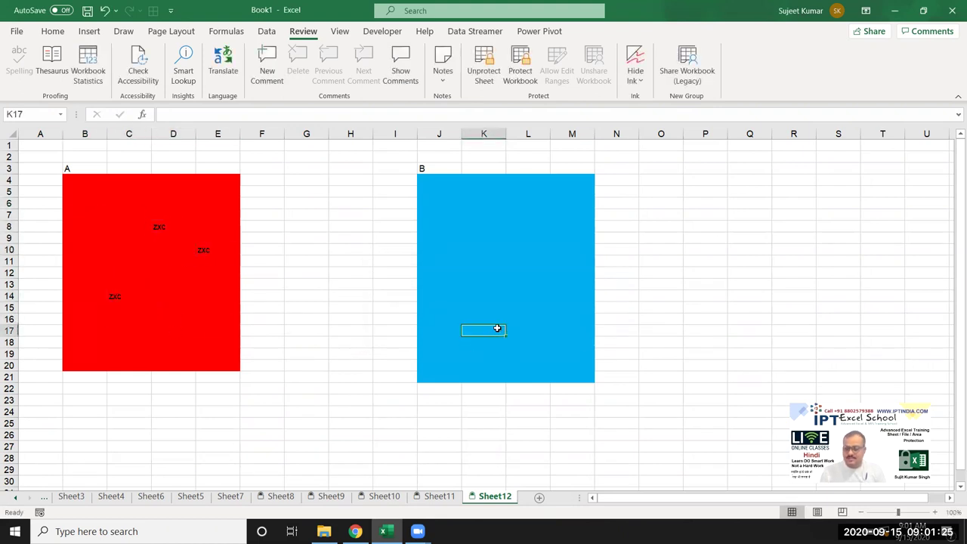
pyautogui.press('z')
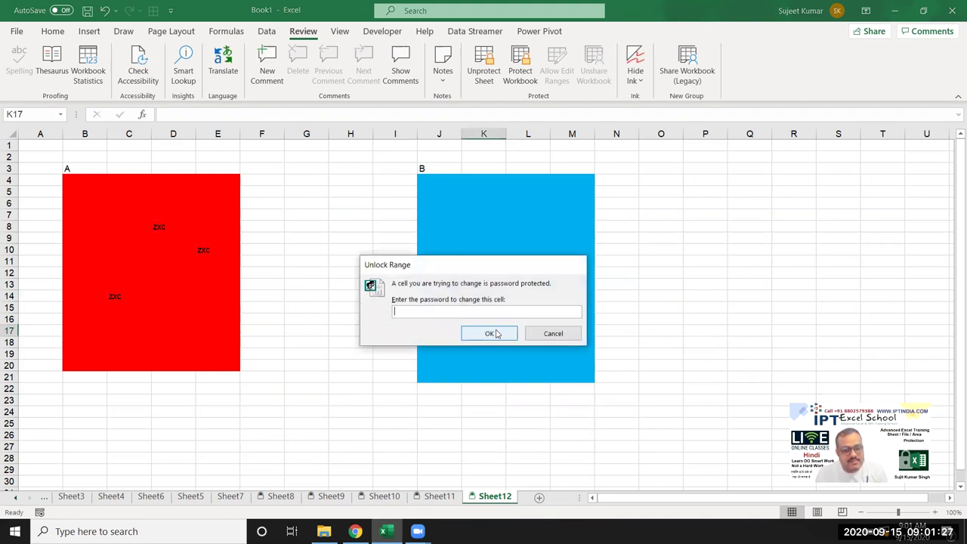
pyautogui.click(538, 333)
pyautogui.click(92, 262)
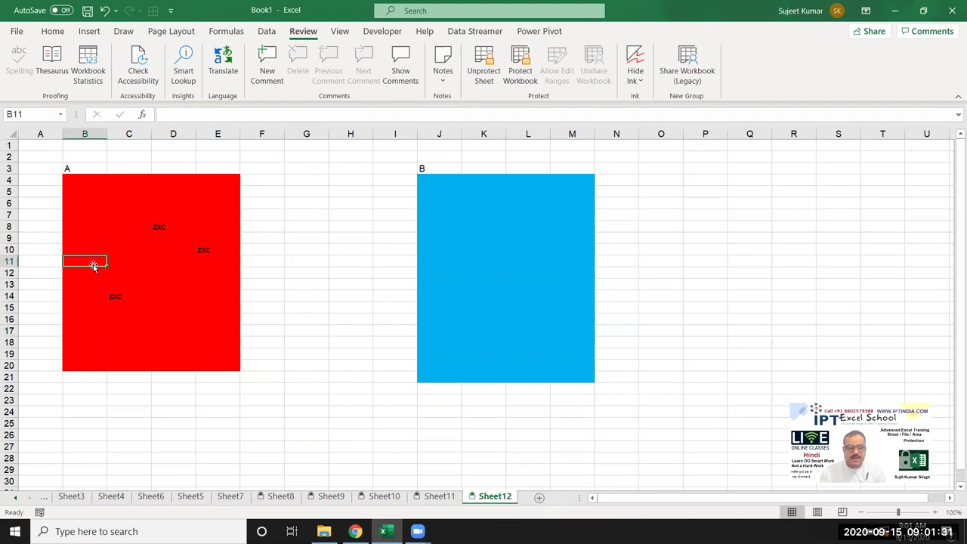
pyautogui.write('2')
pyautogui.click(121, 228)
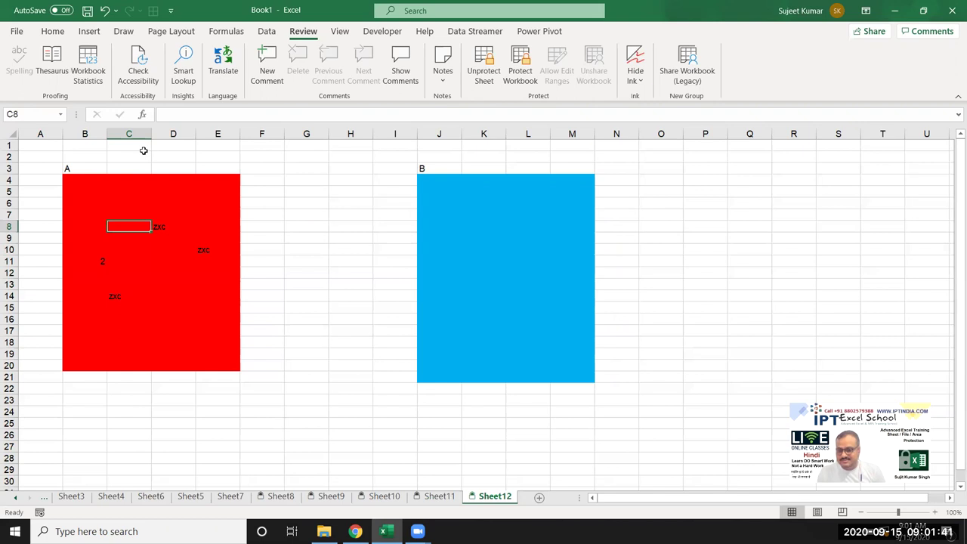
pyautogui.rightClick(476, 503)
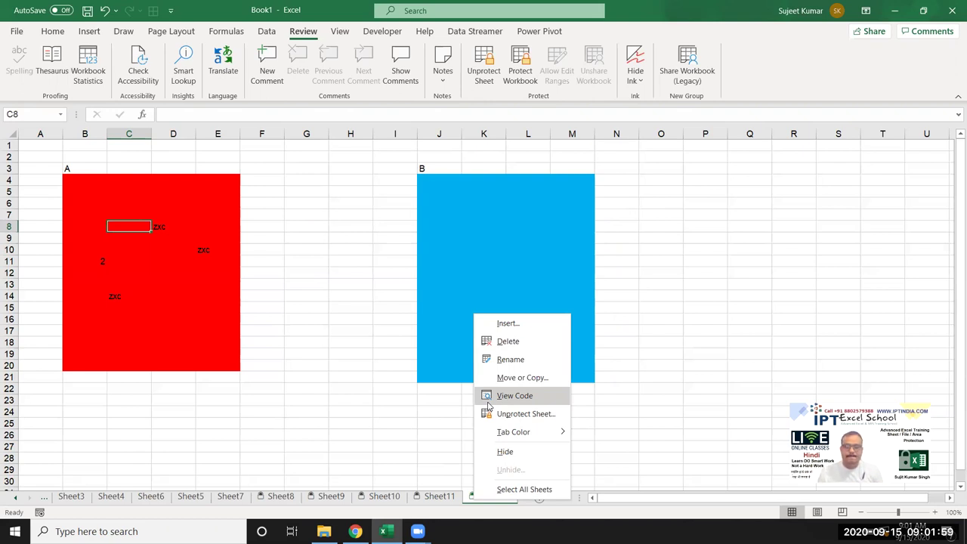
# Delete Sheet12 from the workbook, confirming the permanent deletion.
pyautogui.click(385, 380)
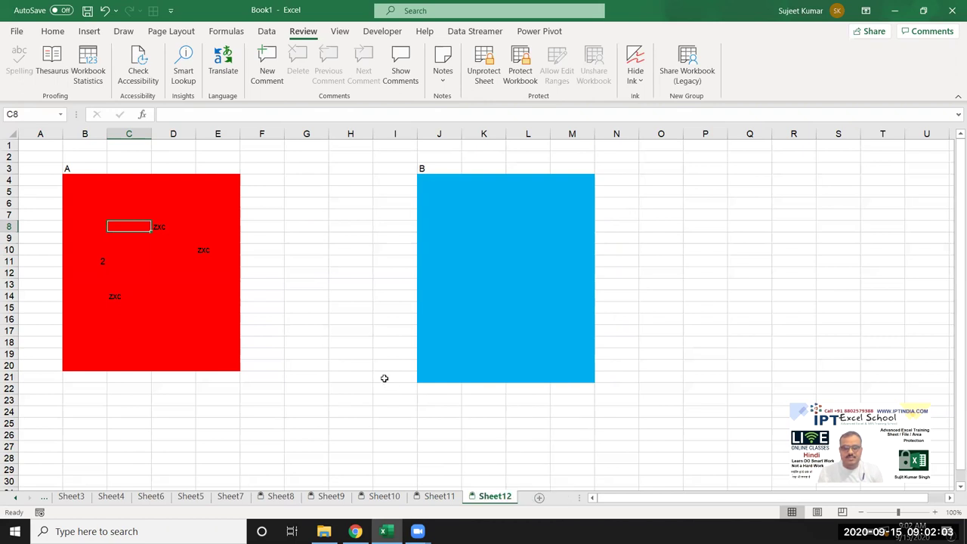
pyautogui.moveTo(703, 191); pyautogui.dragTo(816, 266)
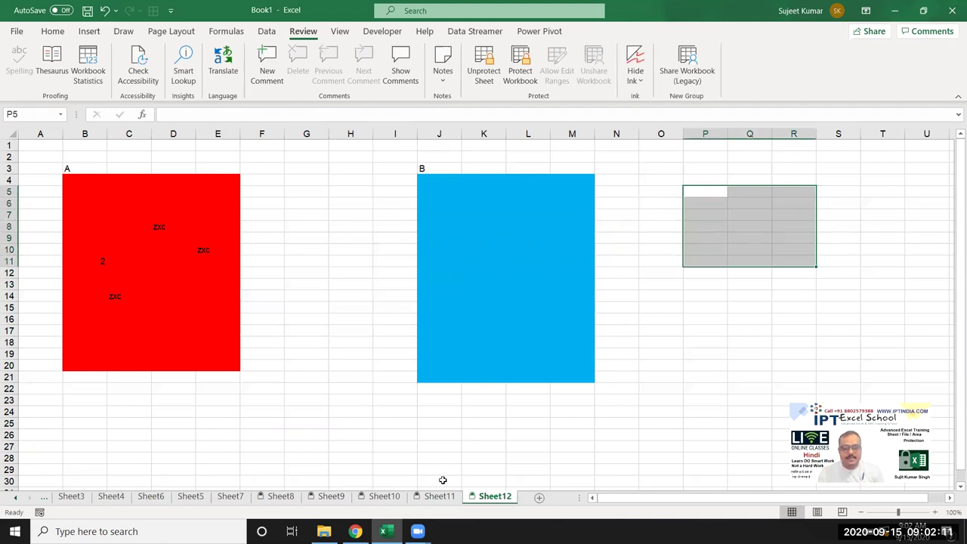
pyautogui.rightClick(487, 498)
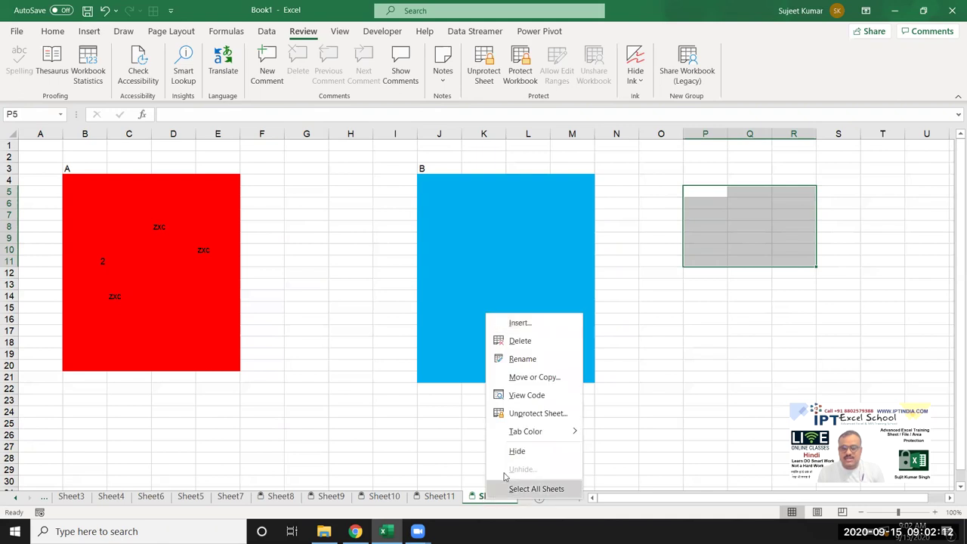
pyautogui.click(528, 342)
pyautogui.click(475, 305)
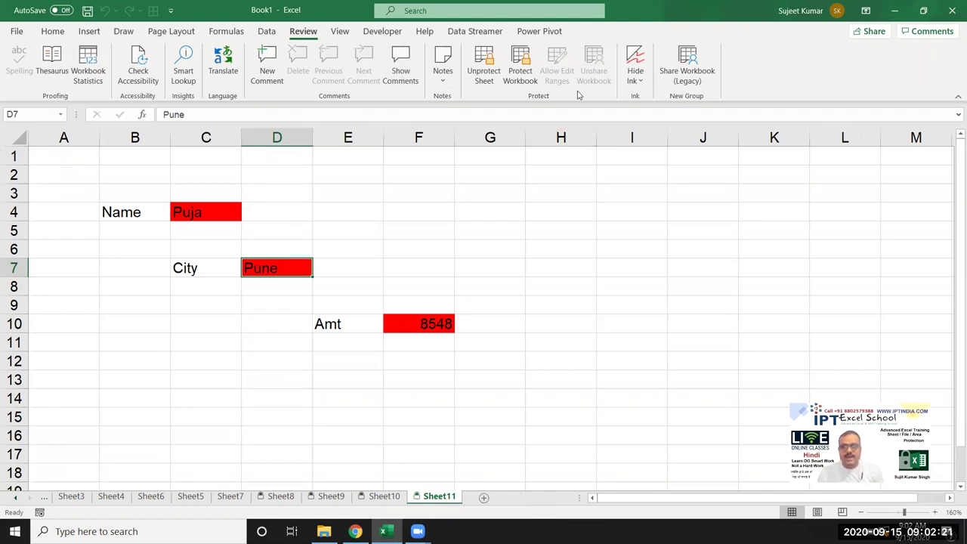
# Dismiss the Protect Structure and Windows prompt unapplied and show the Sheet11 tab menu.
pyautogui.click(532, 81)
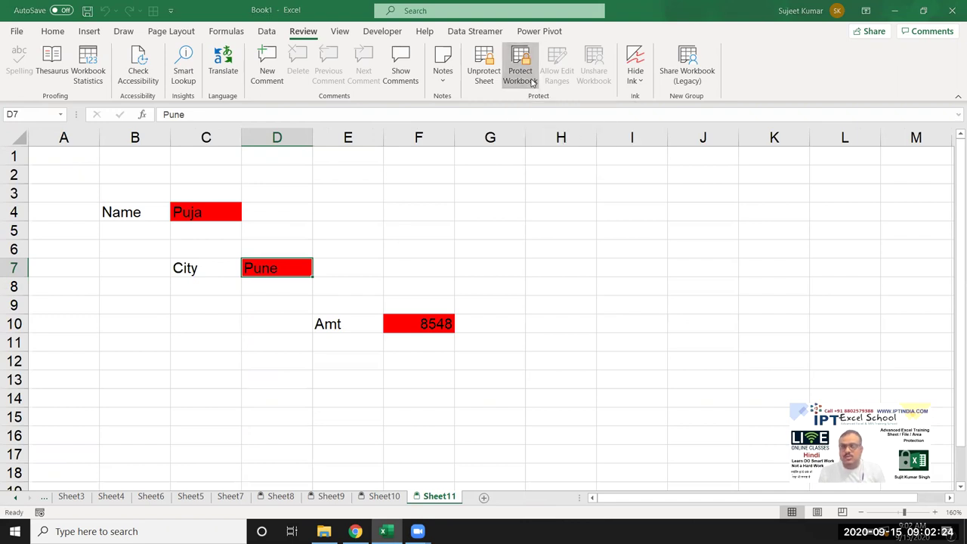
pyautogui.click(546, 252)
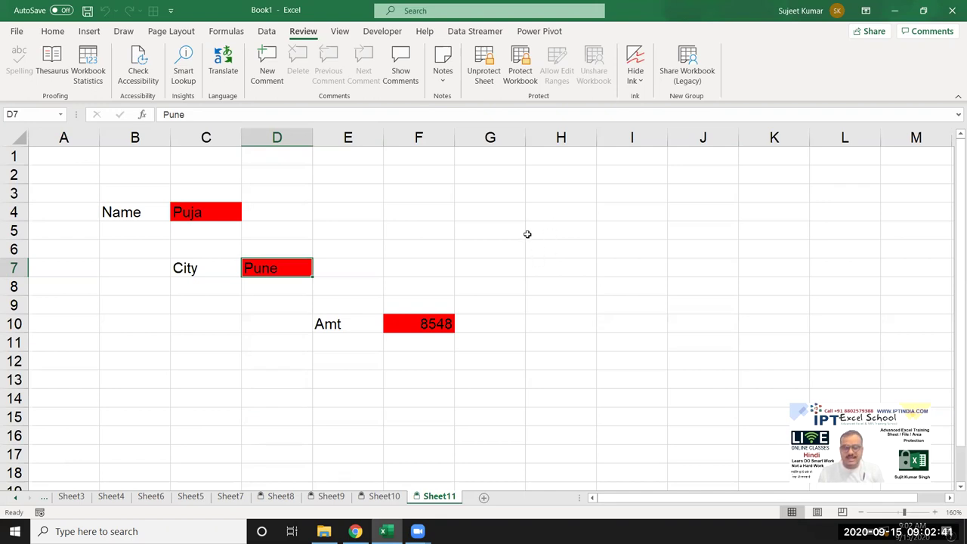
pyautogui.rightClick(435, 503)
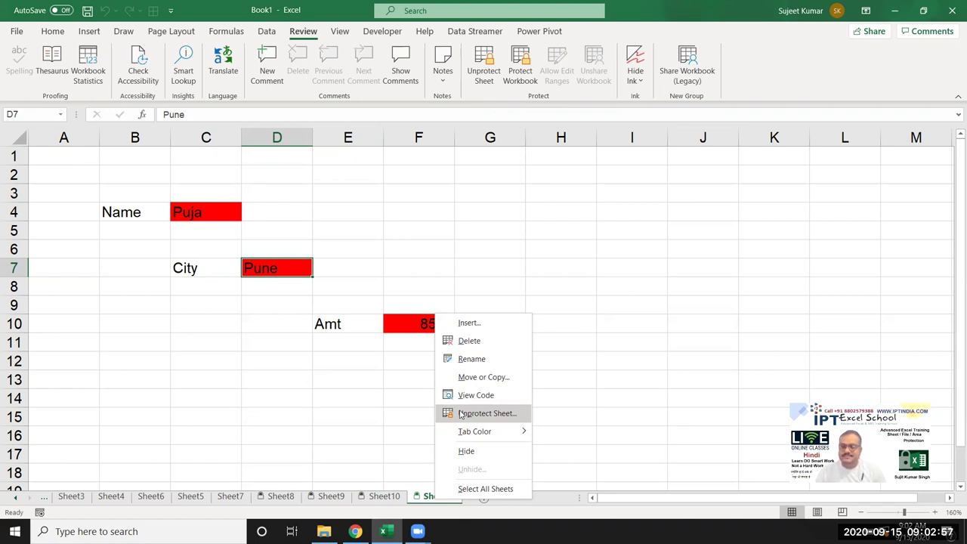
# Protect the workbook structure with a password, re-entering it in Confirm Password.
pyautogui.click(609, 341)
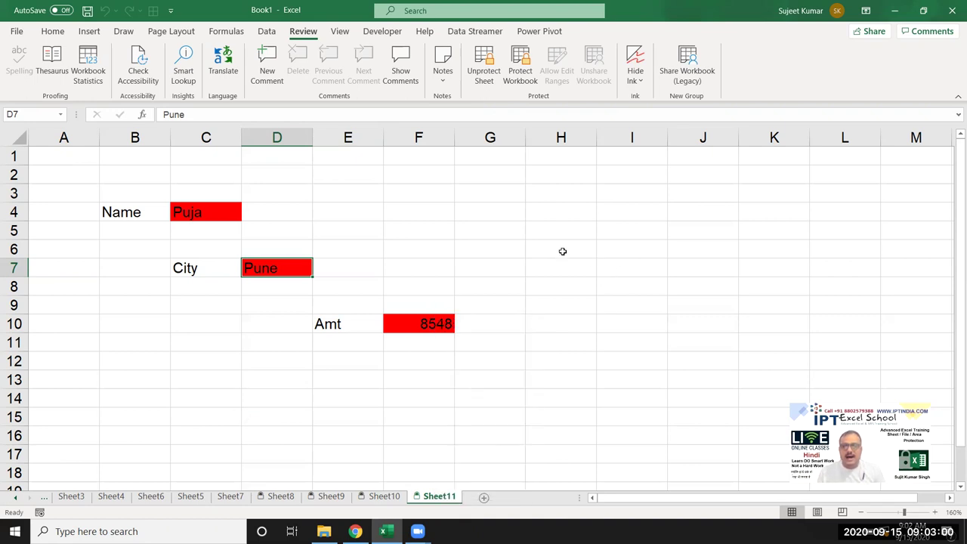
pyautogui.click(520, 76)
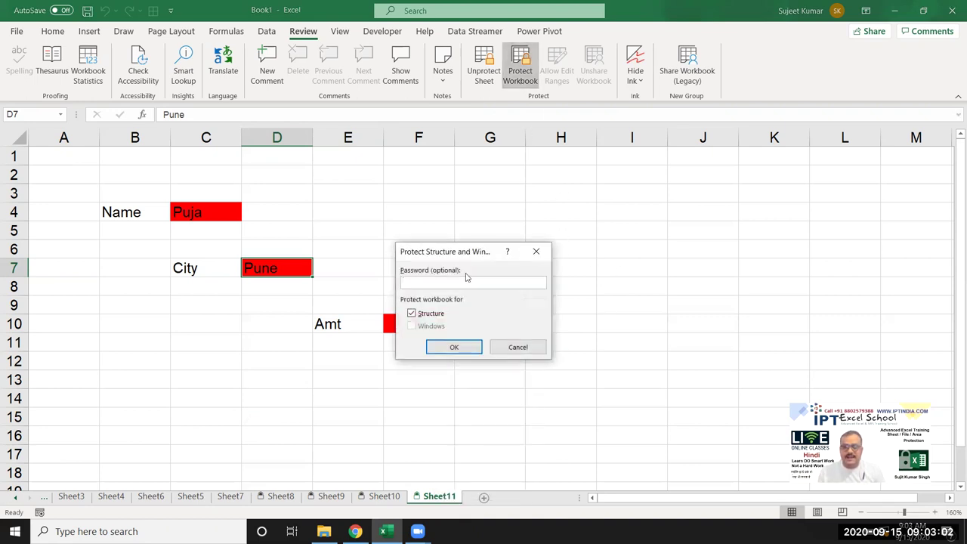
pyautogui.click(452, 348)
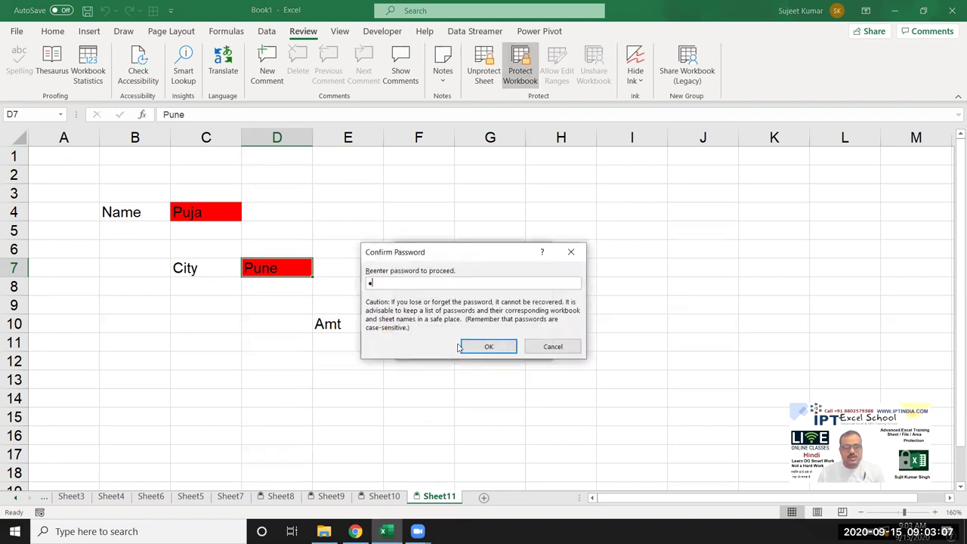
pyautogui.click(463, 346)
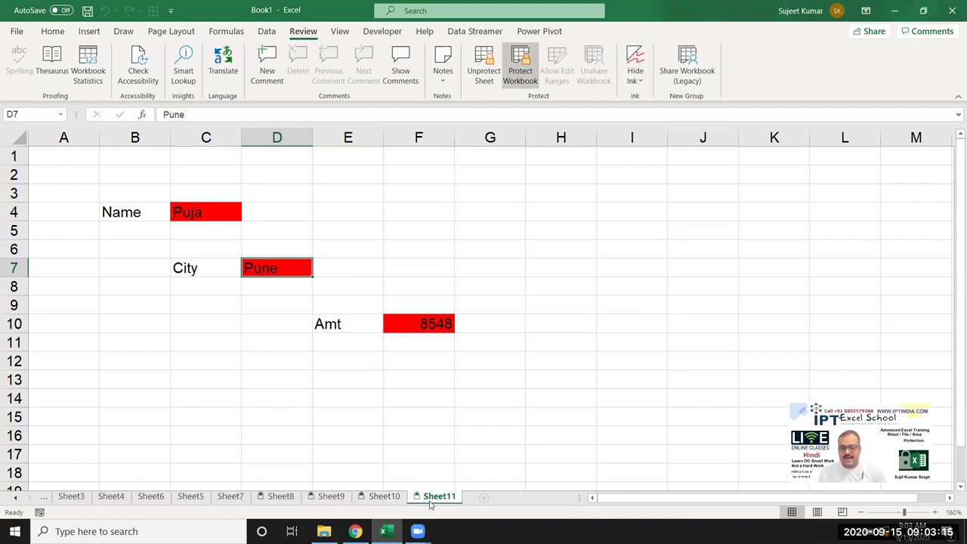
# Verify Insert, Delete and Rename are greyed out on the Sheet11 tab menu, then go to Sheet3.
pyautogui.rightClick(430, 500)
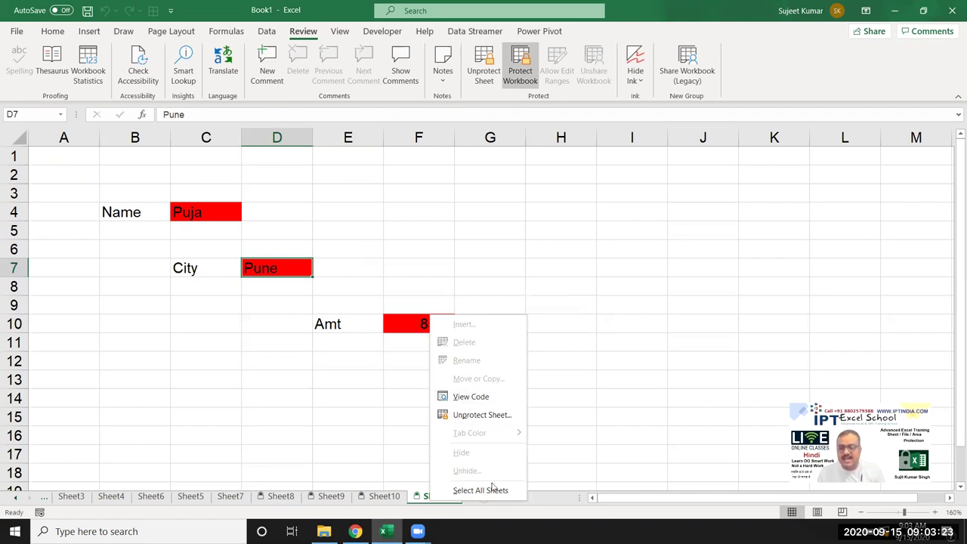
pyautogui.click(645, 424)
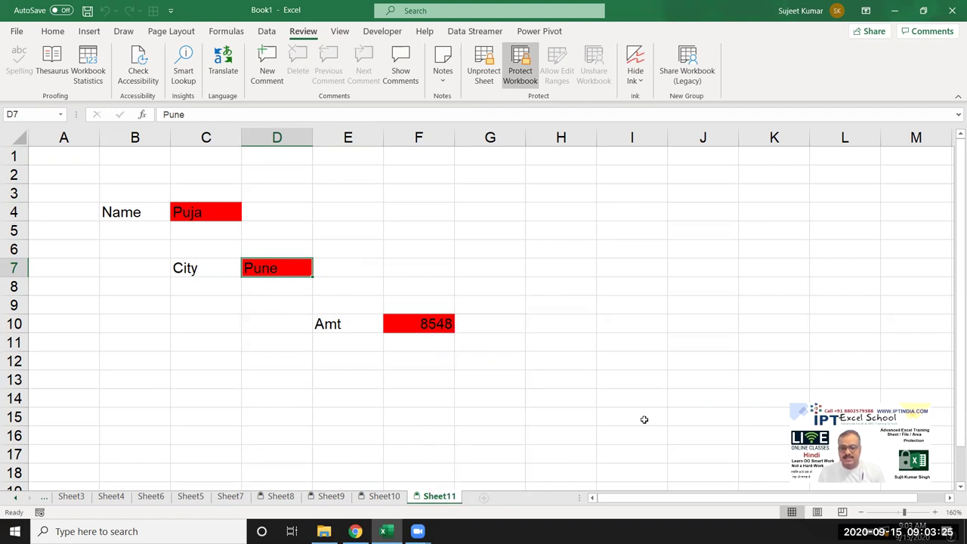
pyautogui.rightClick(416, 498)
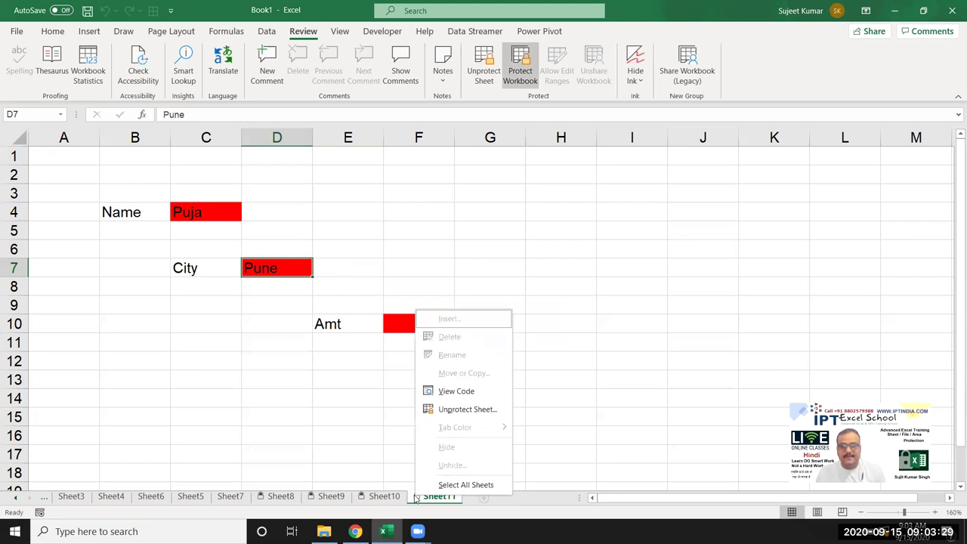
pyautogui.click(284, 425)
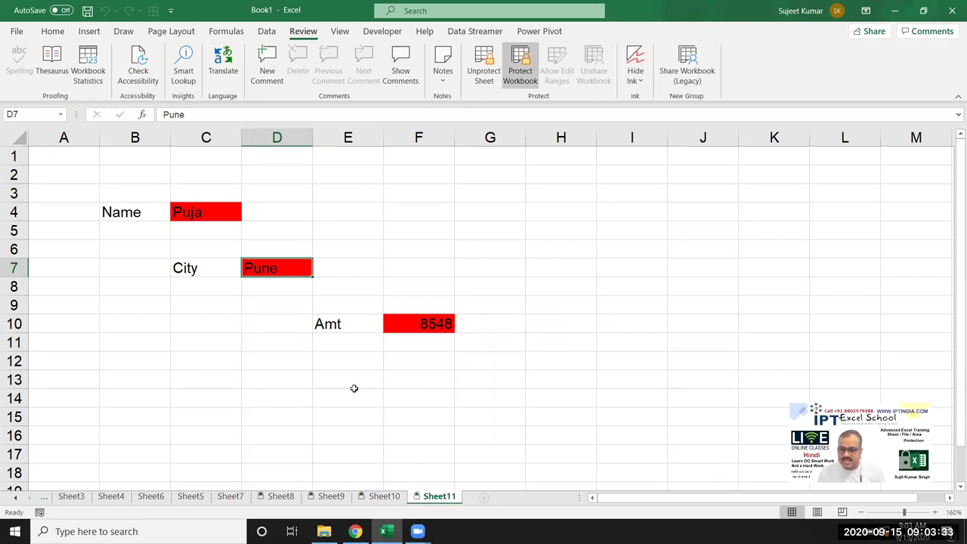
pyautogui.click(69, 499)
# Scroll back to Sheet1 and select cell J9 in the monthly score table.
pyautogui.click(15, 498)
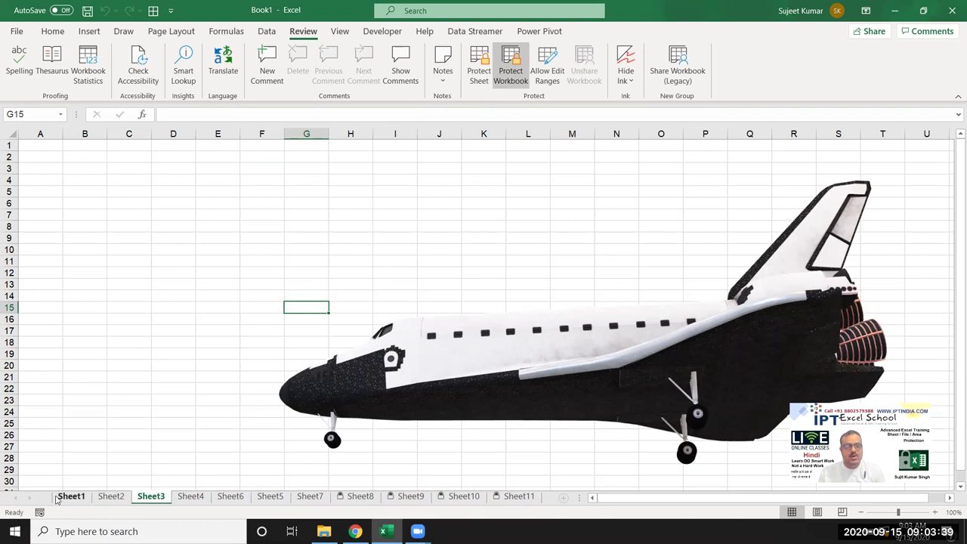
pyautogui.click(59, 498)
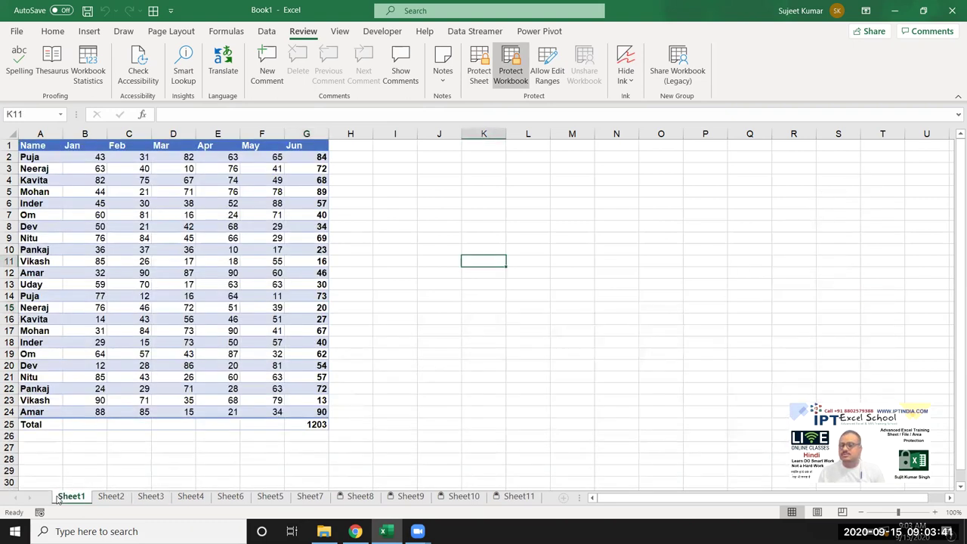
pyautogui.moveTo(344, 260); pyautogui.dragTo(340, 250)
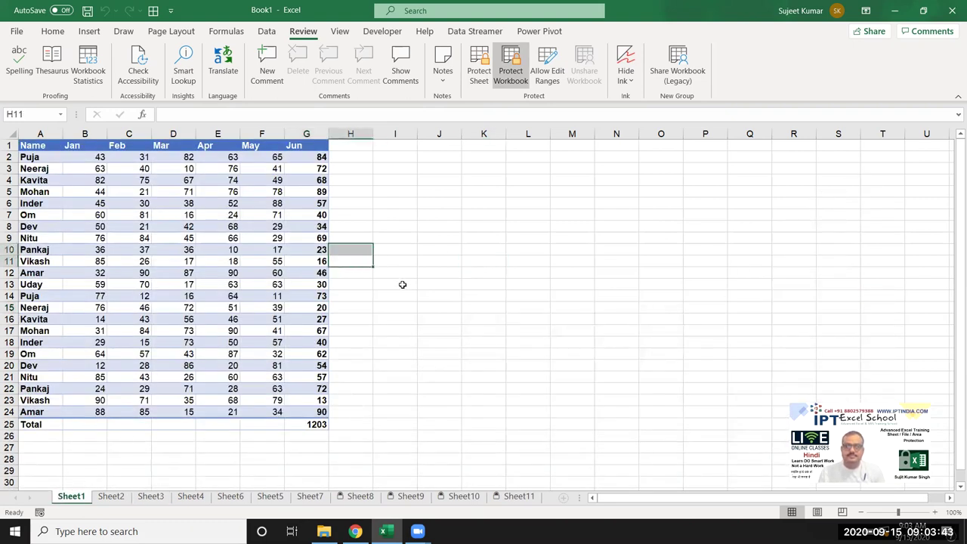
pyautogui.click(437, 232)
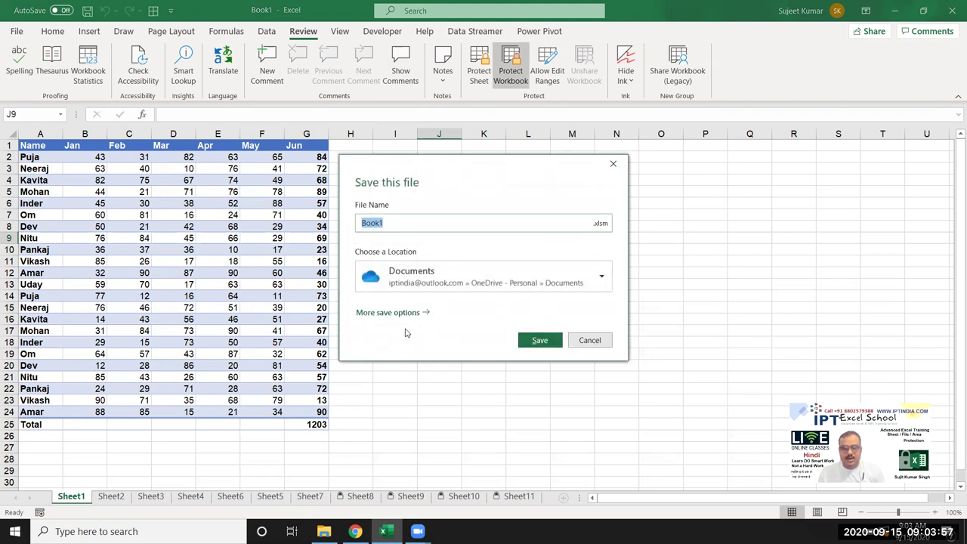
# Browse from More save options to a Save As window in Documents for macro-enabled Book1.
pyautogui.click(375, 312)
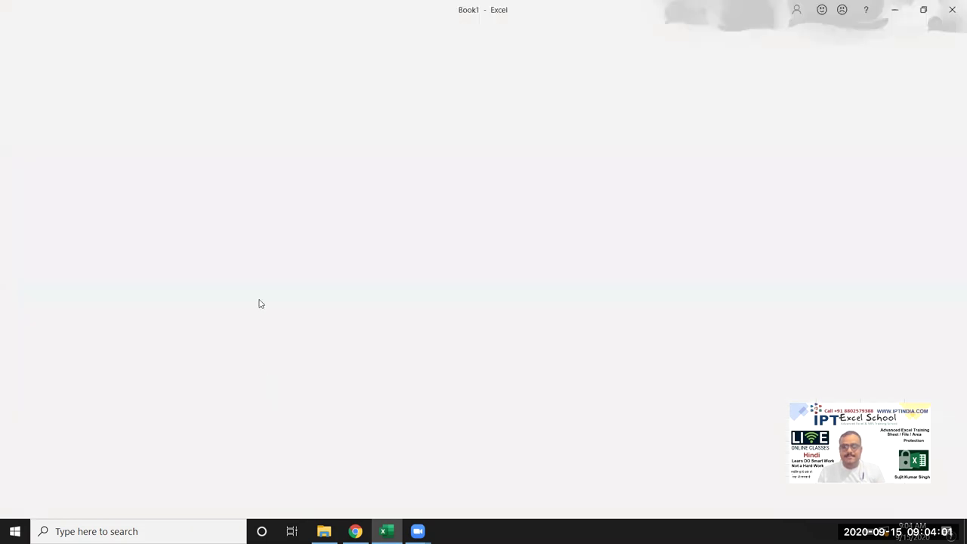
pyautogui.click(164, 253)
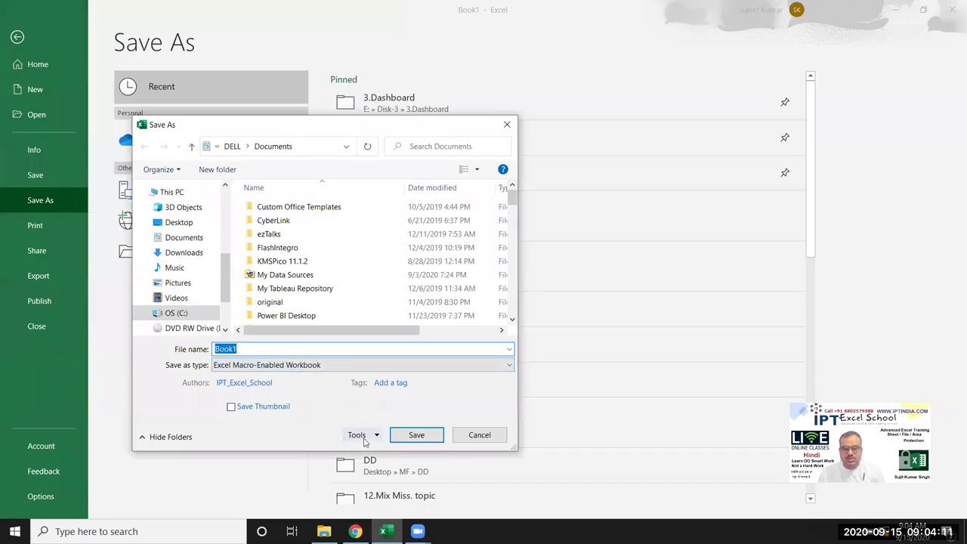
# Inspect the password-to-open and password-to-modify fields in General Options, then cancel both dialogs.
pyautogui.click(361, 437)
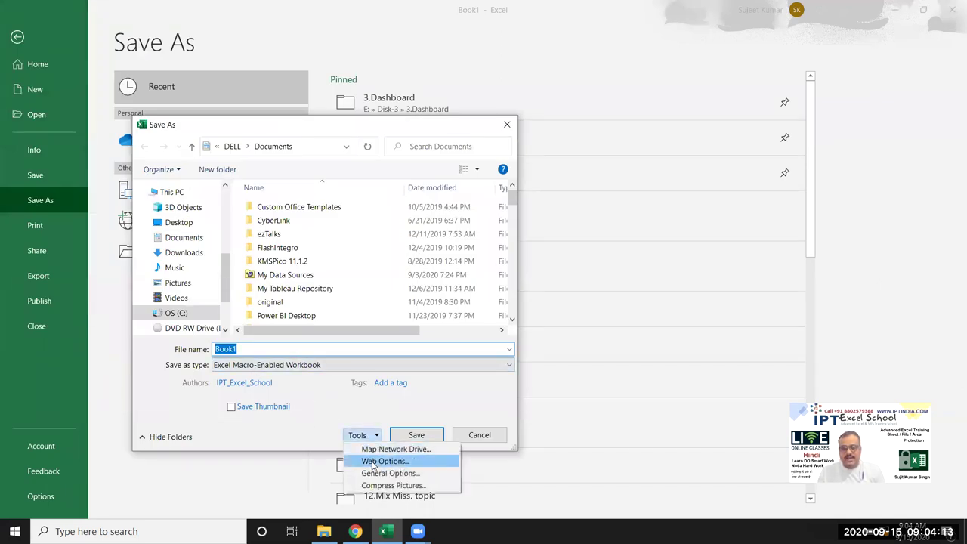
pyautogui.click(375, 473)
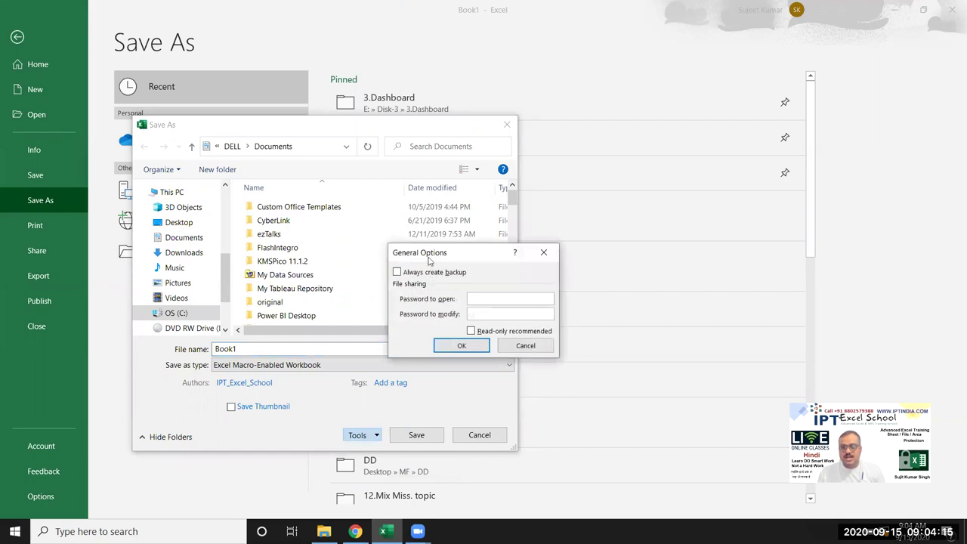
pyautogui.moveTo(429, 256); pyautogui.dragTo(503, 221)
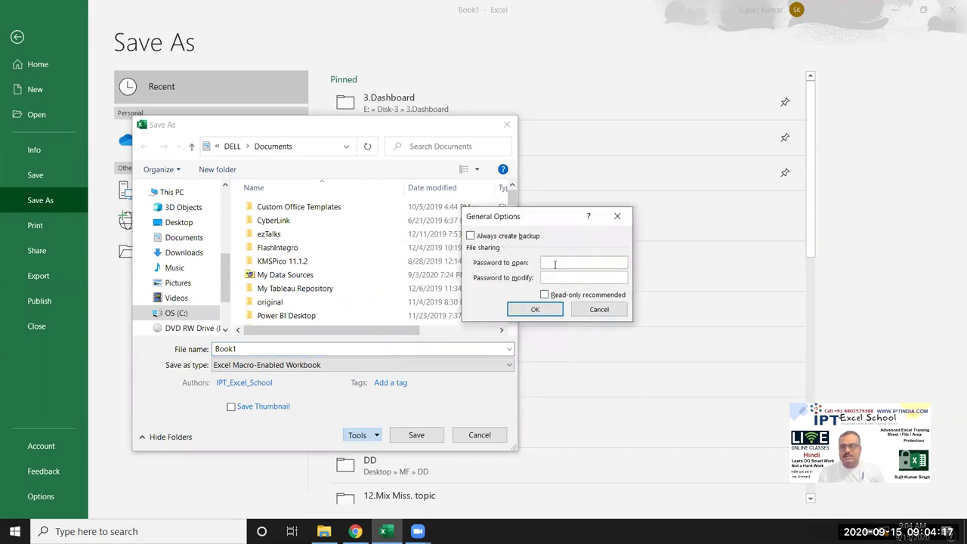
pyautogui.click(549, 277)
pyautogui.click(550, 262)
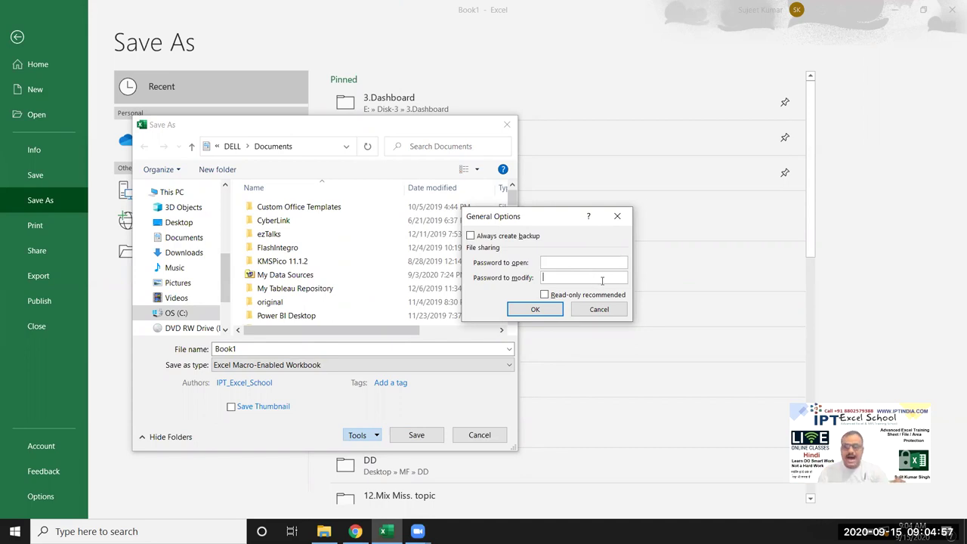
pyautogui.click(616, 310)
pyautogui.click(476, 435)
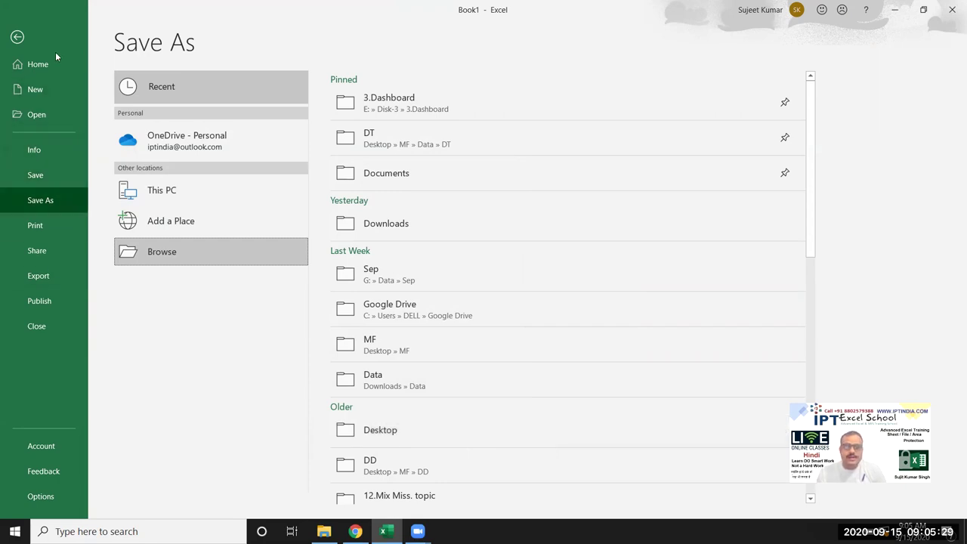
# Begin Encrypt with Password from File > Info, then cancel it and return to Sheet1.
pyautogui.click(53, 148)
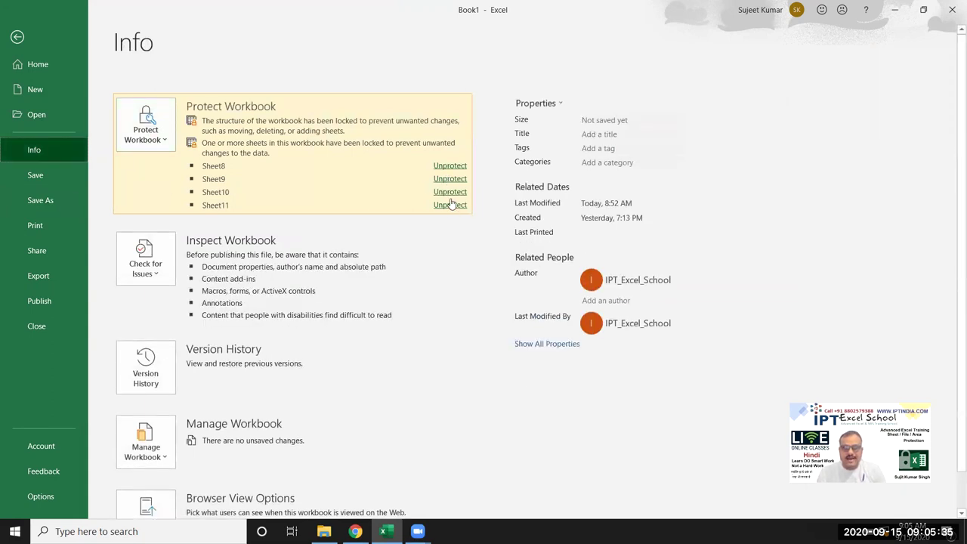
pyautogui.click(155, 143)
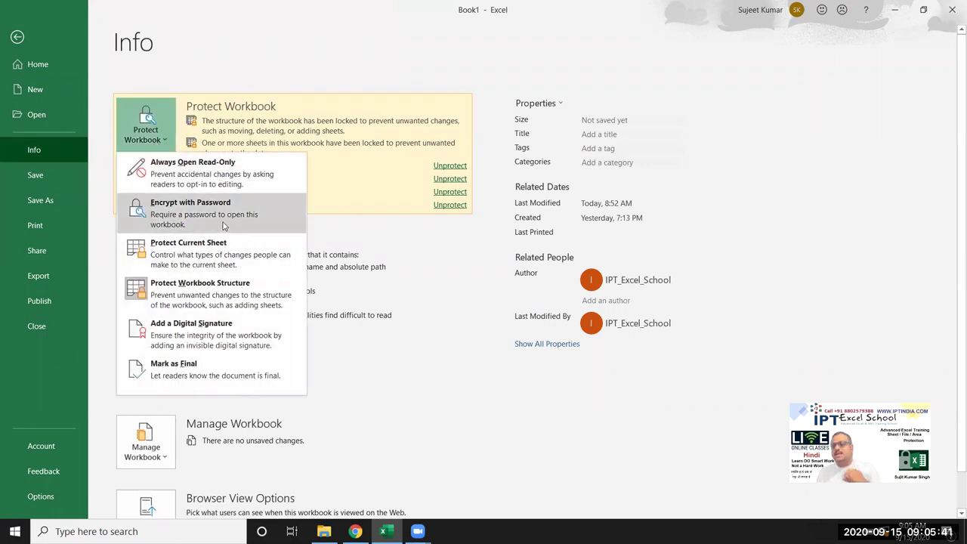
pyautogui.click(223, 226)
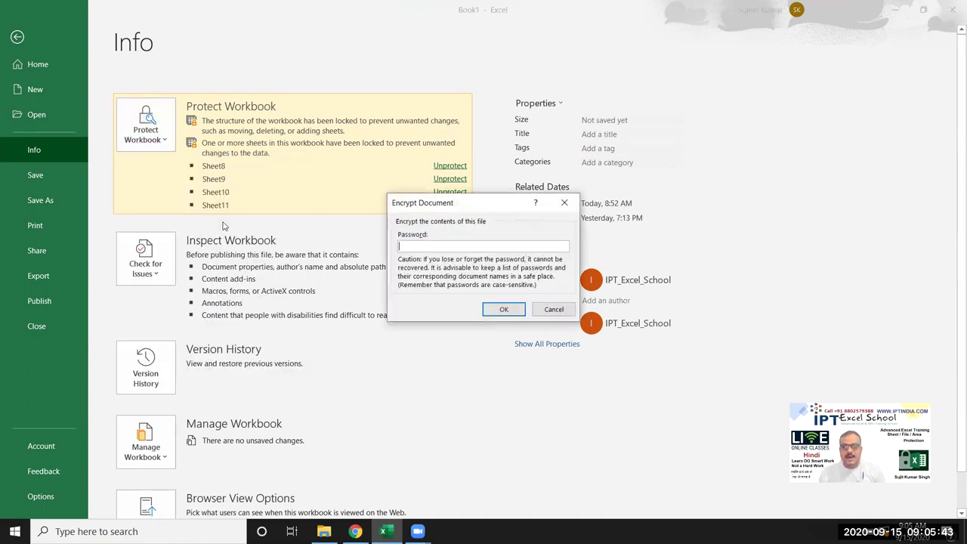
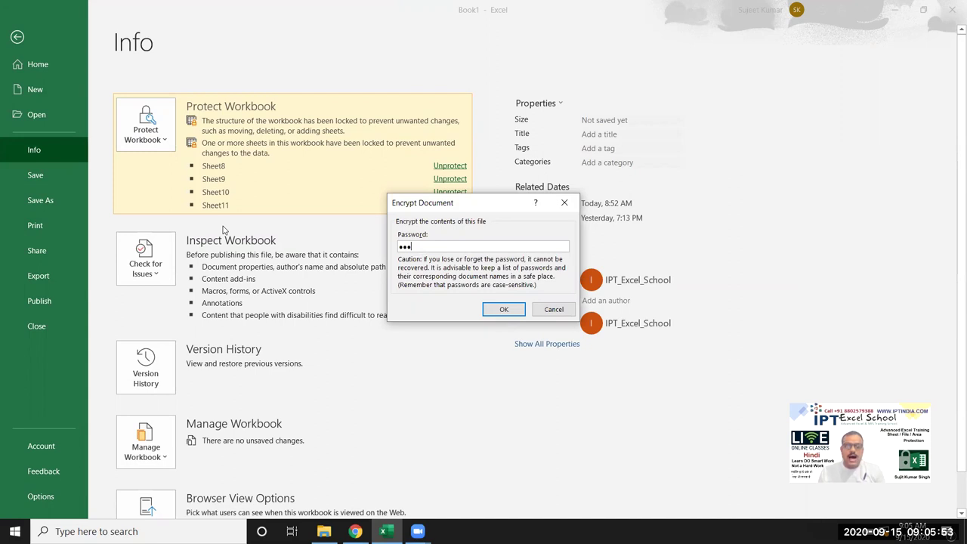
pyautogui.press('Escape')
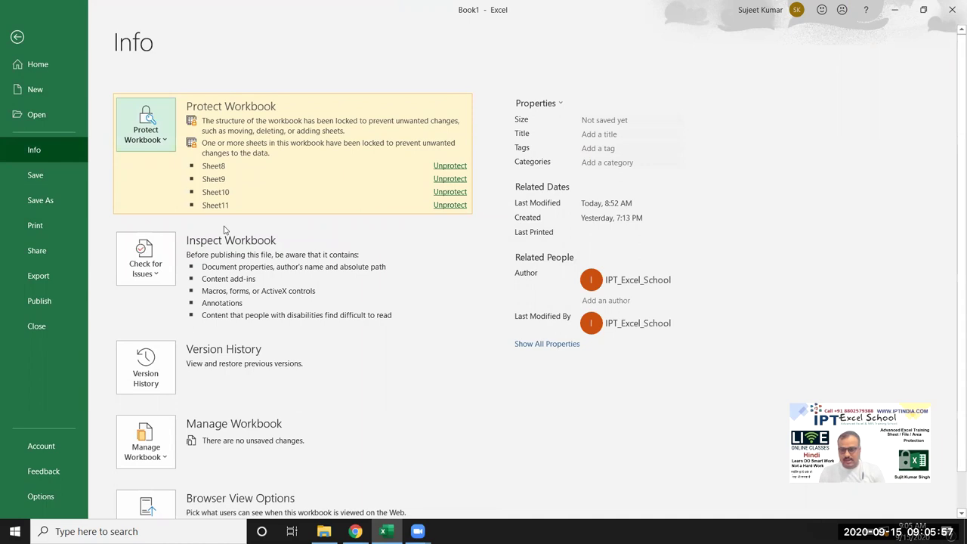
pyautogui.press('Escape')
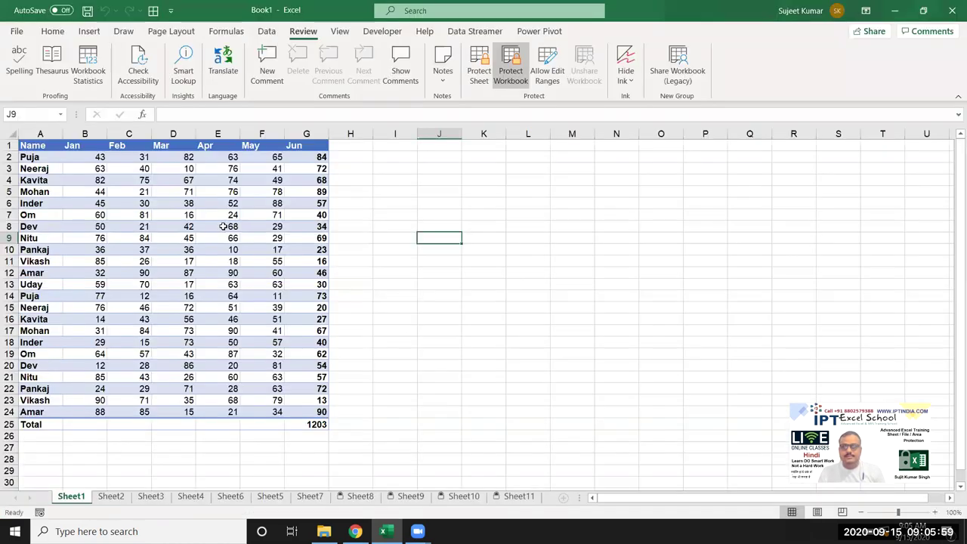